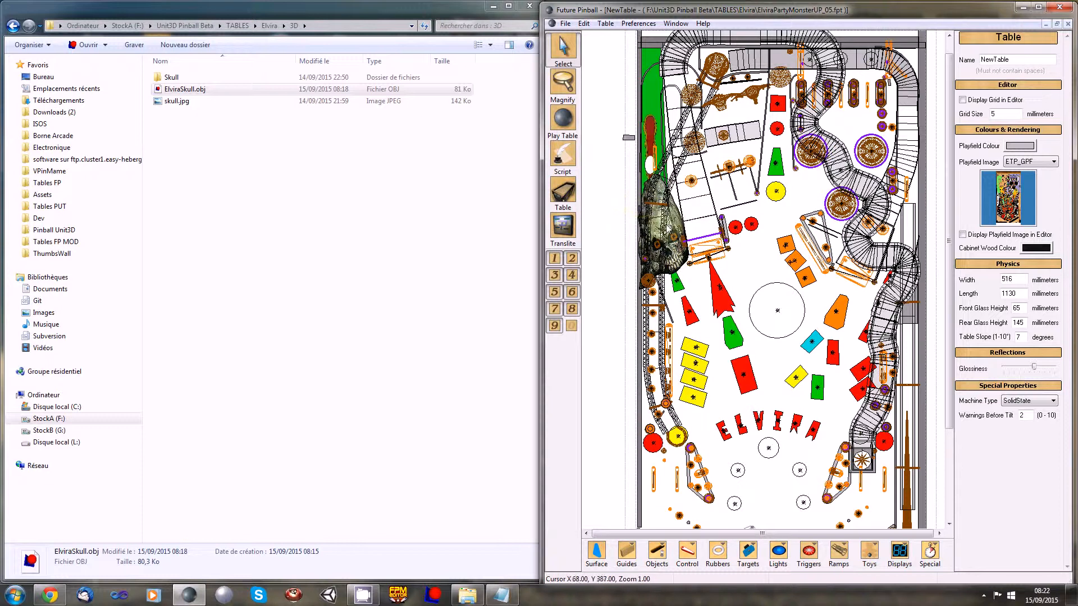
Examine the flat skull-textured surface beside the ramps on the Elvira table and its surface properties
scroll(671, 251, up, 1)
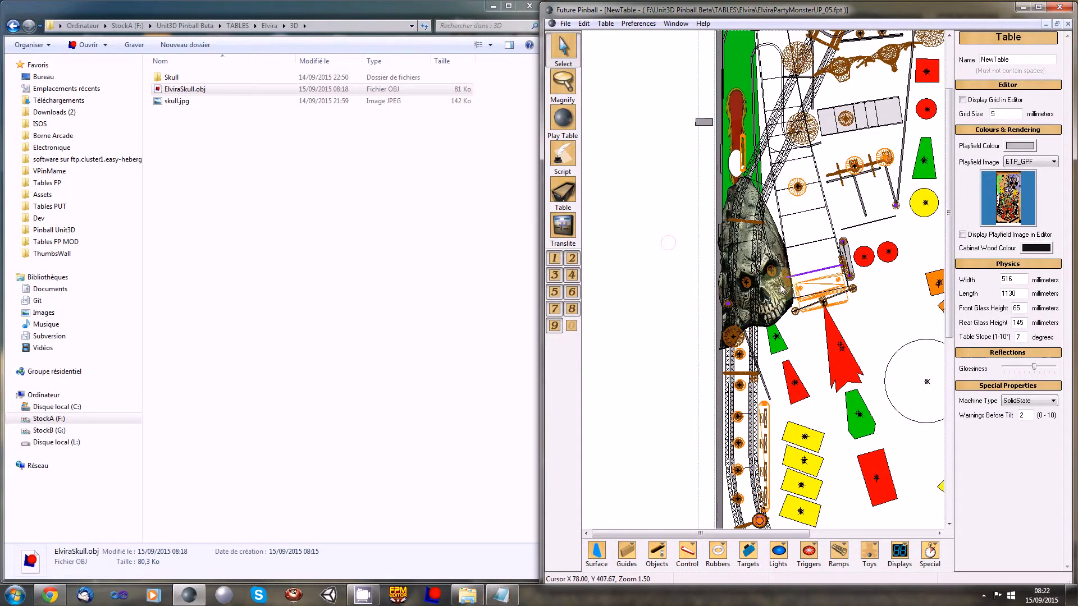
scroll(674, 242, up, 1)
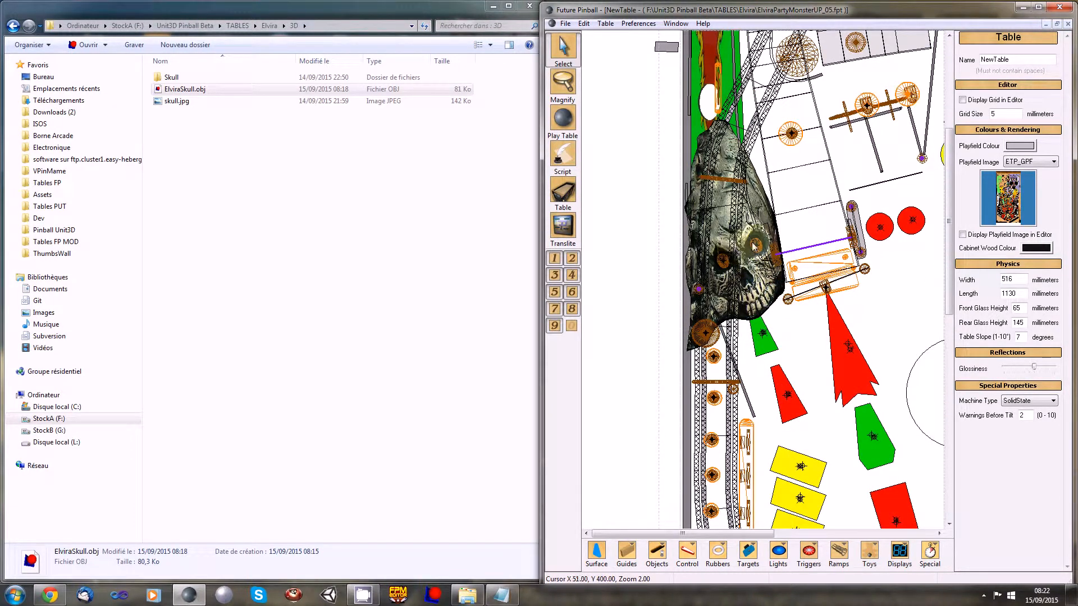
click(754, 298)
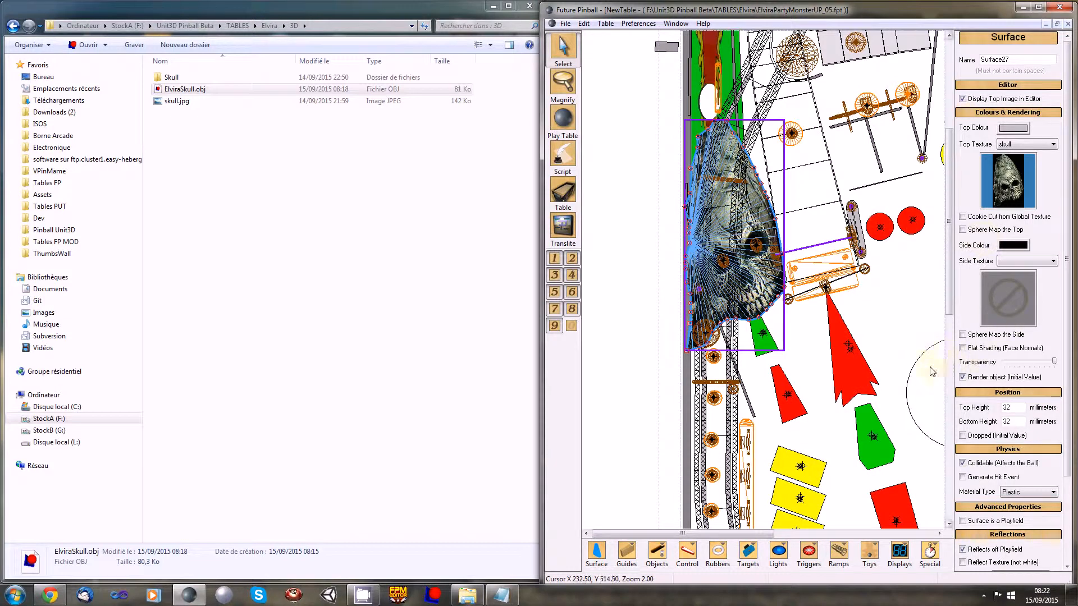
click(902, 314)
scroll(880, 324, down, 2)
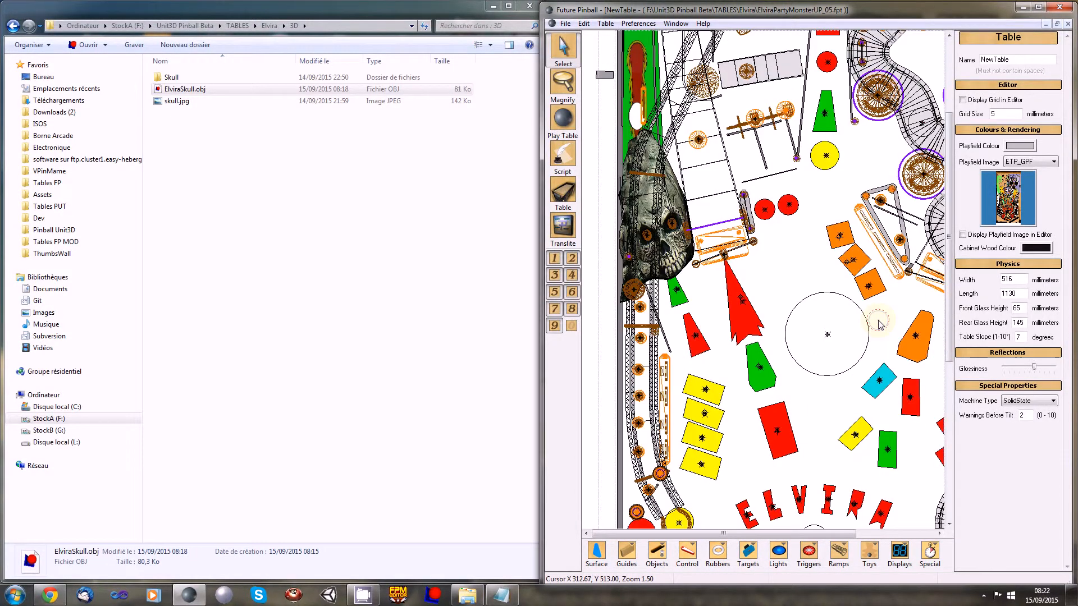
scroll(809, 251, down, 2)
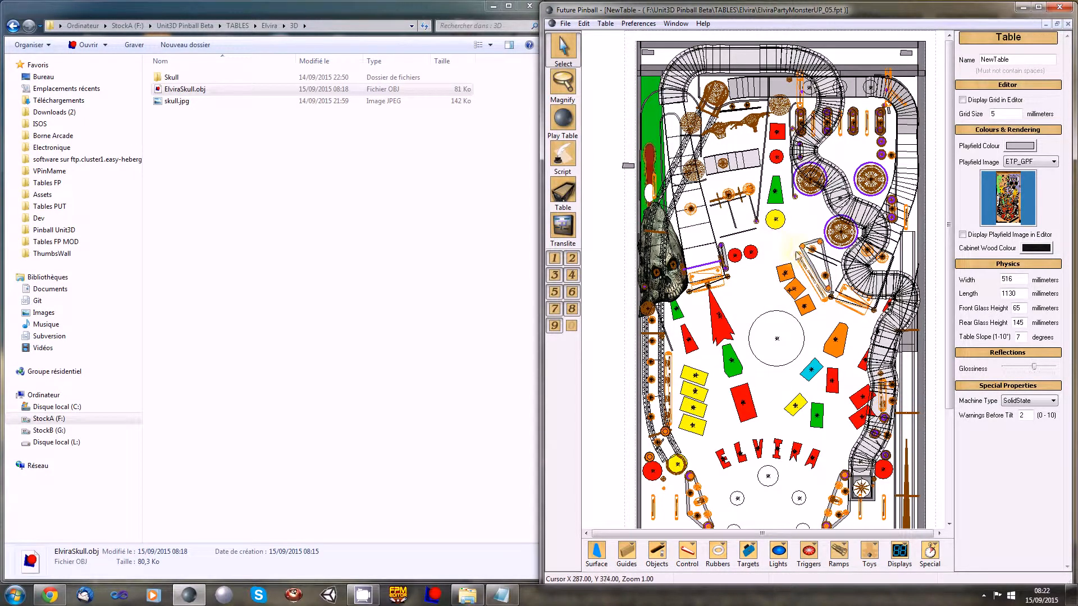
Examine the ElviraSkull.obj mesh from several angles in Misfit Model 3D, and view the skull.jpg texture image
click(197, 90)
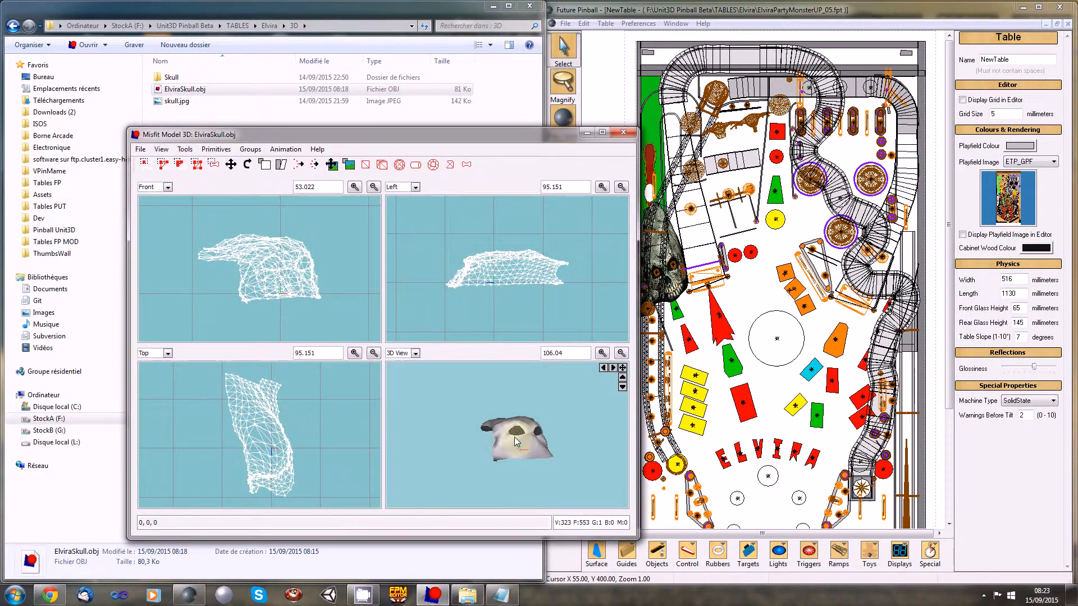
mouse_move(518, 436)
middle_down()
mouse_move(542, 501)
mouse_move(557, 437)
mouse_move(586, 474)
mouse_move(564, 460)
mouse_move(591, 461)
mouse_move(582, 453)
mouse_move(549, 481)
mouse_move(586, 472)
mouse_move(574, 468)
mouse_move(551, 473)
mouse_move(581, 484)
mouse_move(558, 480)
mouse_move(553, 432)
mouse_move(501, 420)
middle_up()
mouse_move(554, 470)
middle_down()
mouse_move(530, 474)
mouse_move(568, 483)
mouse_move(577, 405)
mouse_move(534, 422)
mouse_move(513, 500)
mouse_move(553, 470)
mouse_move(567, 427)
middle_up()
click(623, 131)
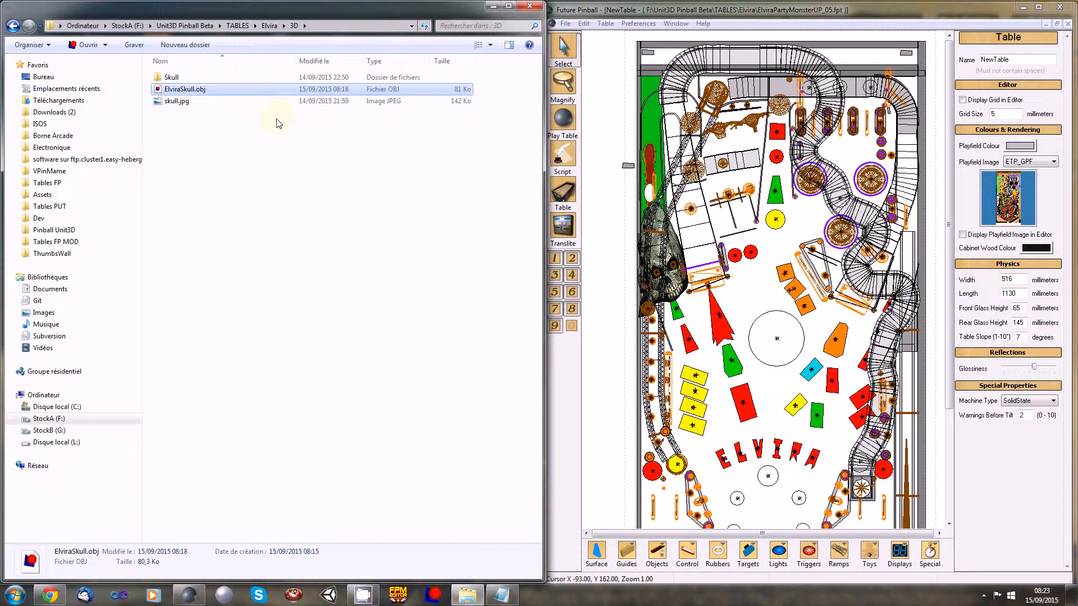
double_click(178, 102)
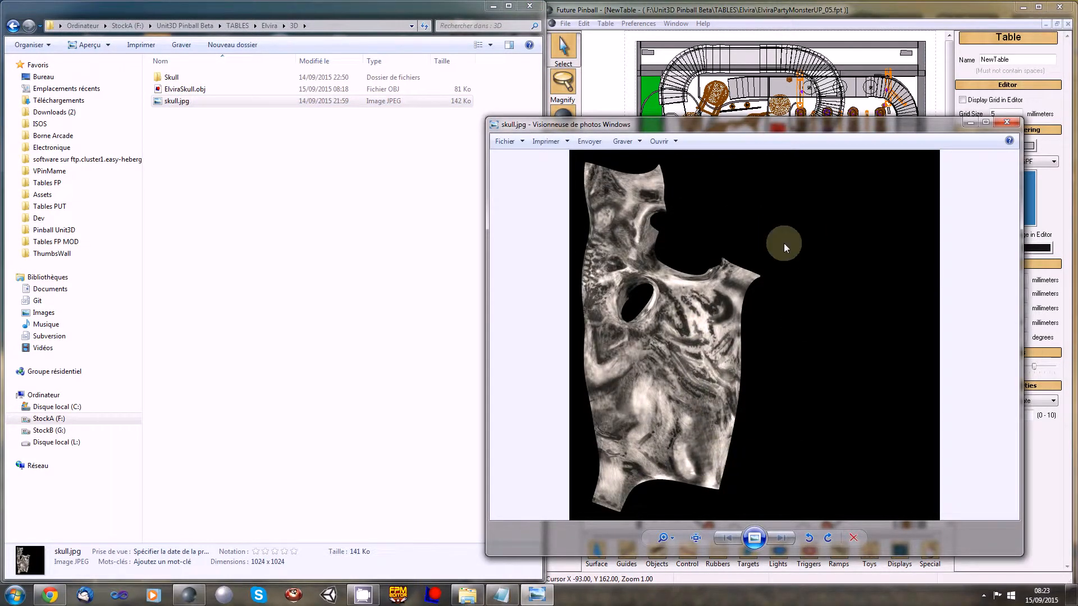
click(1007, 122)
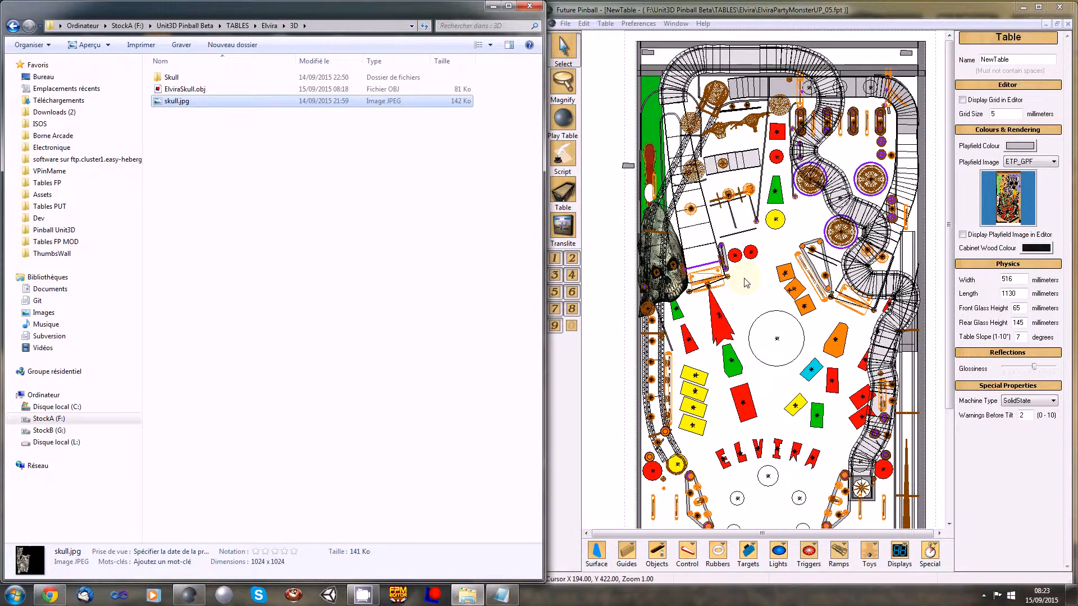
Review the list of models in the Future Pinball table's Model Manager
click(642, 10)
click(605, 24)
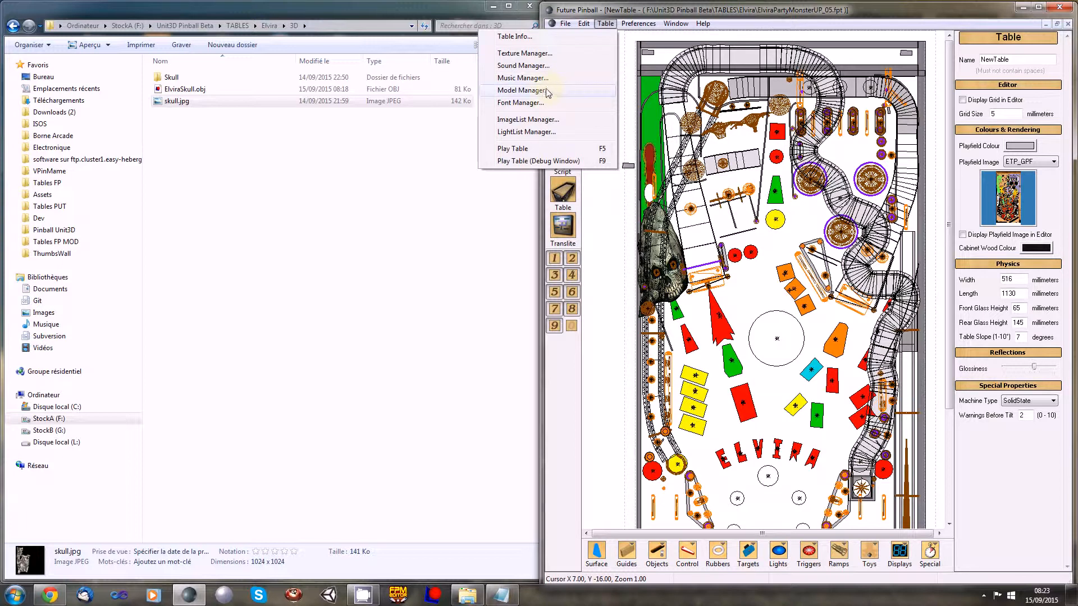
click(522, 91)
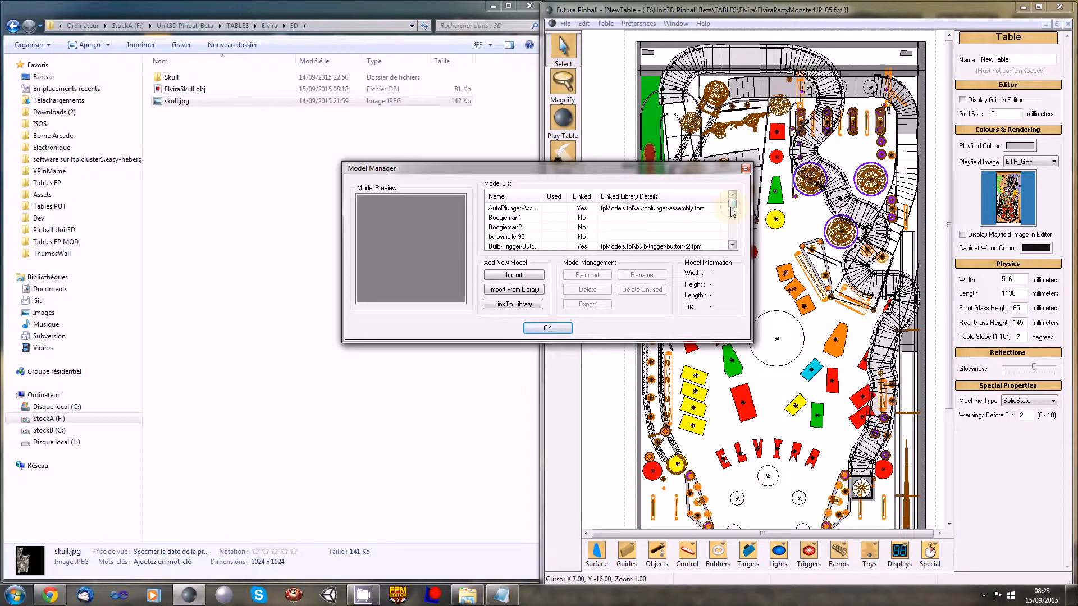
drag(730, 208, 732, 205)
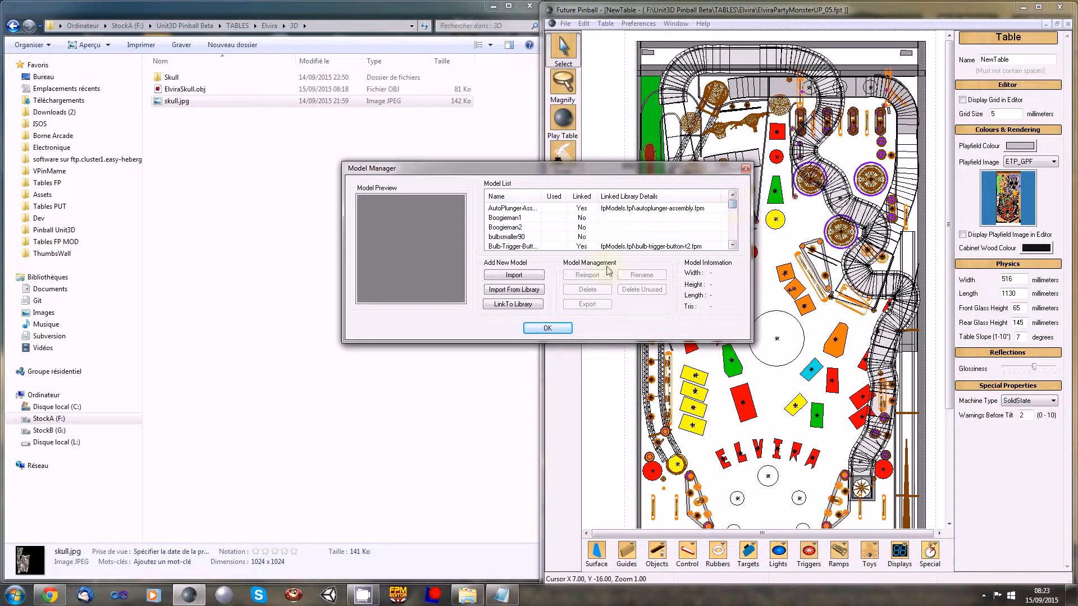
click(547, 327)
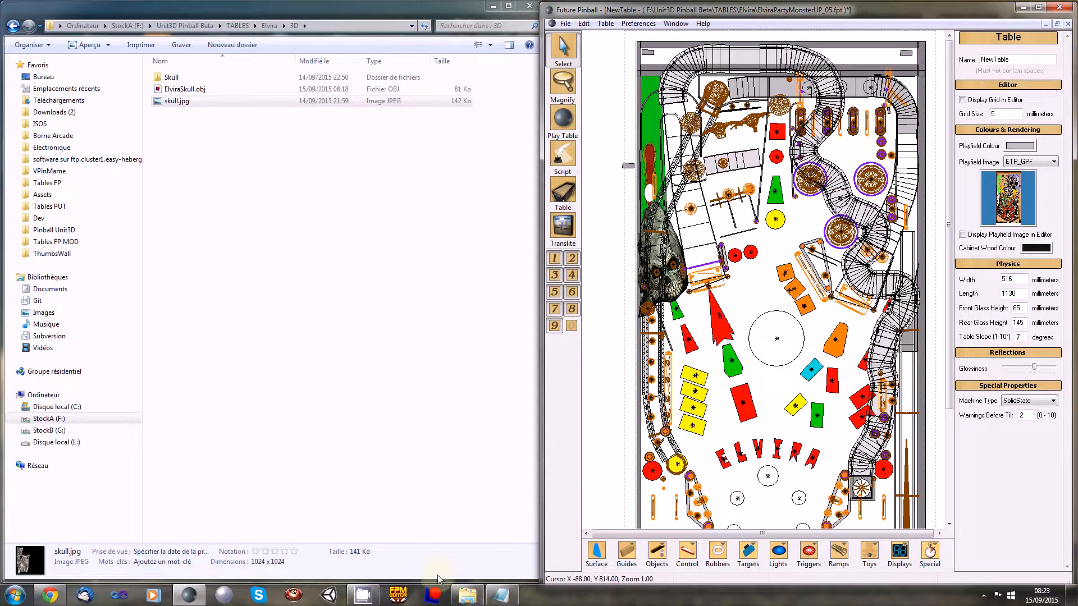
Launch FPM Editor and create a new model
click(398, 595)
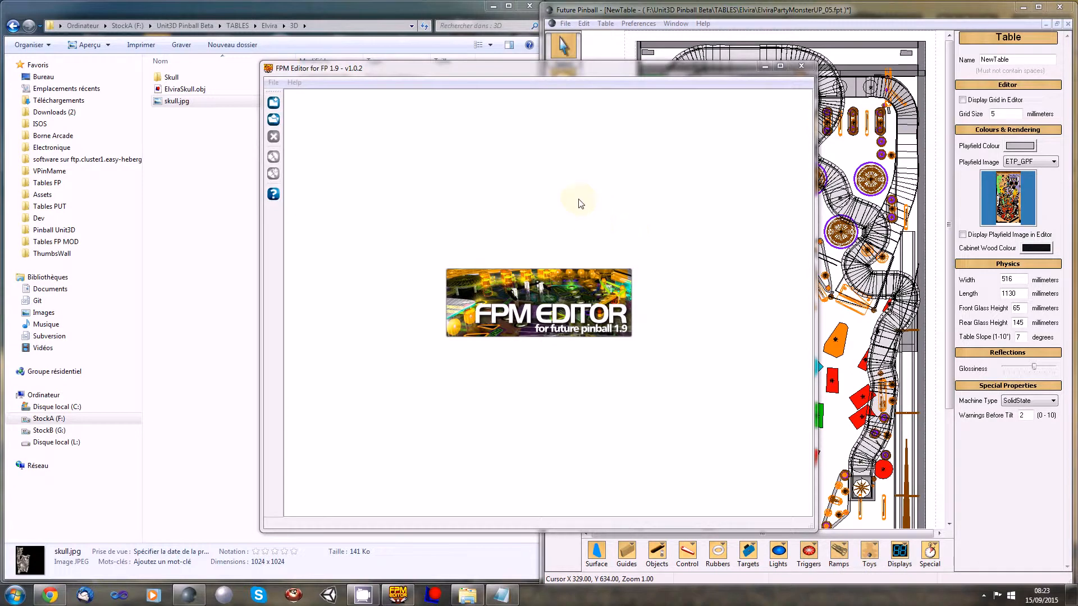
drag(375, 69, 356, 59)
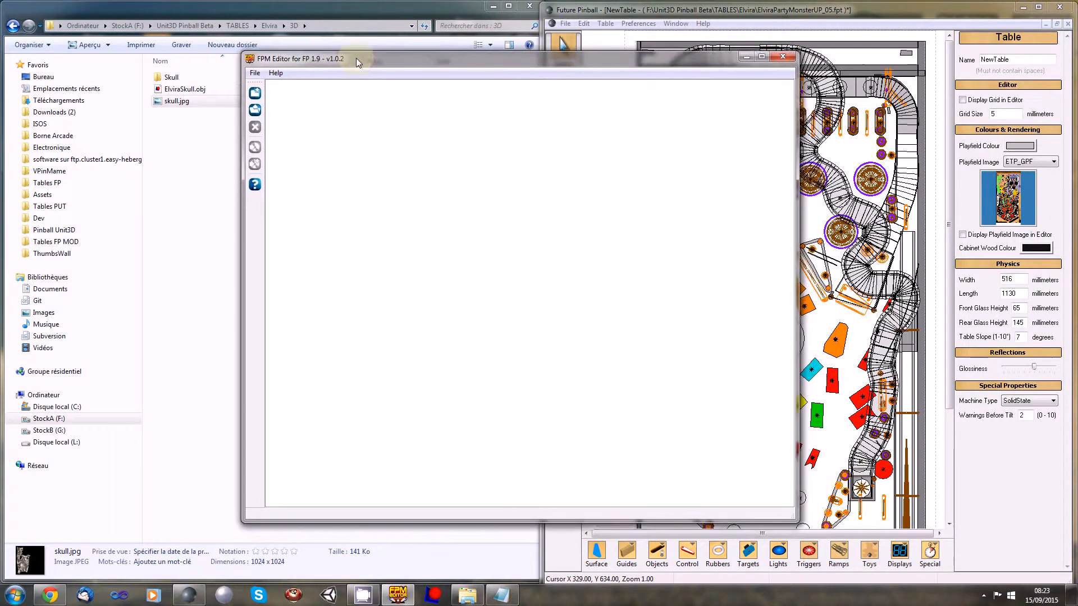
click(254, 73)
click(285, 86)
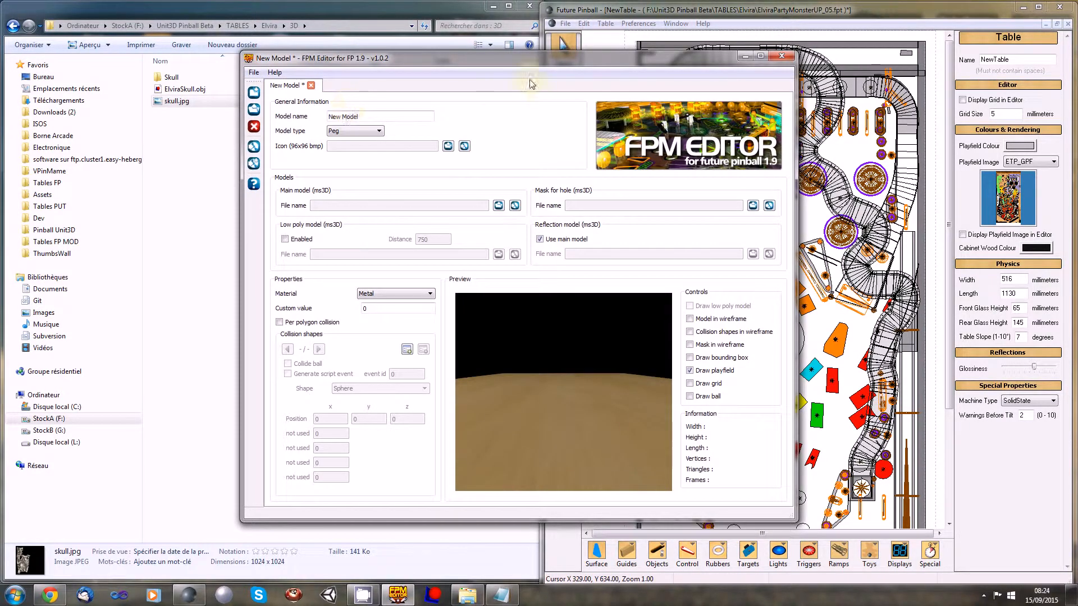
drag(504, 59, 455, 53)
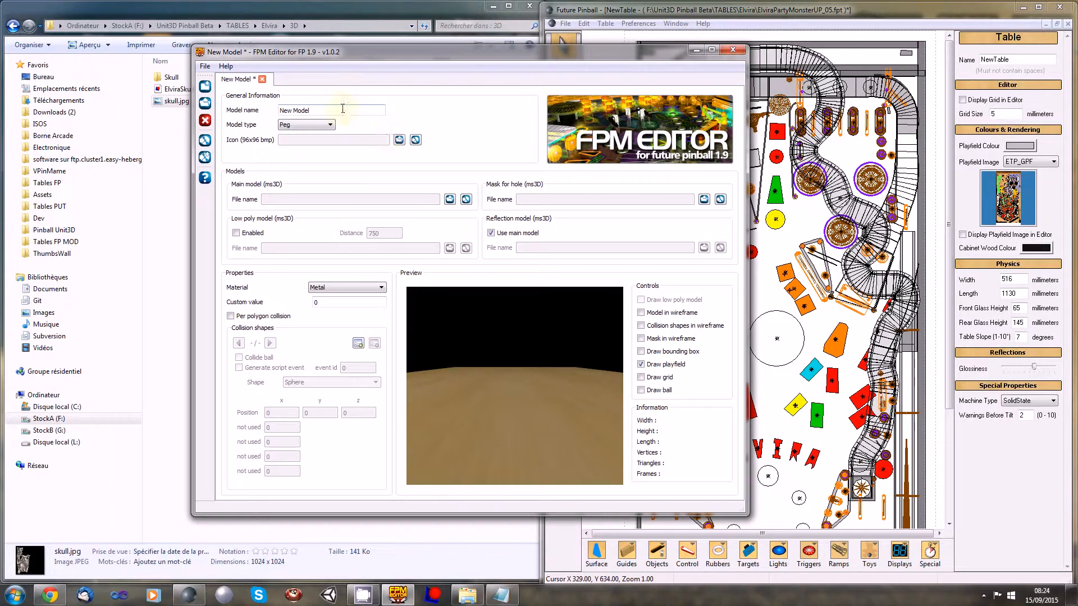
Name the new model Skull and set its model type to Ornament
drag(343, 108, 247, 112)
text(Elvira)
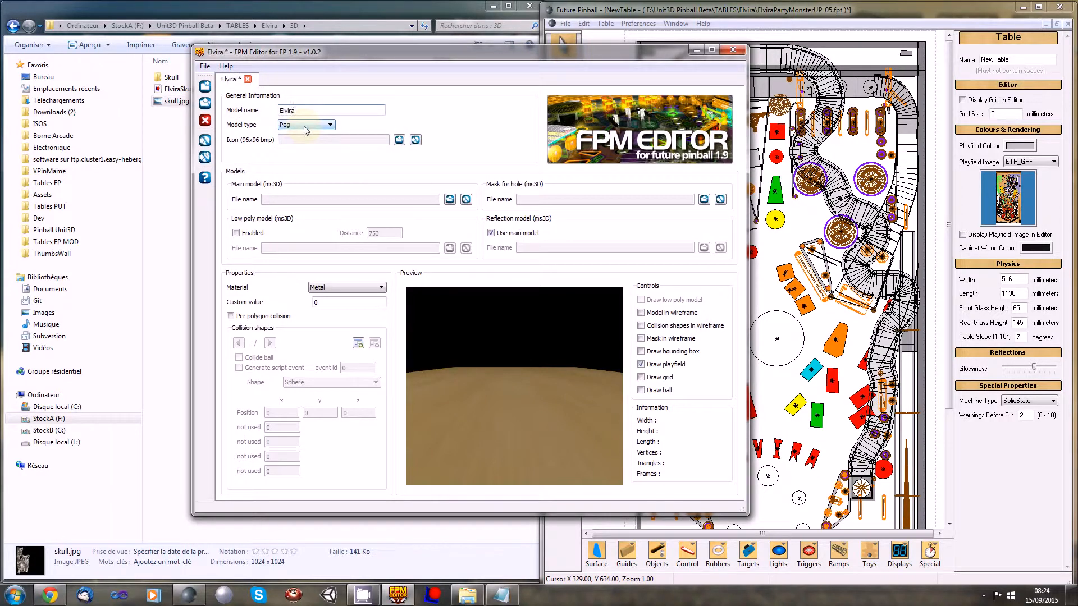
text(Skull)
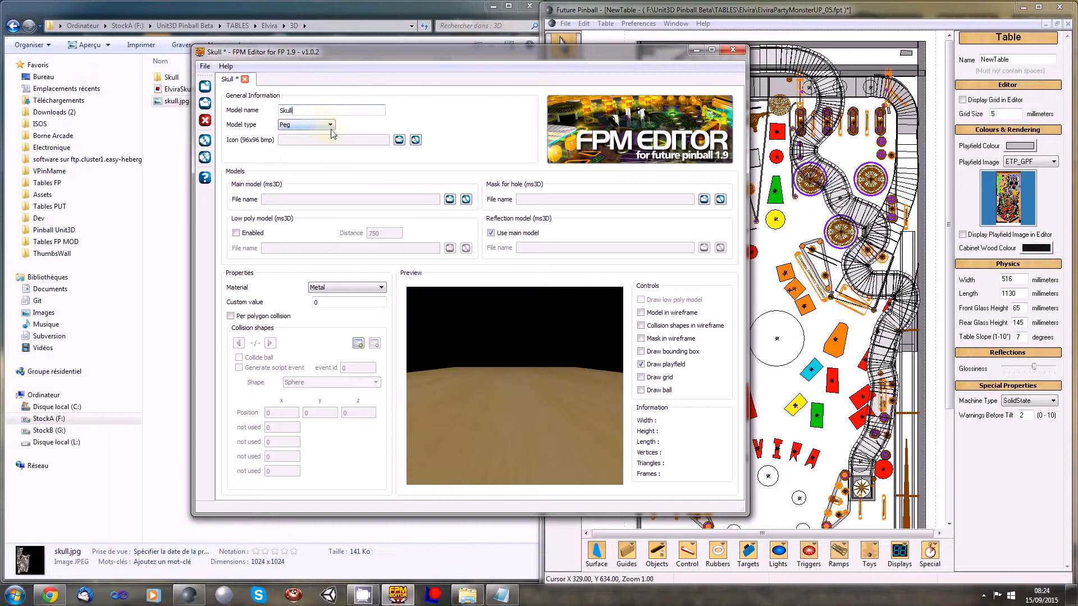
click(330, 126)
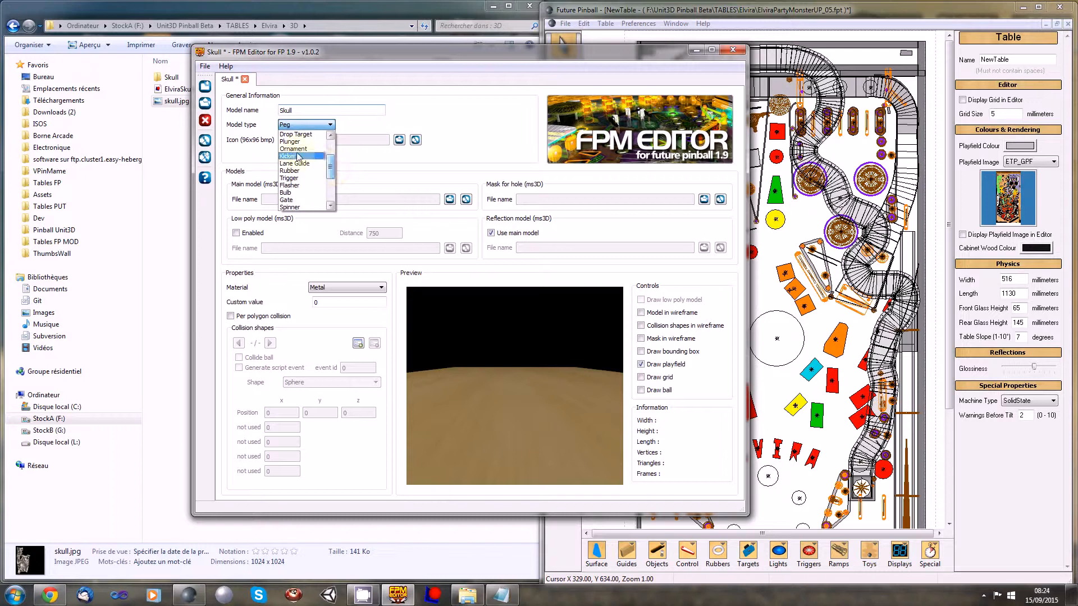
click(293, 193)
click(379, 111)
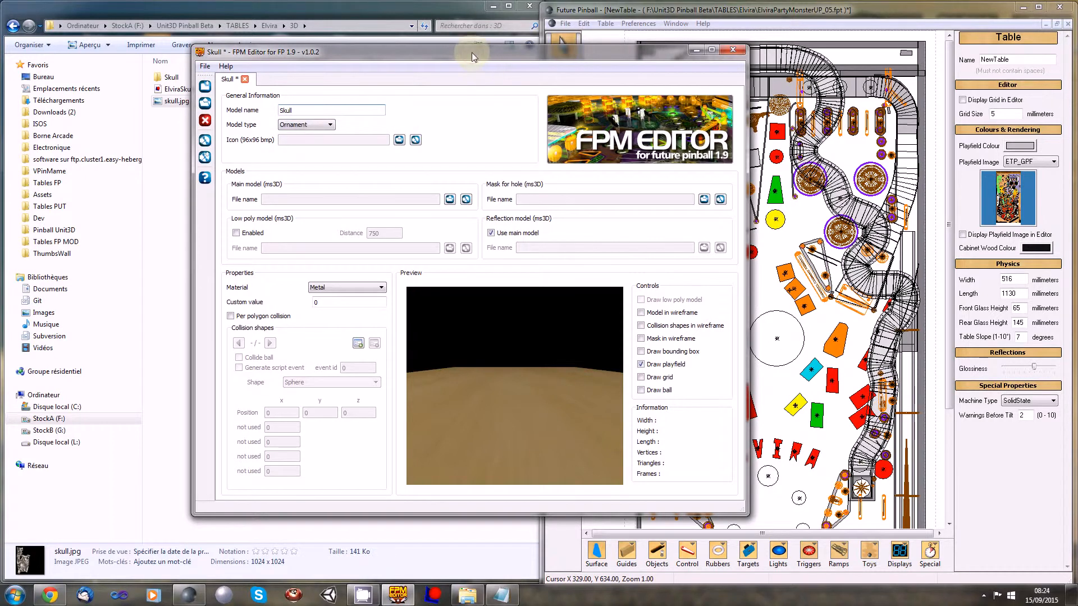
drag(471, 52, 336, 22)
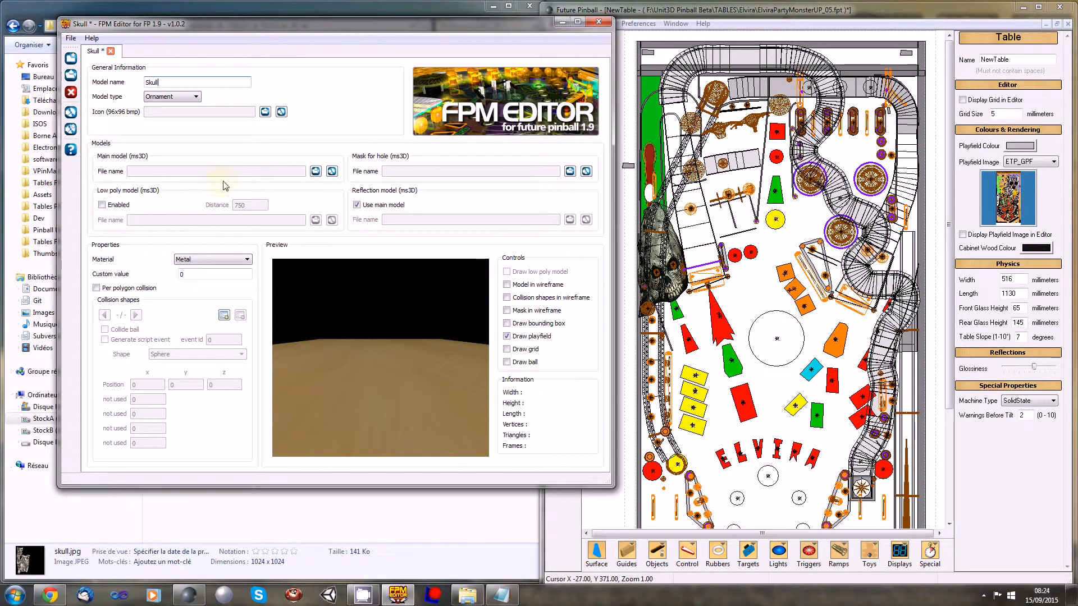
drag(233, 26, 271, 24)
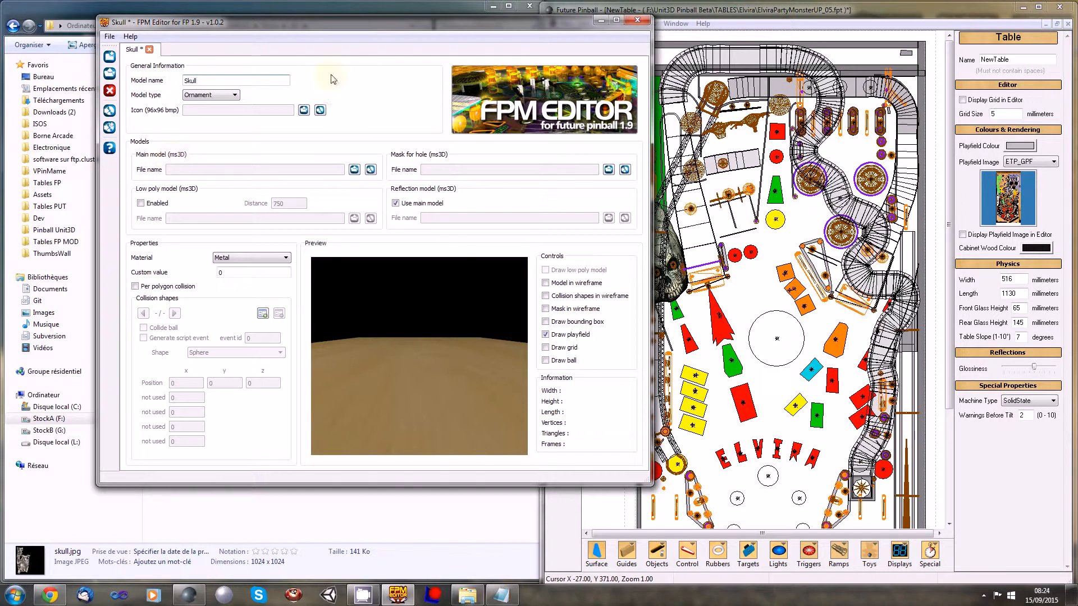
drag(329, 25, 618, 87)
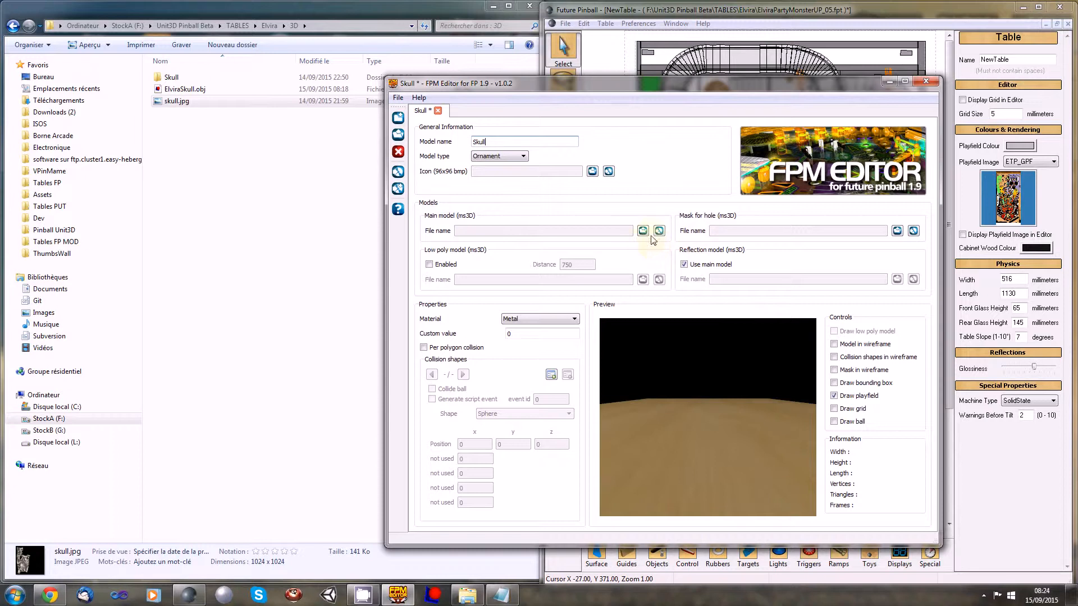
drag(512, 84, 574, 56)
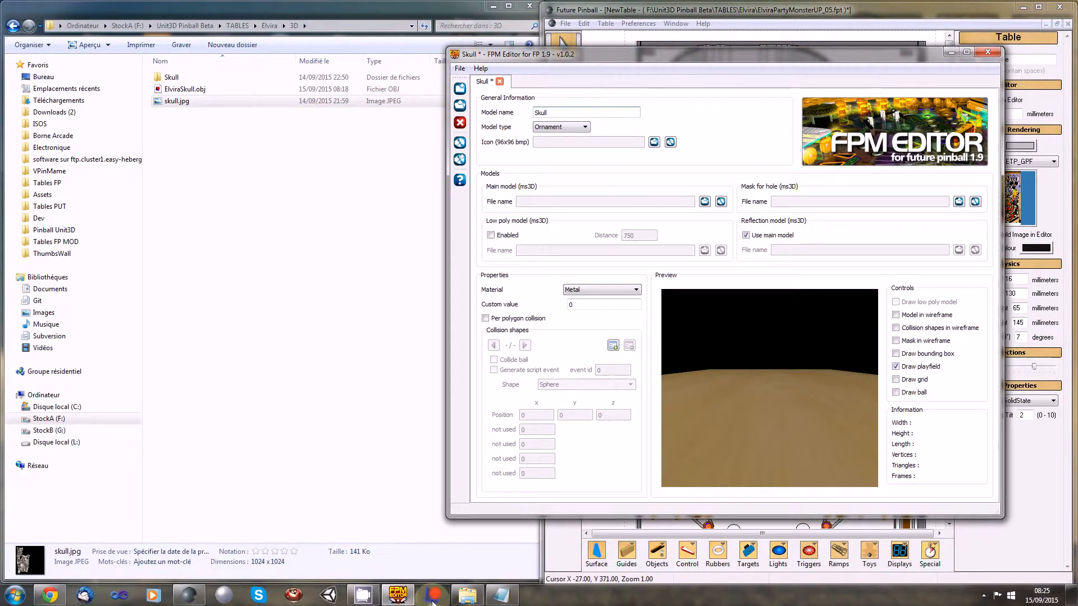
Open ElviraSkull.obj in Misfit Model 3D and save it as ElviraSkull.ms3d in the same 3D folder
click(183, 90)
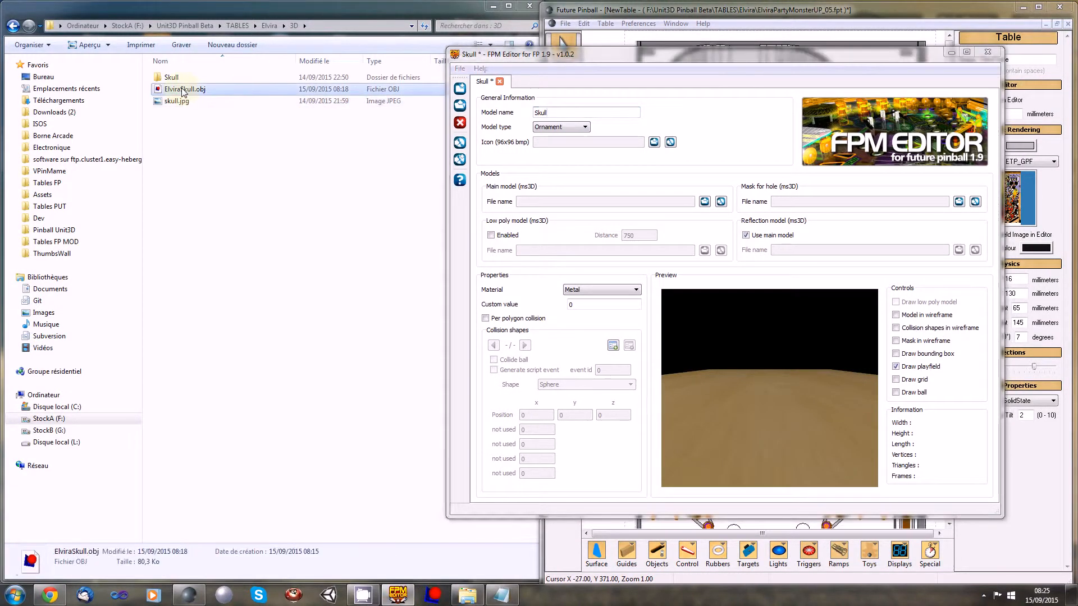
double_click(182, 90)
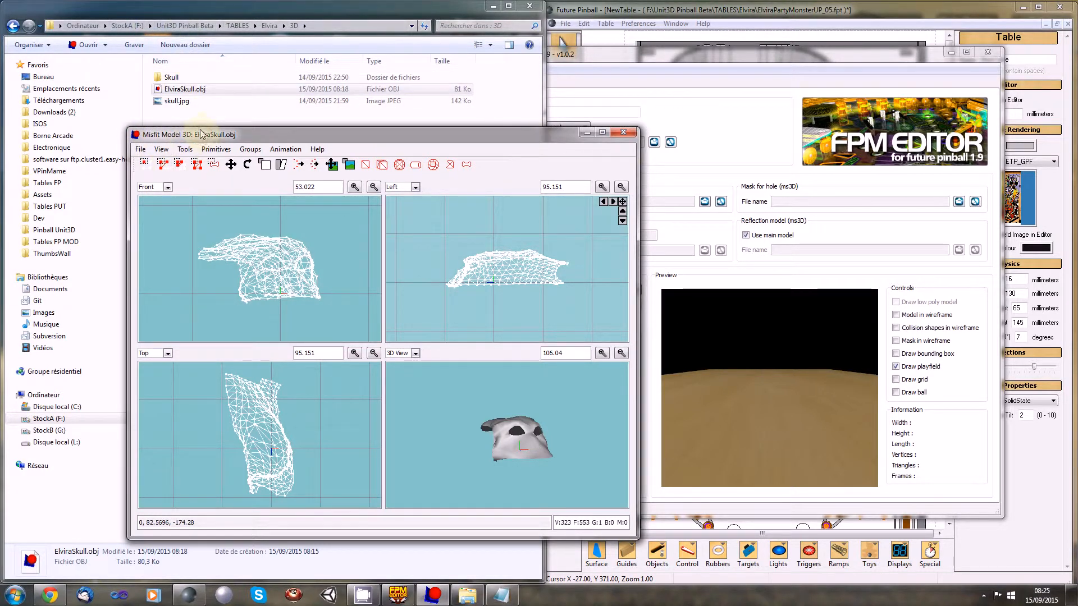
drag(200, 135, 166, 88)
click(107, 104)
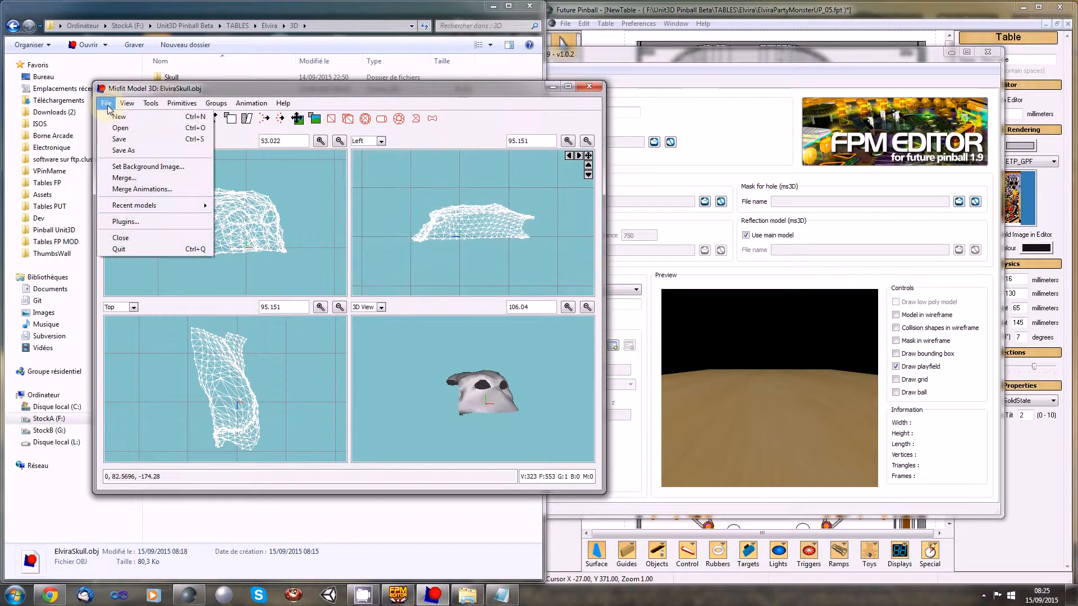
click(131, 151)
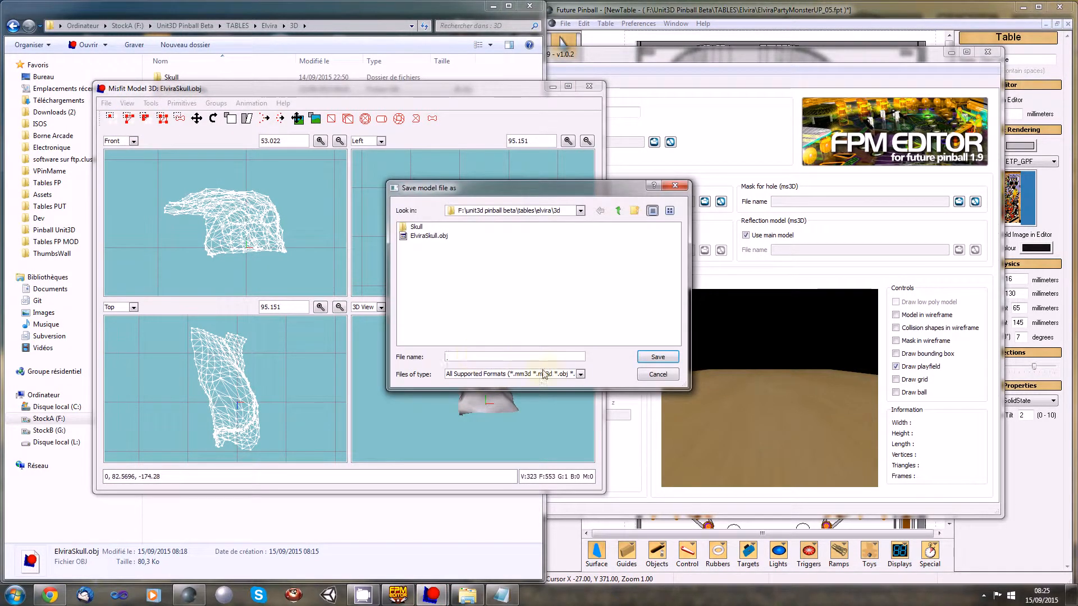
click(433, 236)
click(656, 357)
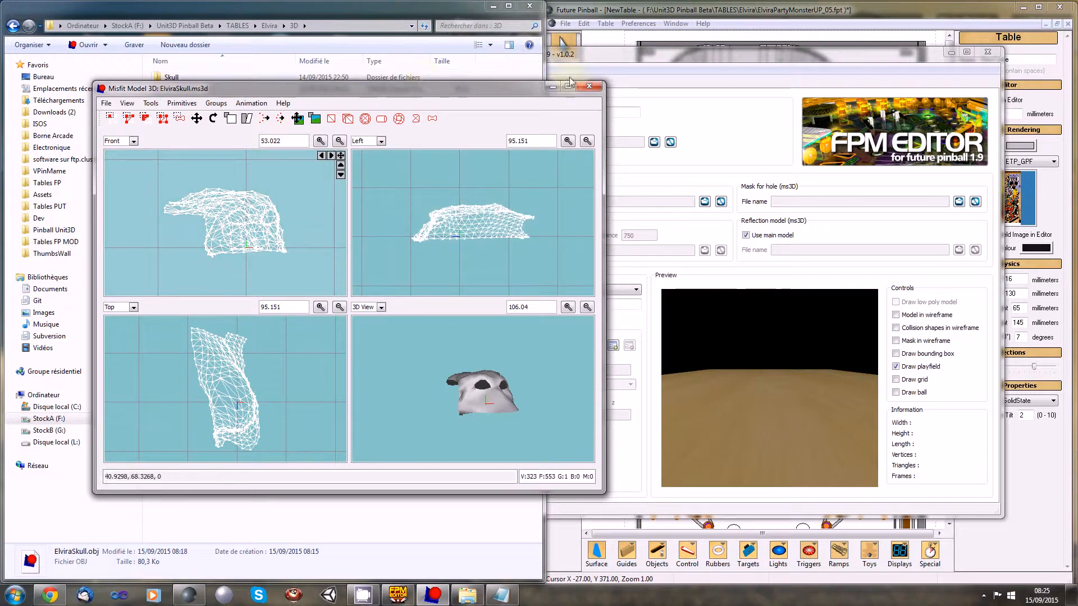
click(589, 86)
click(238, 90)
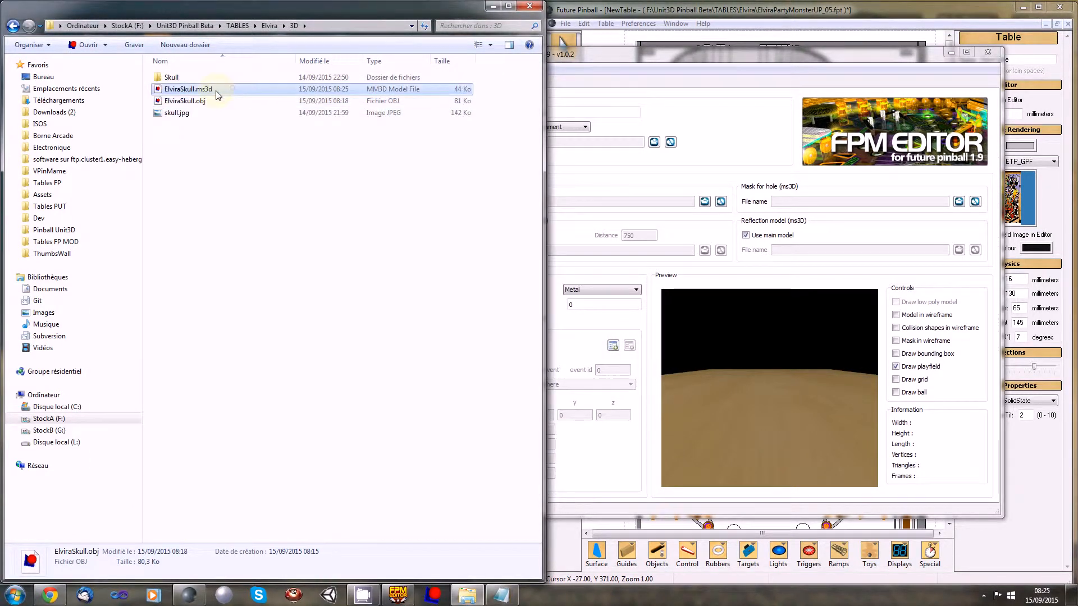
In FPM Editor, load ElviraSkull.ms3d from the Elvira 3D folder as the main model
click(621, 64)
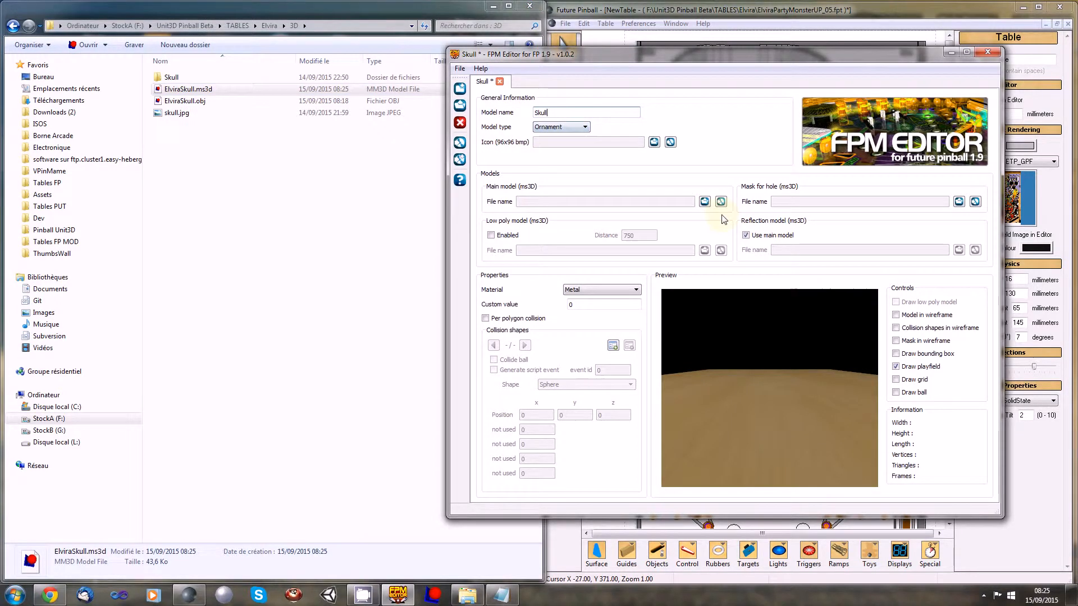
click(703, 201)
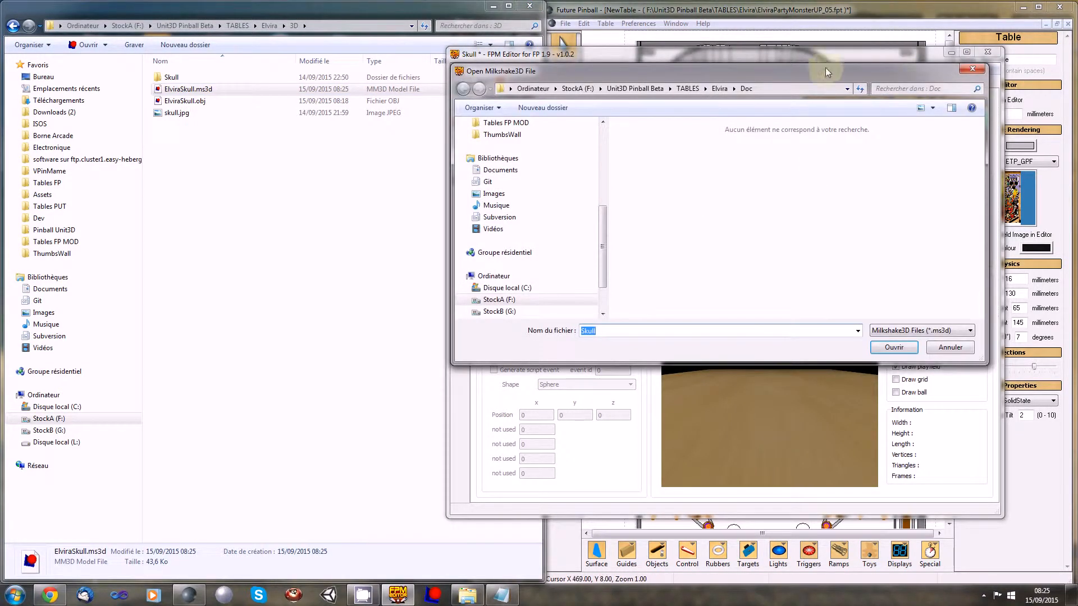
click(721, 89)
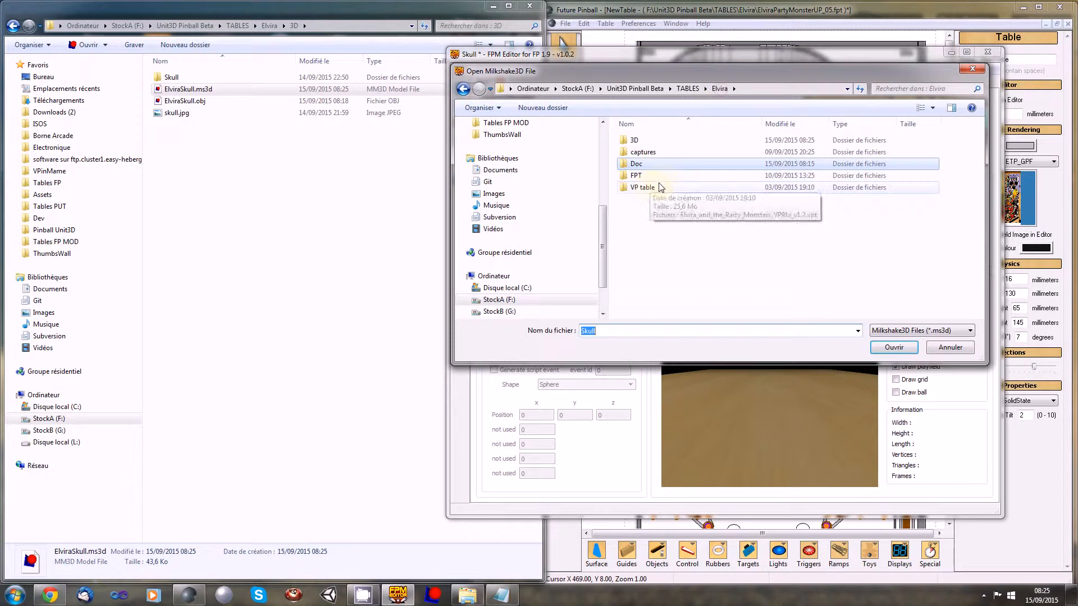
double_click(640, 139)
double_click(645, 157)
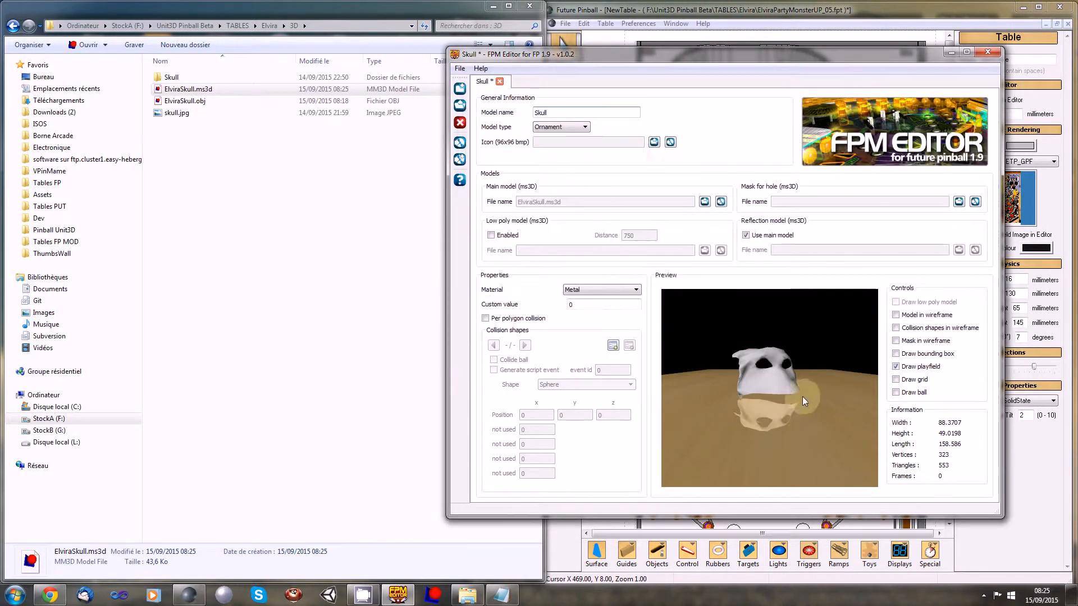
Display the skull preview in wireframe, inspect it from several angles and compare its size with the ball
drag(803, 396, 648, 442)
click(896, 315)
drag(774, 464, 781, 415)
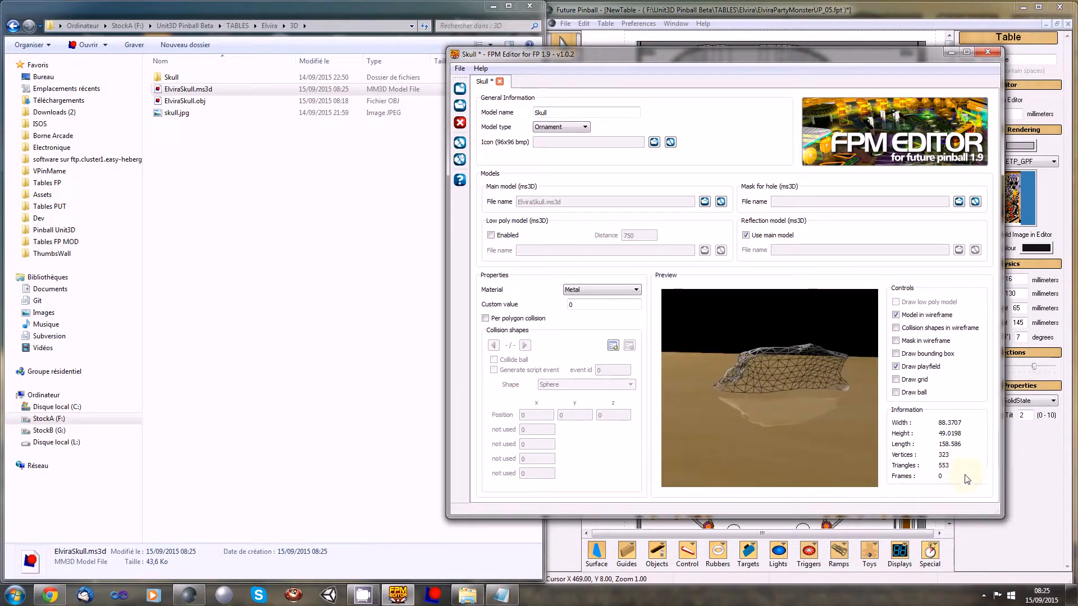
mouse_move(845, 431)
mouse_down()
mouse_move(777, 410)
mouse_move(817, 406)
mouse_move(790, 412)
mouse_move(813, 405)
mouse_move(796, 383)
mouse_move(742, 384)
mouse_move(784, 386)
mouse_move(843, 365)
mouse_move(791, 377)
mouse_move(815, 396)
mouse_move(770, 433)
mouse_move(827, 426)
mouse_move(780, 408)
mouse_move(729, 412)
mouse_move(796, 423)
mouse_move(745, 416)
mouse_move(739, 447)
mouse_move(790, 432)
mouse_up()
click(896, 392)
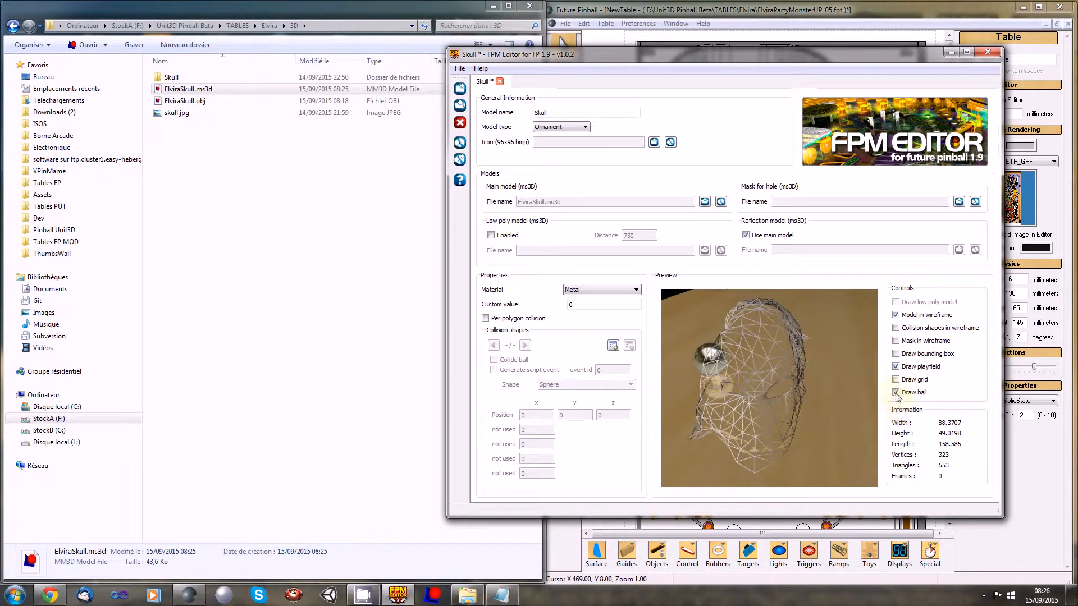
click(897, 393)
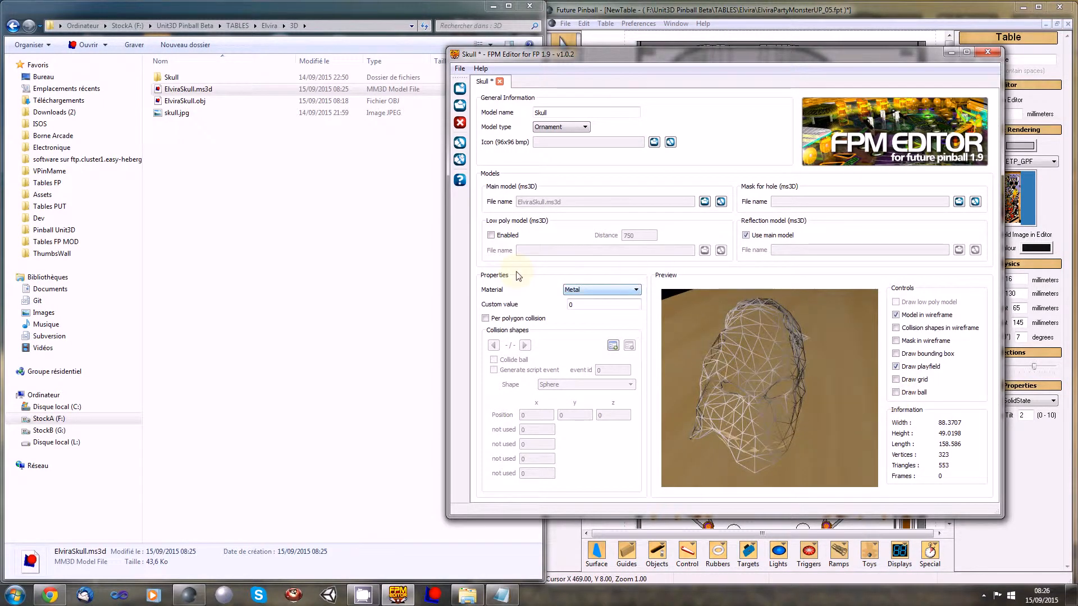
Set the skull model's material to Plastic and check the mesh from different angles
click(622, 290)
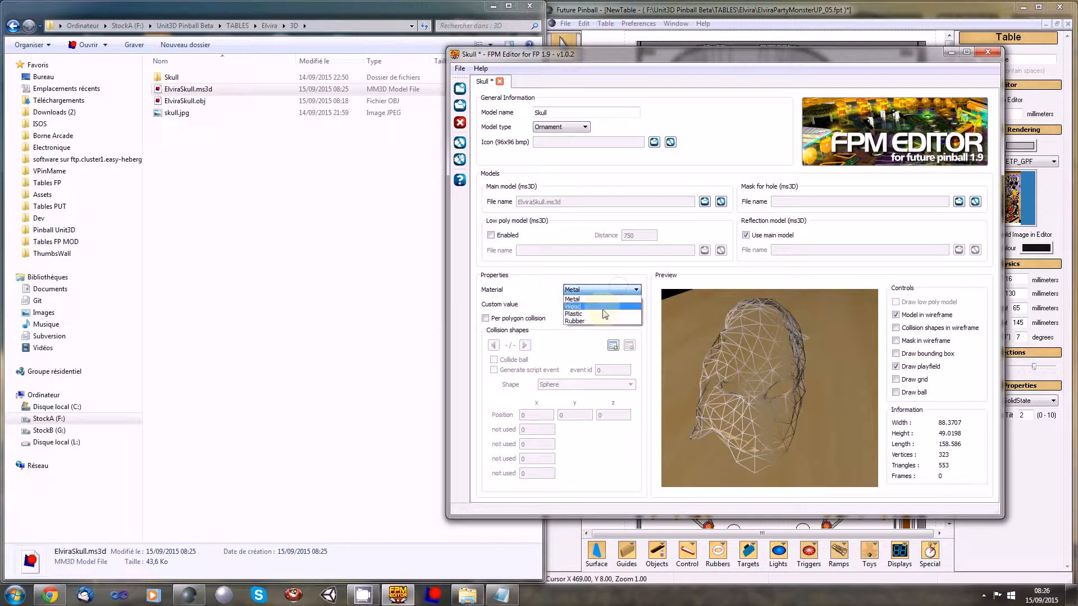
click(597, 315)
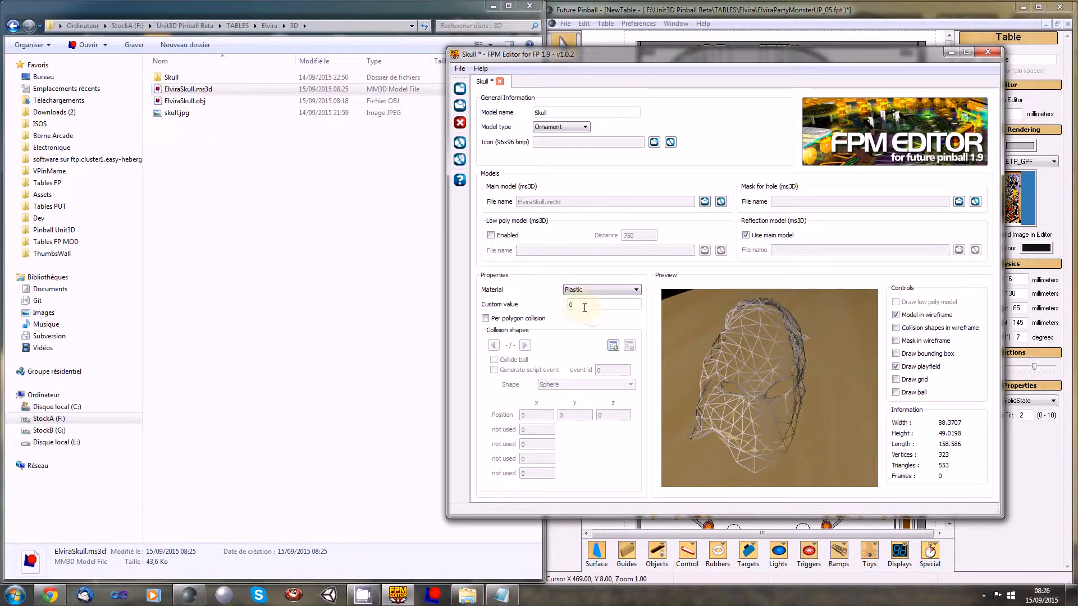
mouse_move(763, 396)
mouse_down()
mouse_move(746, 373)
mouse_move(764, 392)
mouse_move(816, 389)
mouse_move(767, 385)
mouse_up()
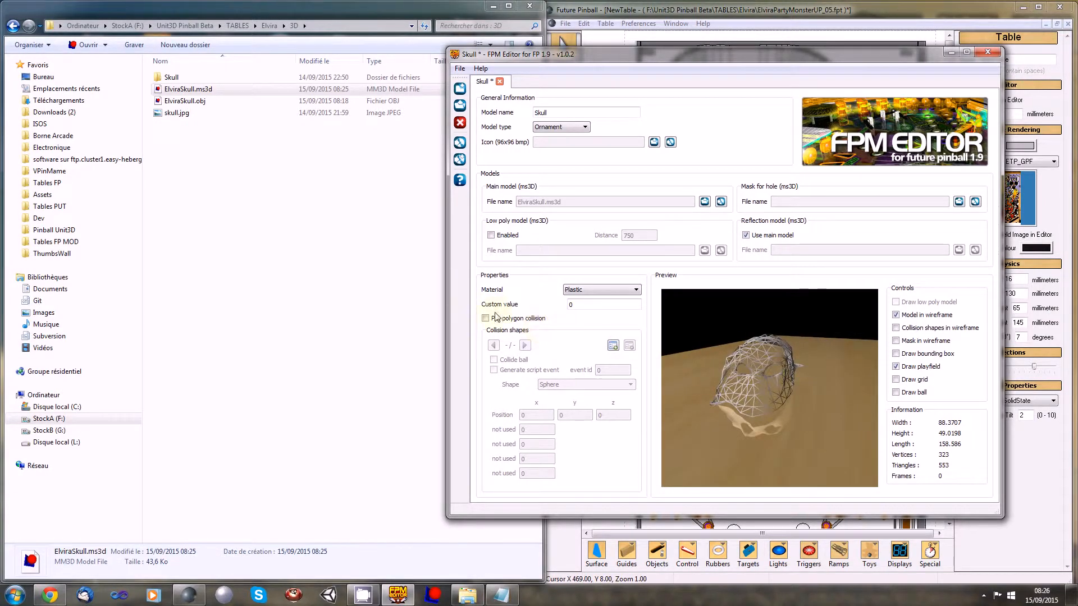
drag(751, 385, 625, 374)
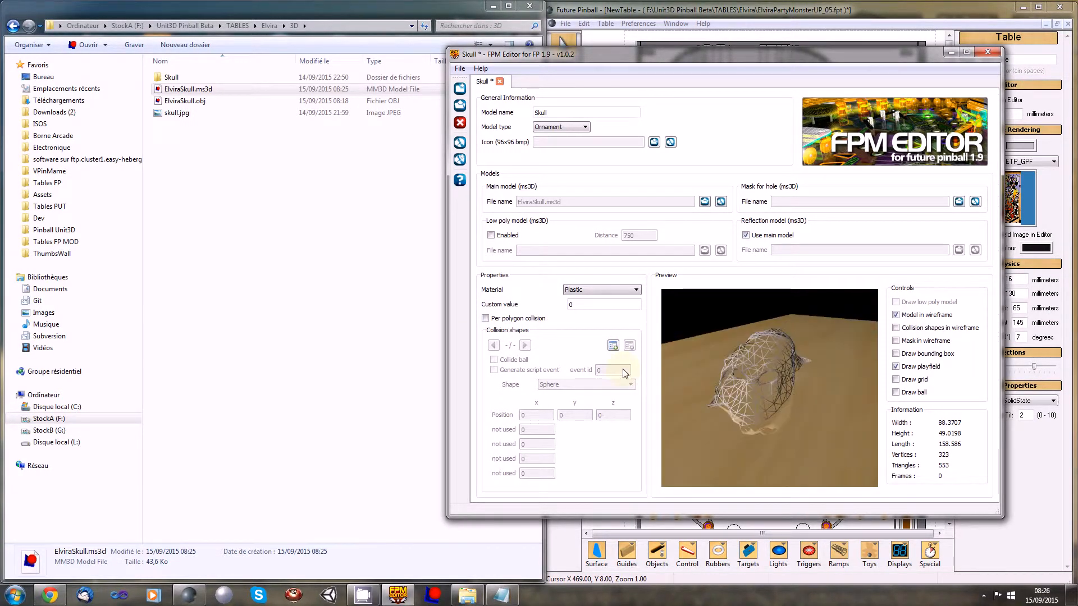
mouse_move(786, 388)
mouse_down()
mouse_move(830, 384)
mouse_move(702, 371)
mouse_move(717, 359)
mouse_move(798, 380)
mouse_move(787, 375)
mouse_up()
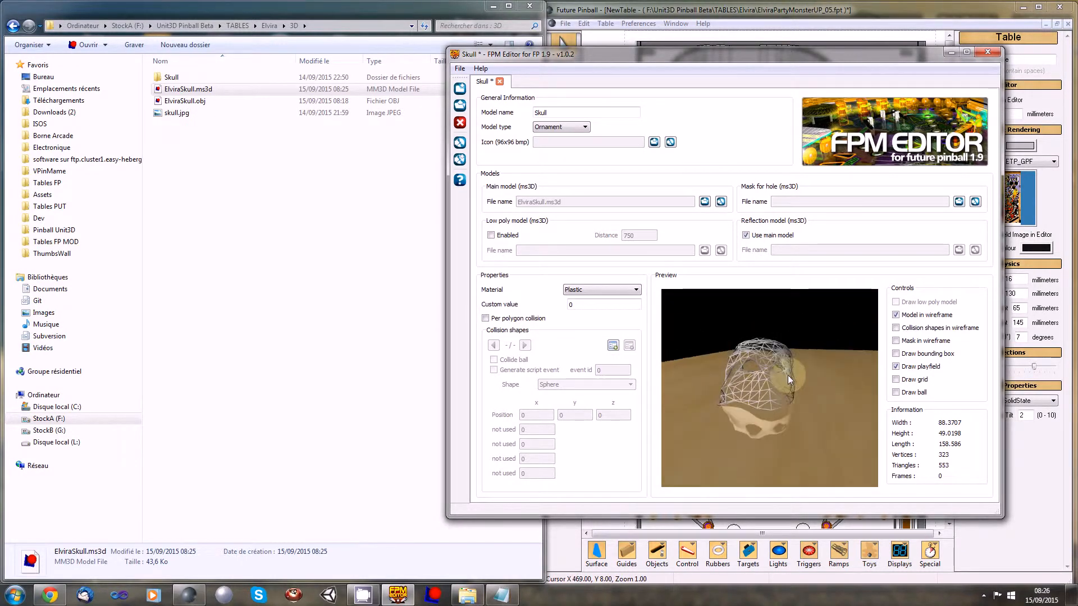
Save the model as ElviraSkull.fpm in the Elvira table's 3D folder
click(460, 68)
click(480, 125)
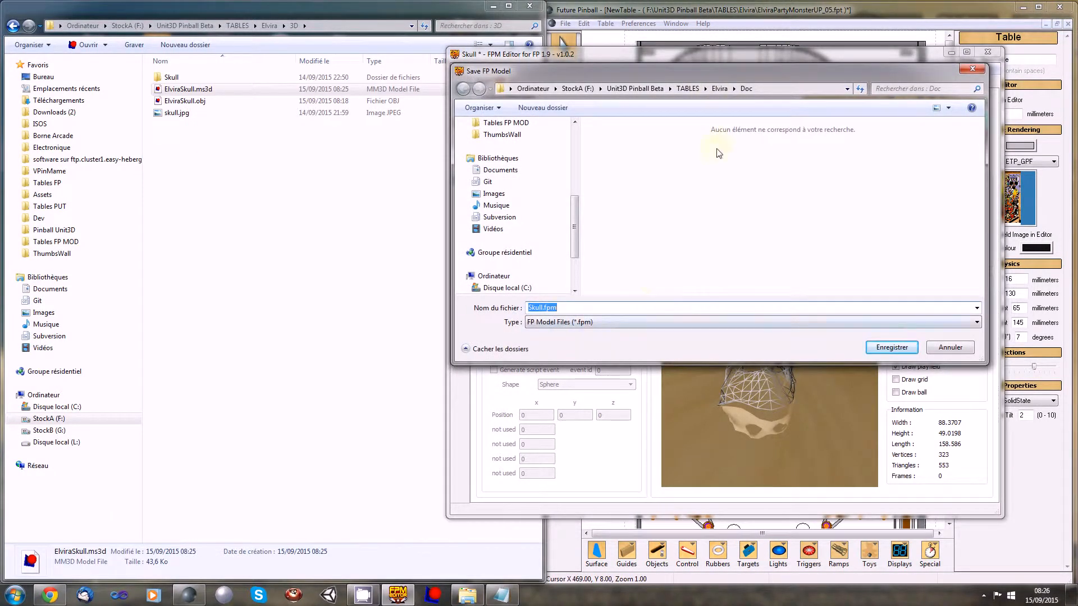
click(720, 88)
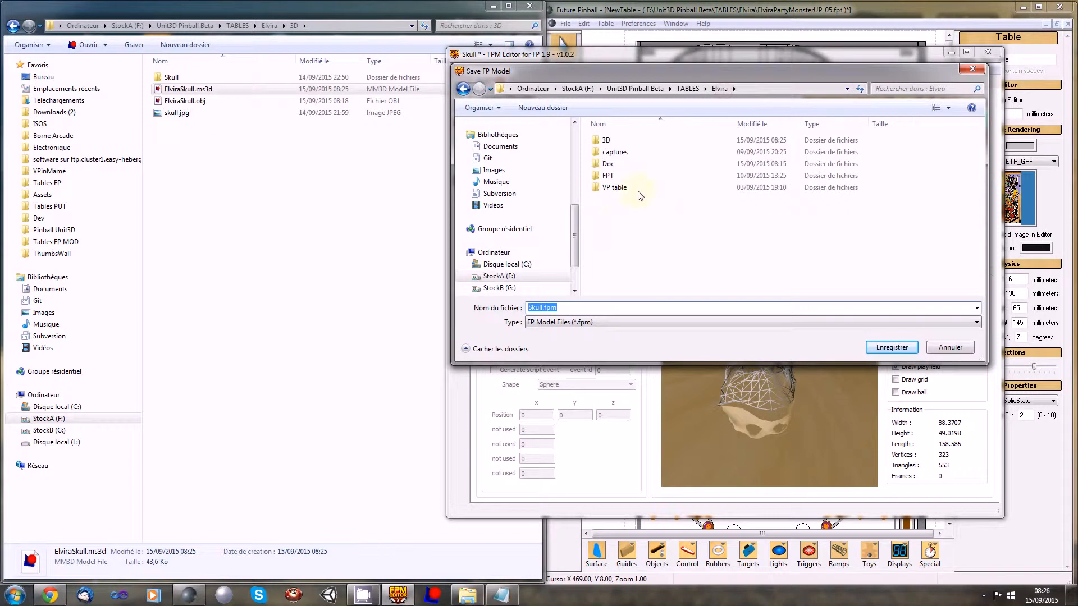
double_click(611, 141)
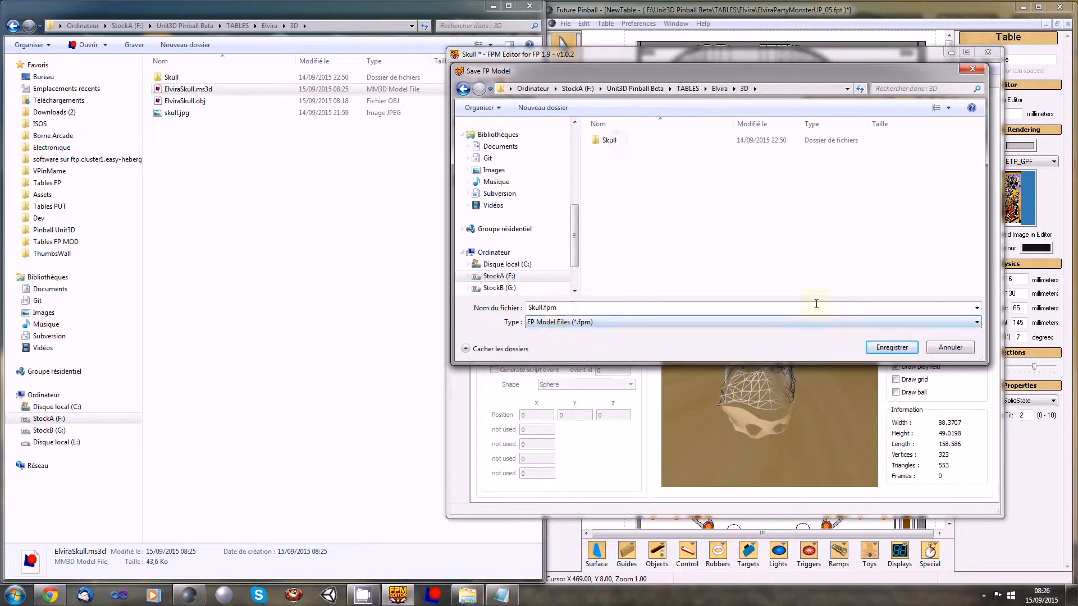
click(539, 308)
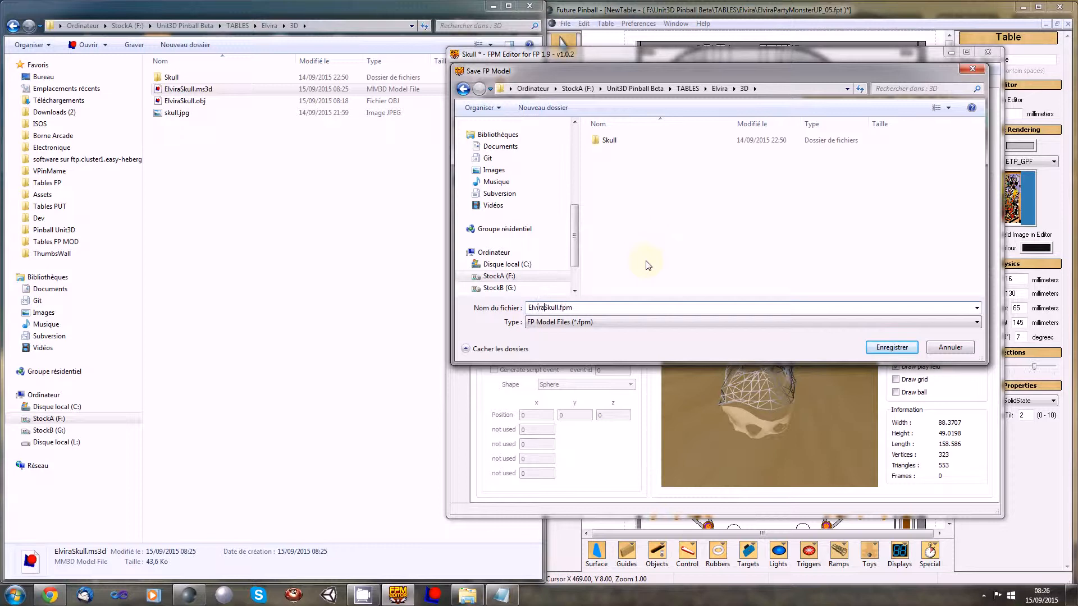
key(Return)
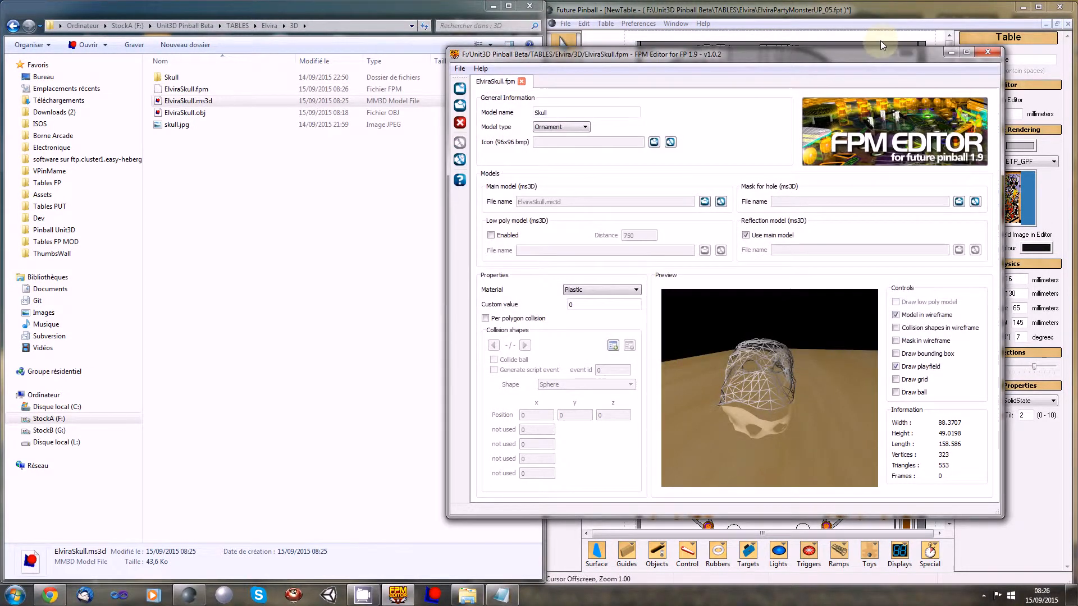
Minimise FPM Editor, switch to the Elvira table in Future Pinball and open the Model Manager
drag(561, 54, 511, 44)
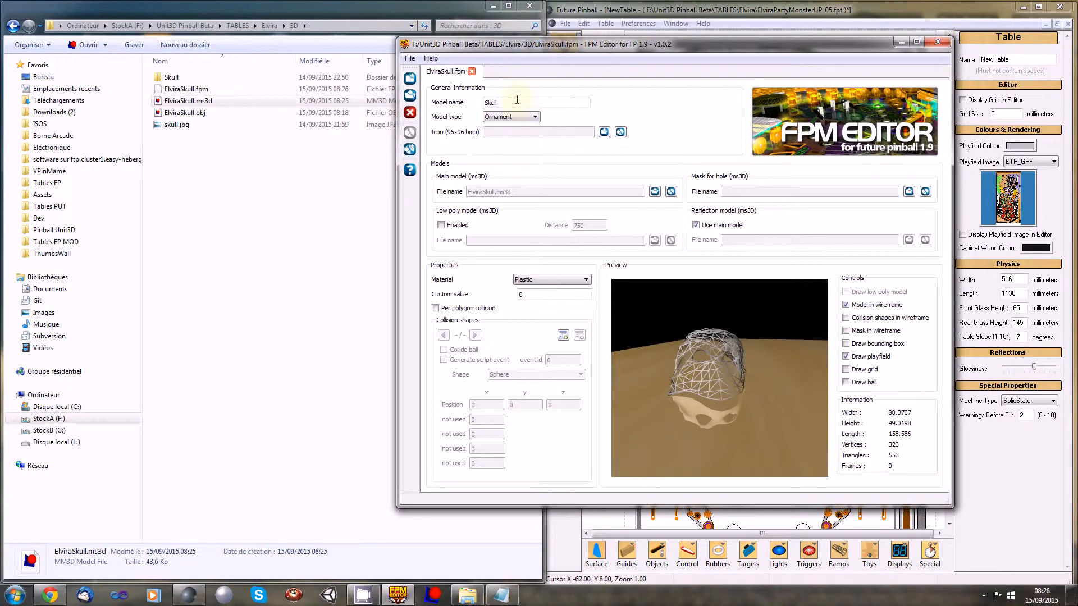
click(901, 43)
click(765, 11)
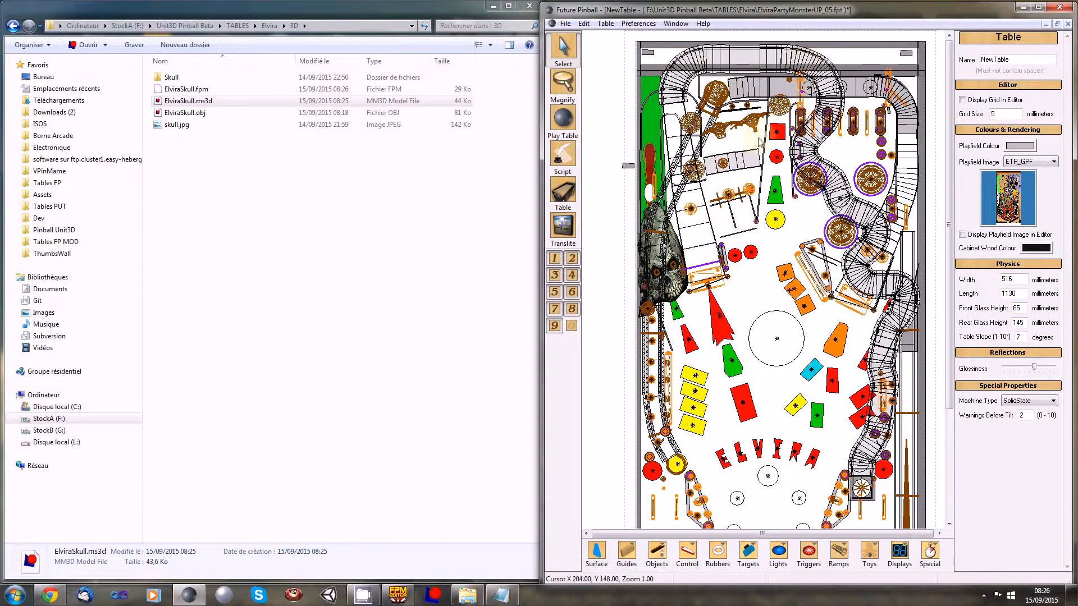
click(605, 23)
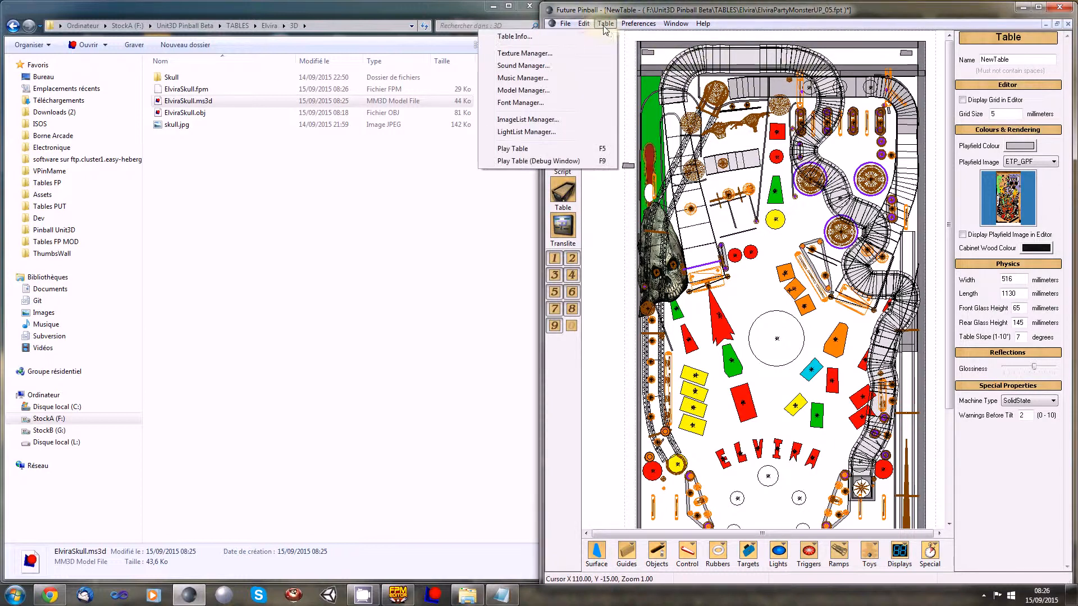
click(495, 91)
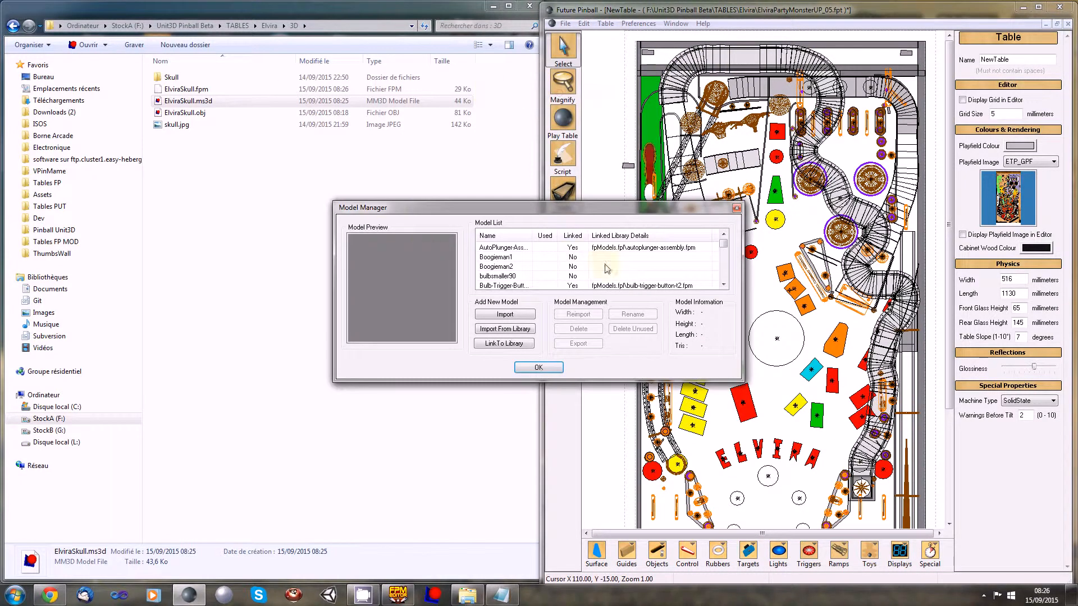
Import ElviraSkull.fpm into the table from F:\Unit3D Pinball Beta\TABLES\Elvira\3D
click(505, 315)
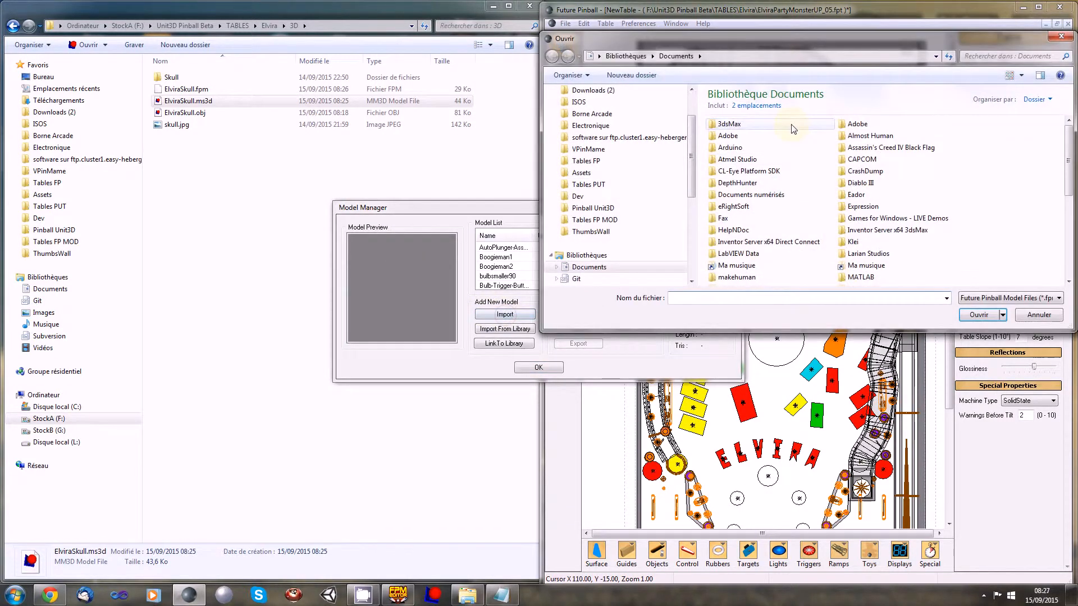
drag(689, 150, 690, 238)
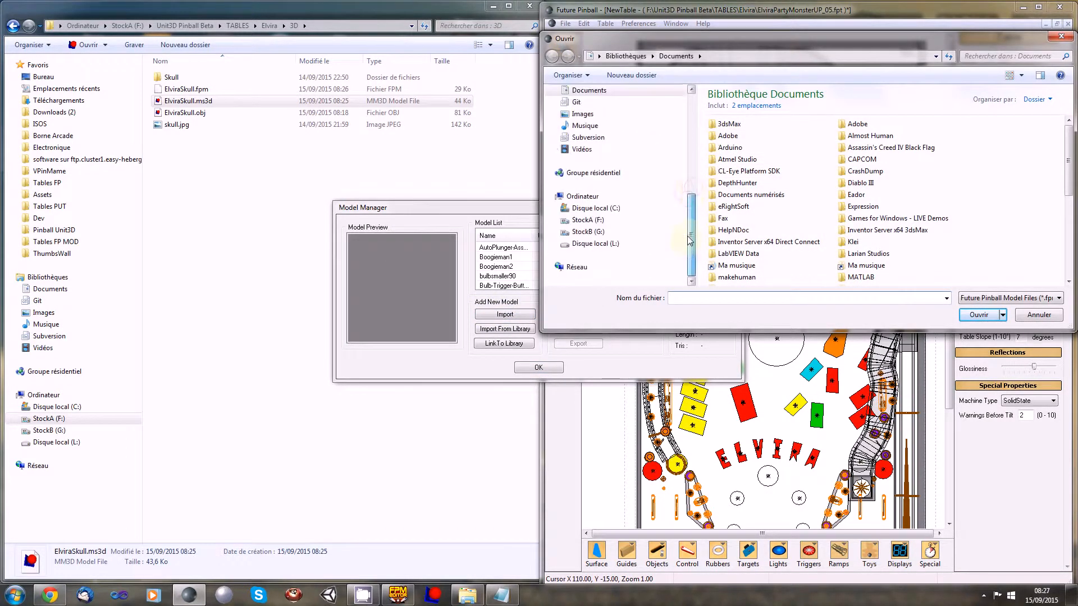
click(590, 219)
scroll(751, 230, down, 2)
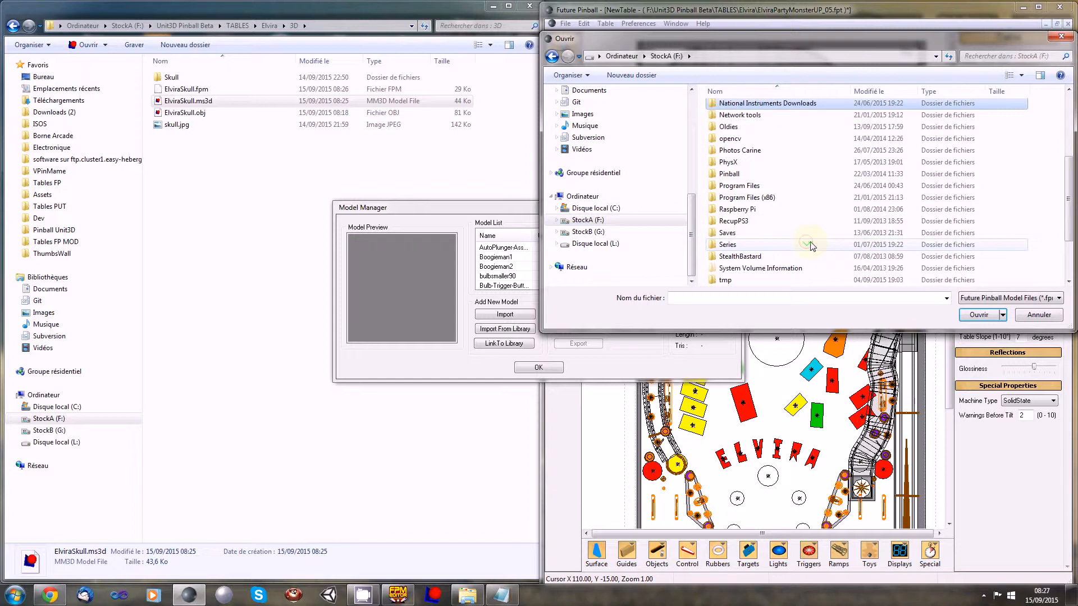
double_click(746, 232)
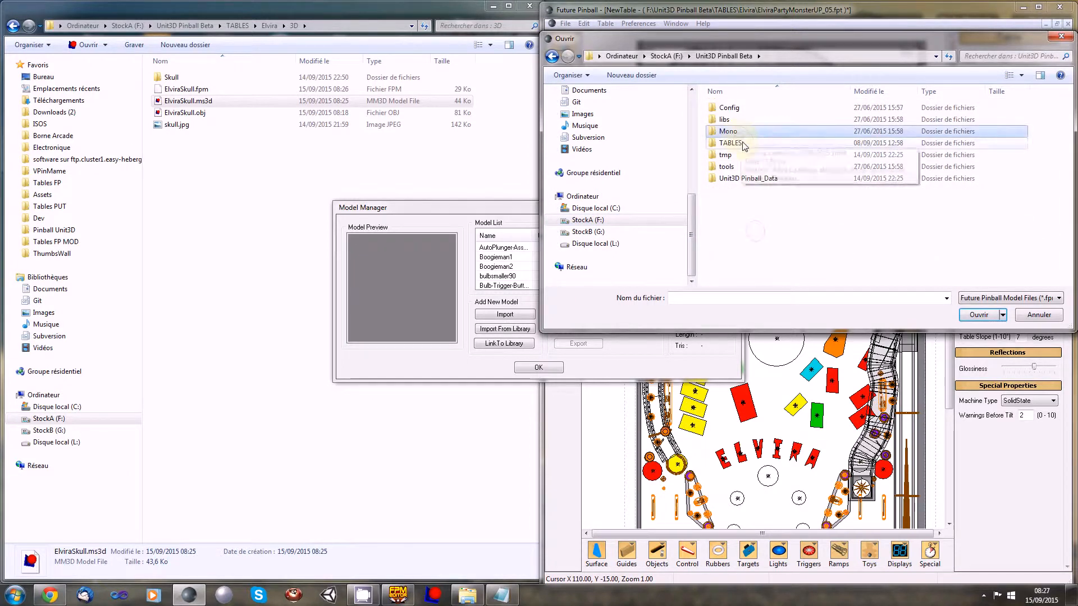
double_click(727, 138)
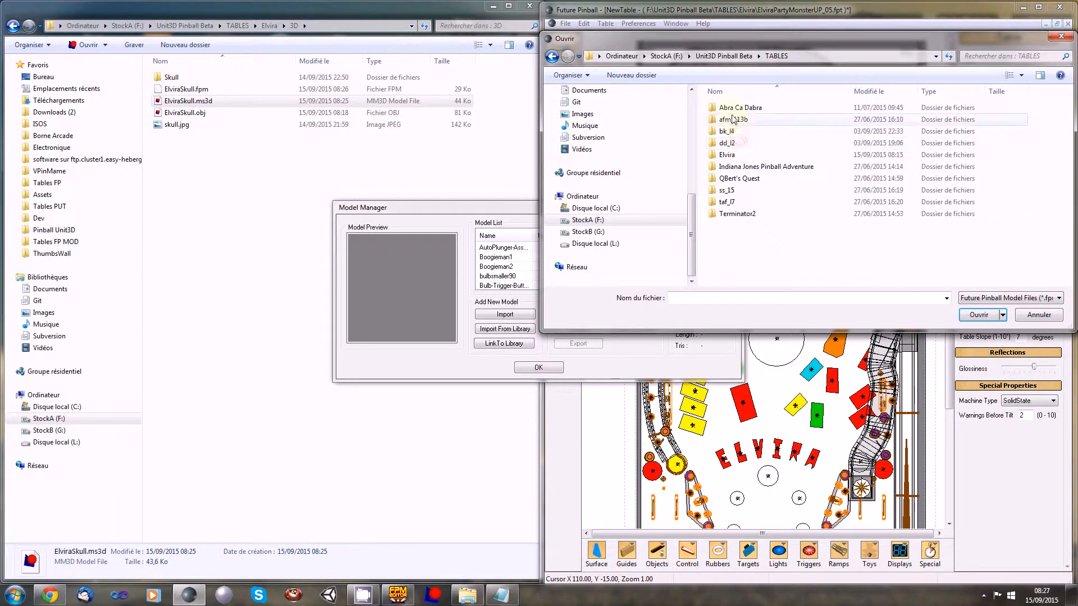
click(752, 157)
double_click(751, 160)
double_click(741, 107)
double_click(746, 120)
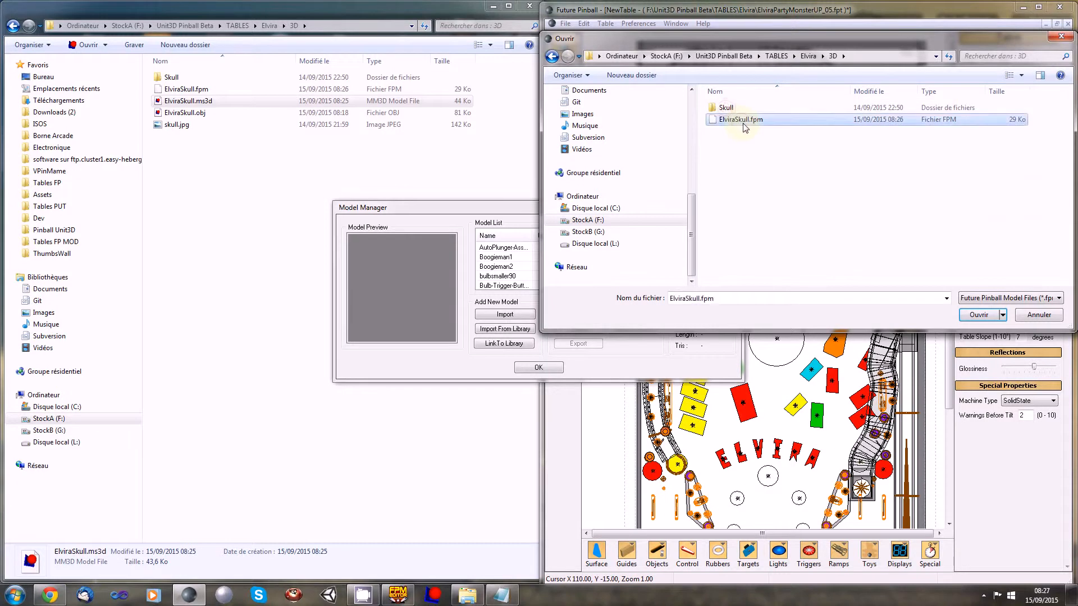
Find the imported Skull model in the model list and select it to view its information
drag(725, 249, 732, 275)
click(494, 266)
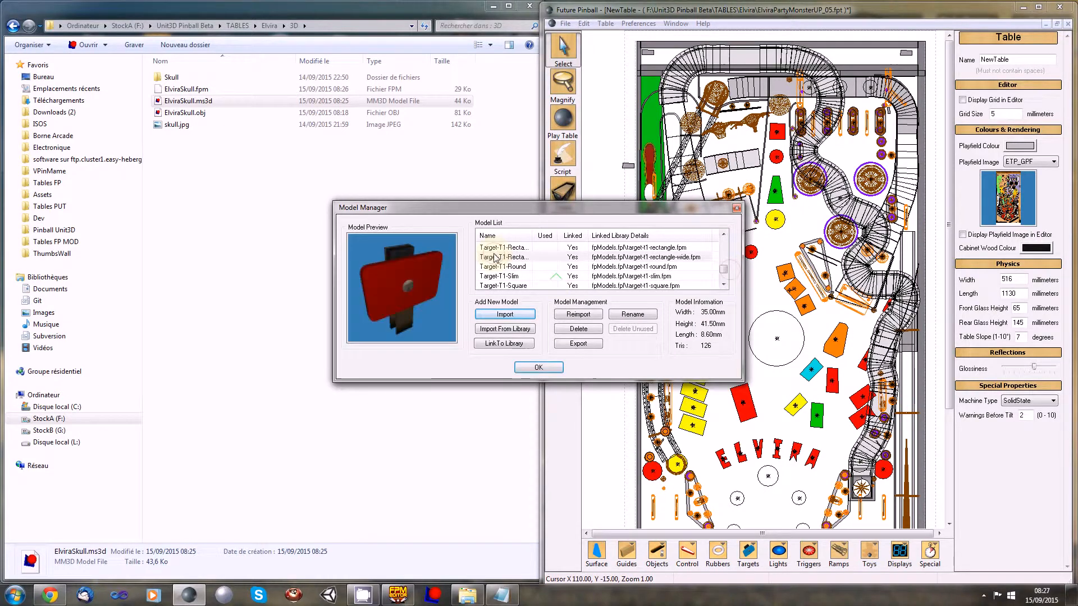
scroll(508, 265, up, 3)
click(504, 276)
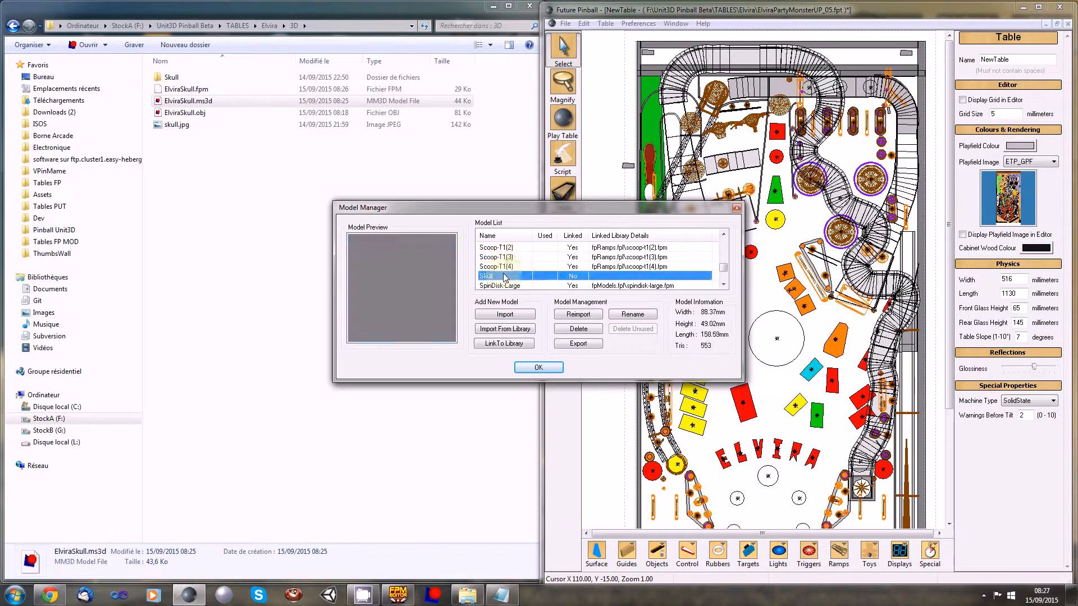
Check the model name in FPM Editor, then return to Future Pinball and close the Model Manager
click(397, 595)
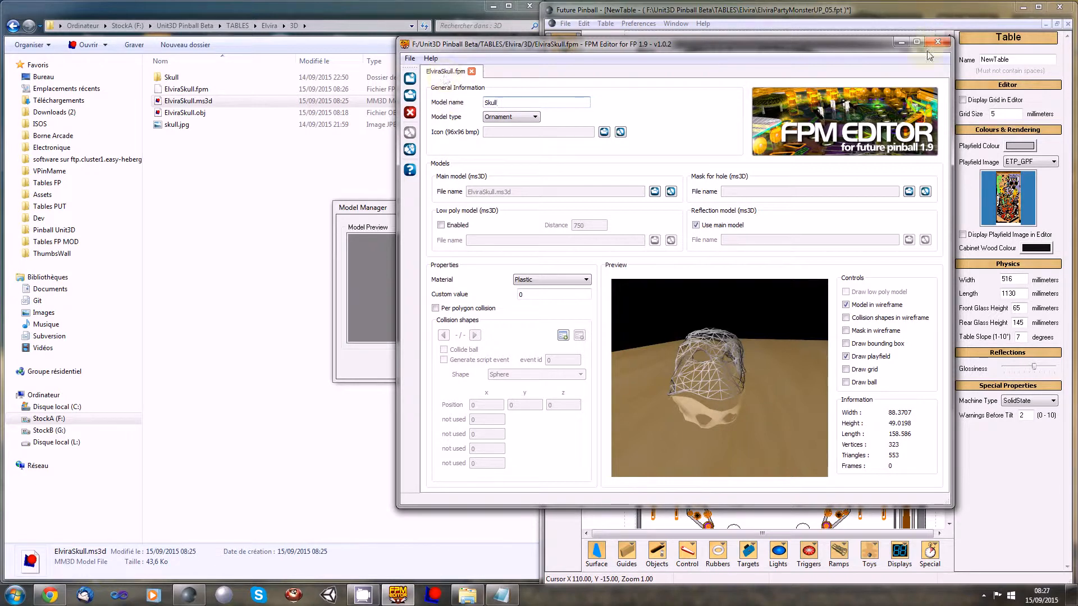
click(901, 43)
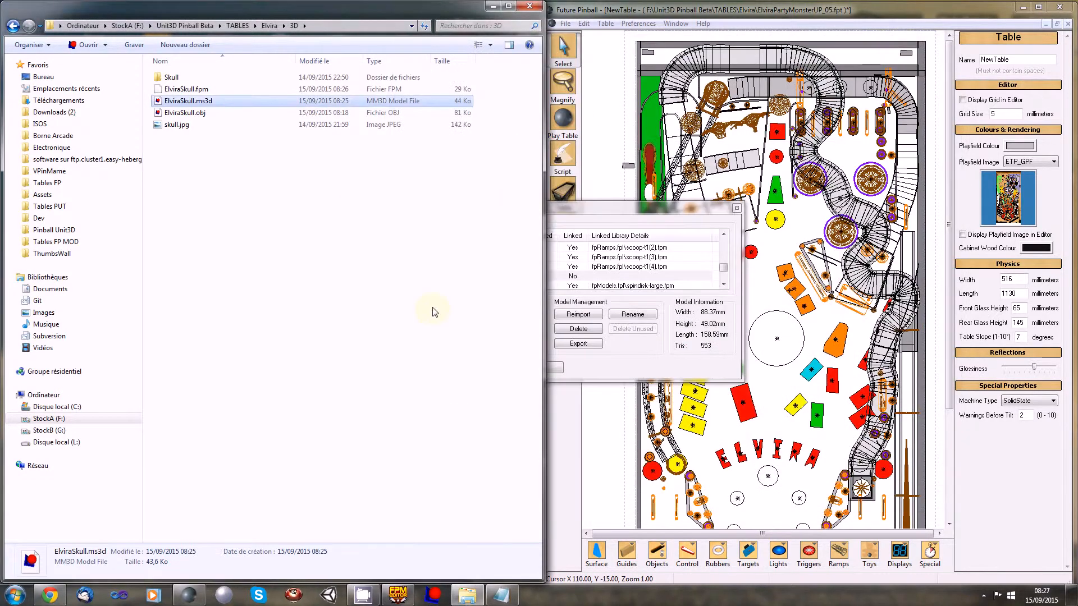
click(634, 216)
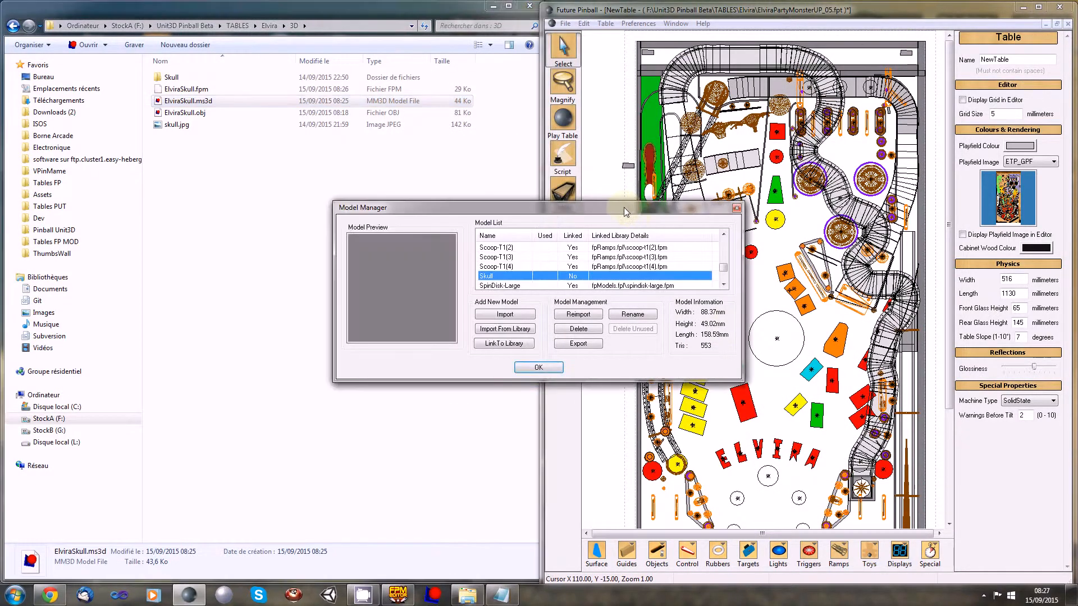
click(539, 368)
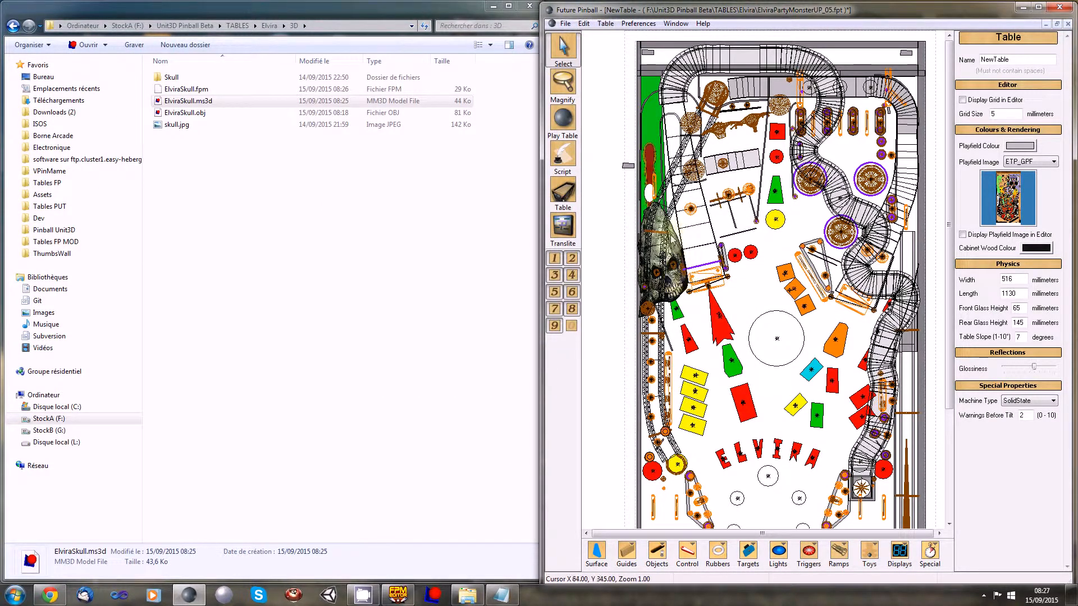
Set the top texture of the skull-shaped surface to <None> and deselect the surface
click(671, 248)
scroll(690, 337, up, 1)
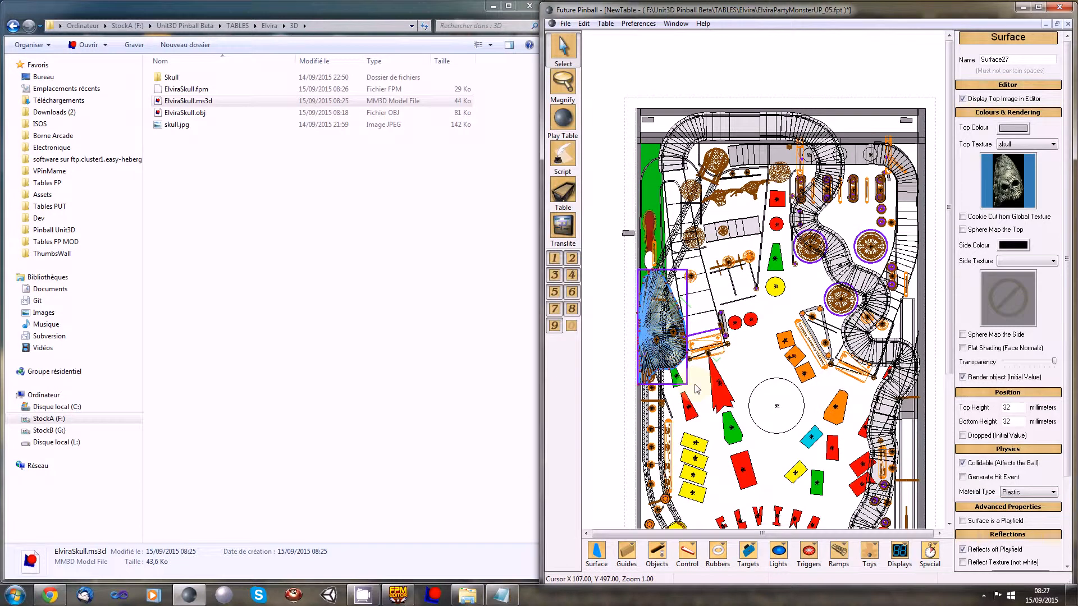
click(1021, 144)
drag(1054, 272, 1063, 157)
click(1038, 155)
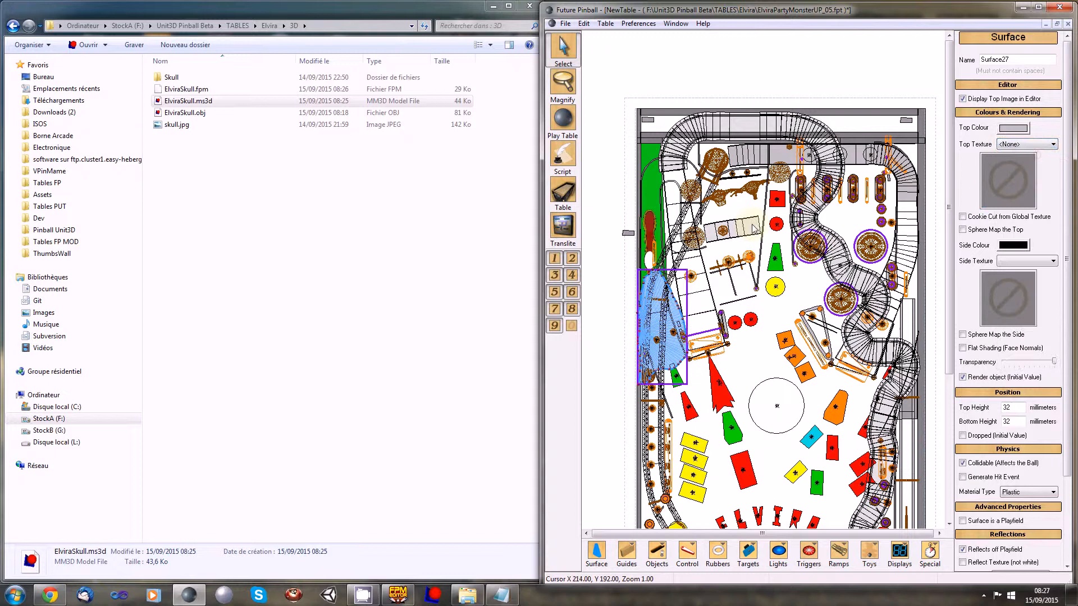
click(747, 348)
Find the existing skull texture in the table's Texture Manager and delete it
click(587, 24)
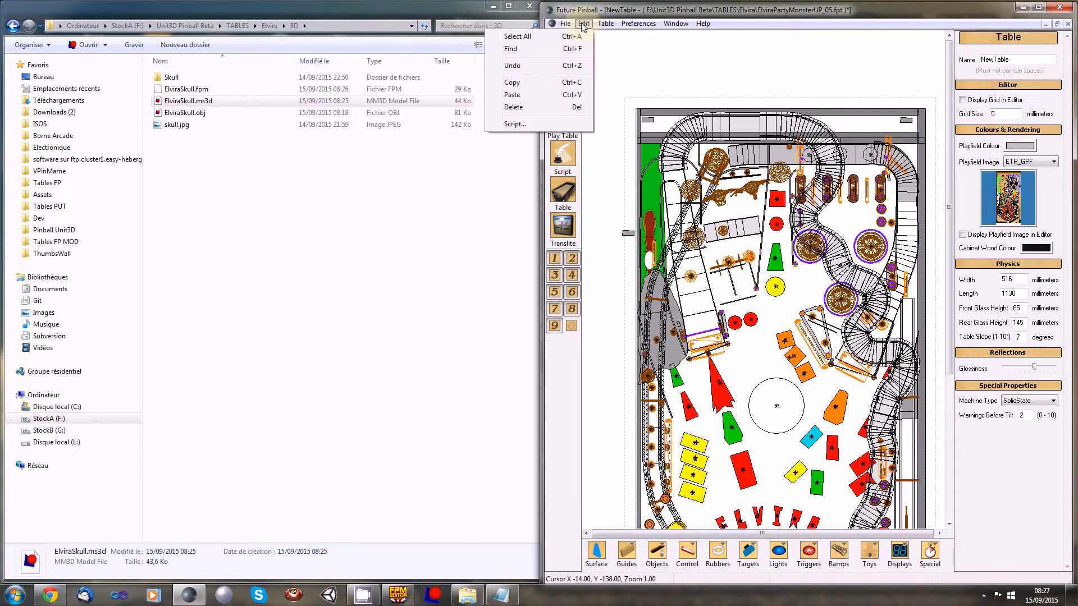
mouse_move(601, 23)
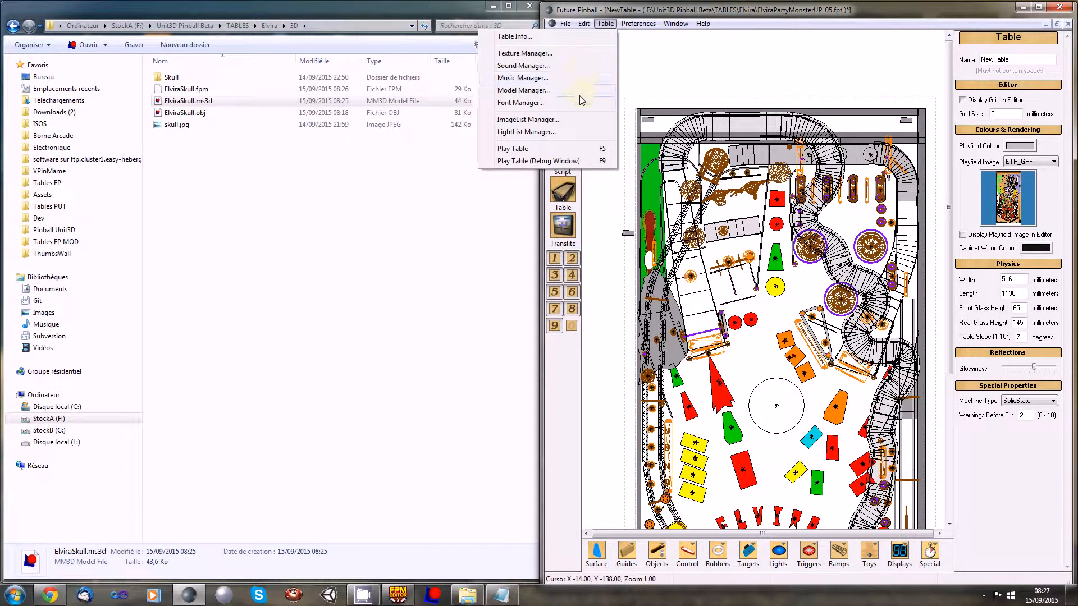
click(560, 55)
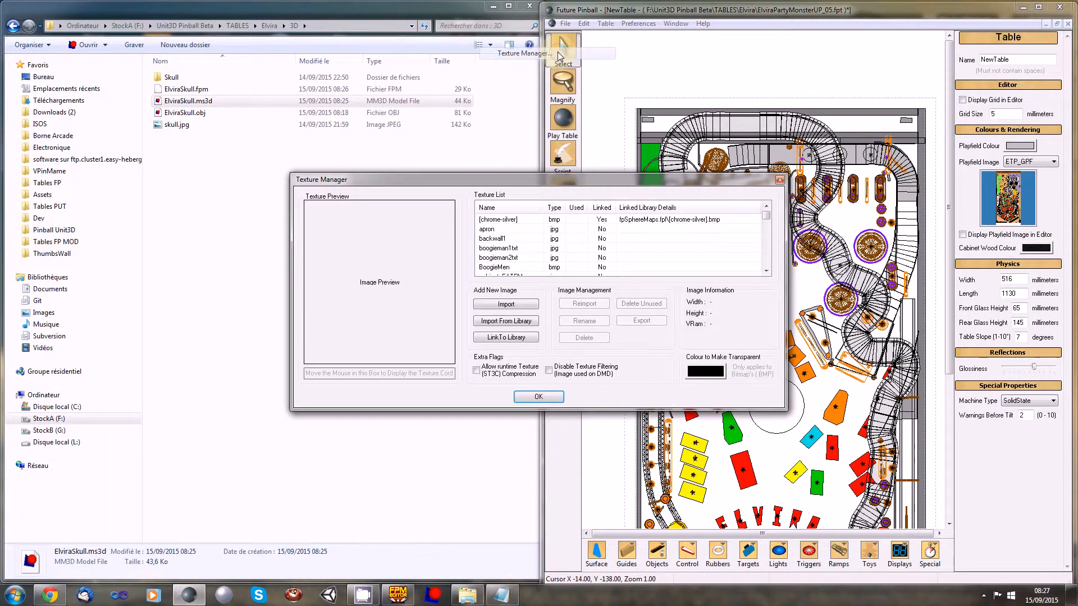
drag(773, 220, 775, 254)
click(486, 247)
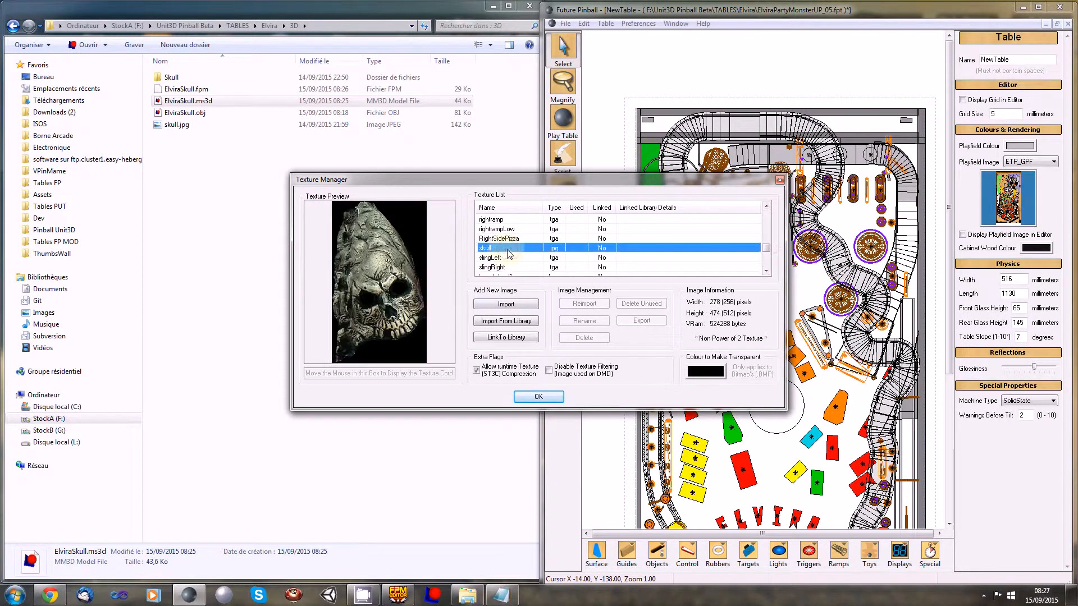
click(583, 338)
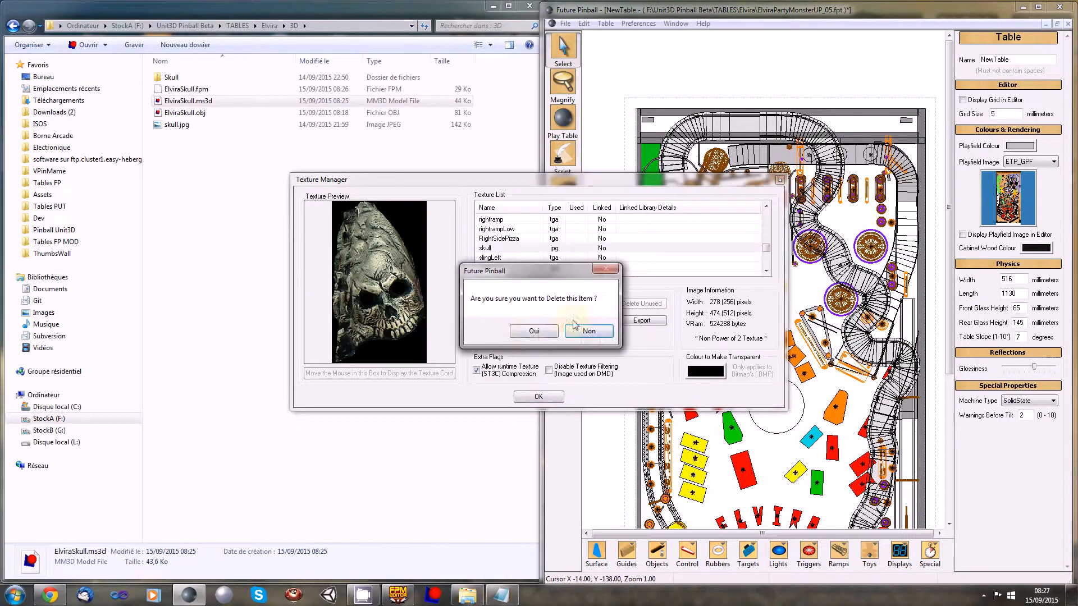
click(532, 332)
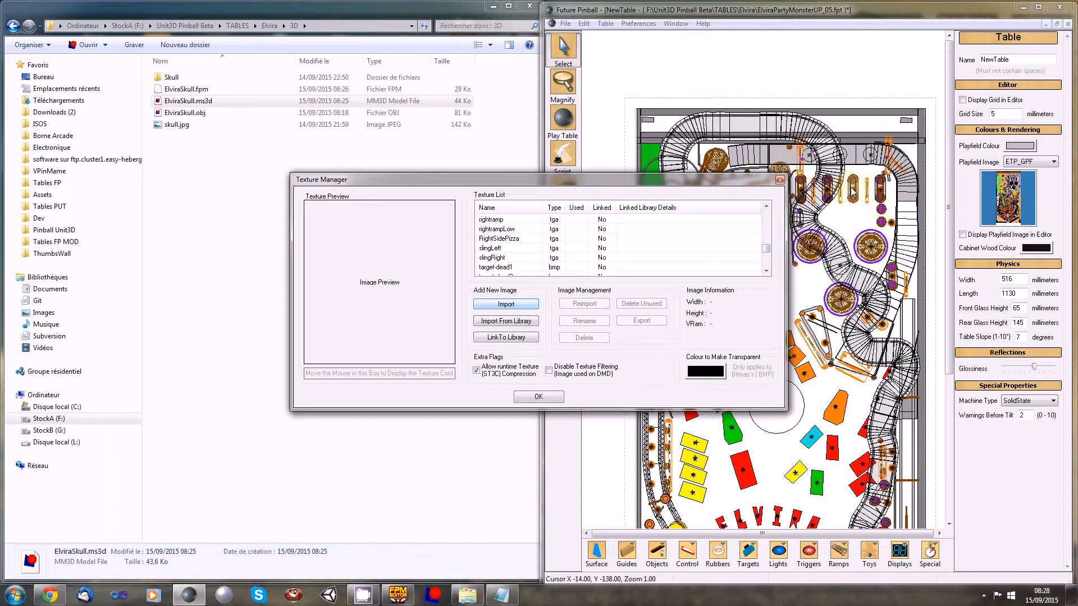
Import the new skull.jpg image as a table texture and close the Texture Manager
click(506, 304)
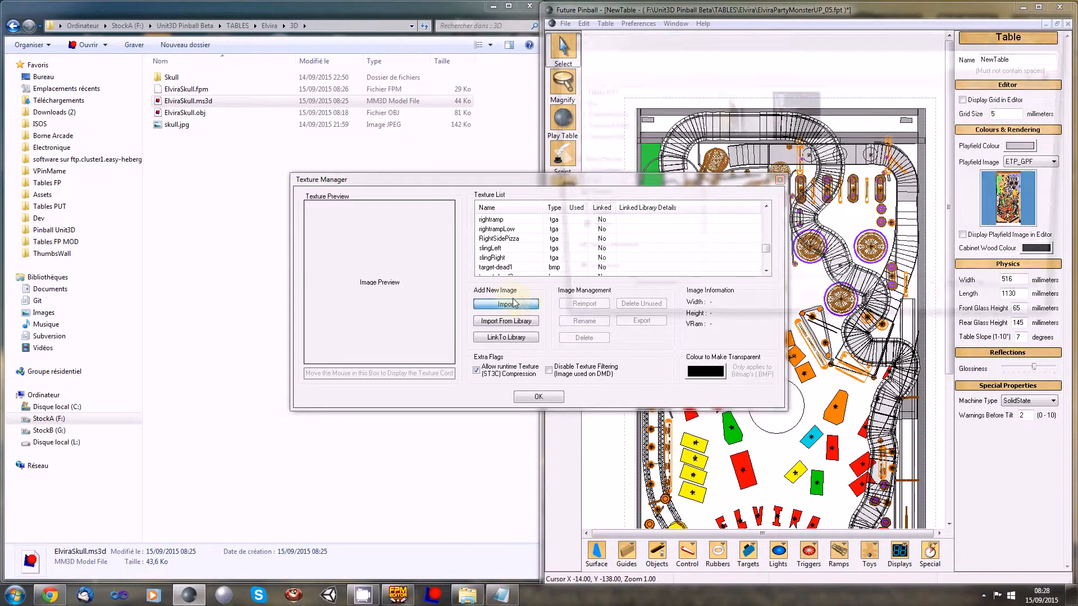
double_click(794, 110)
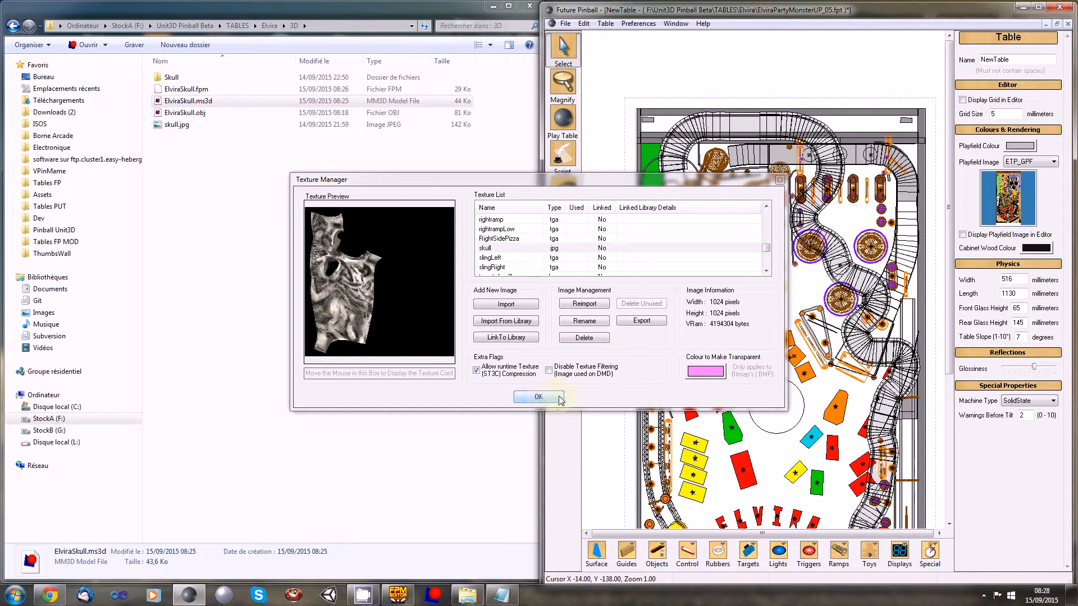
click(539, 397)
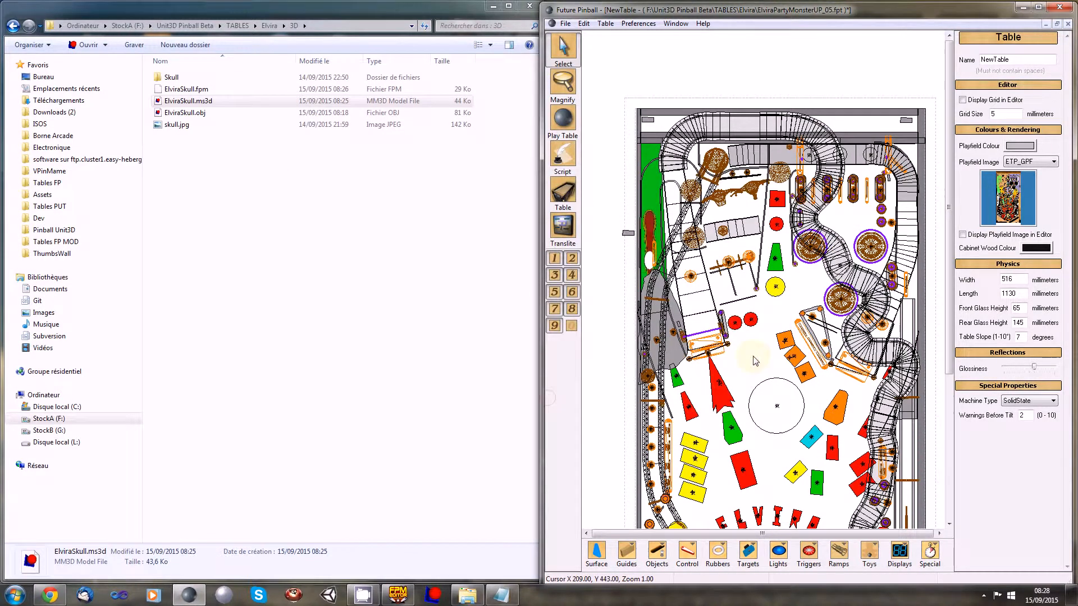
Create an ornament on the playfield above the large central circle, at about X 200, Y 463 mm
scroll(803, 283, down, 3)
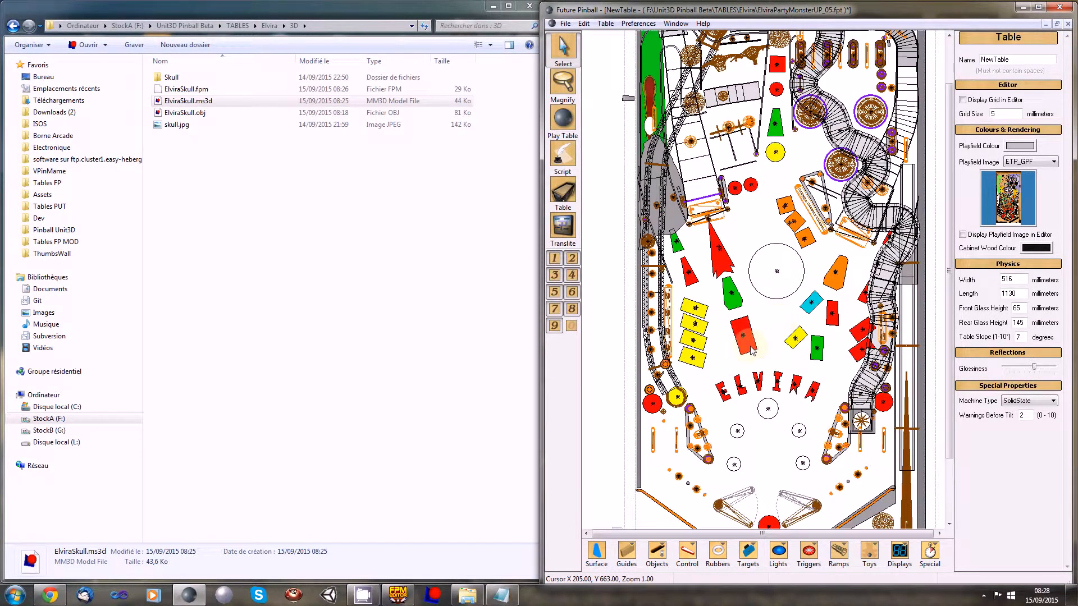
click(657, 553)
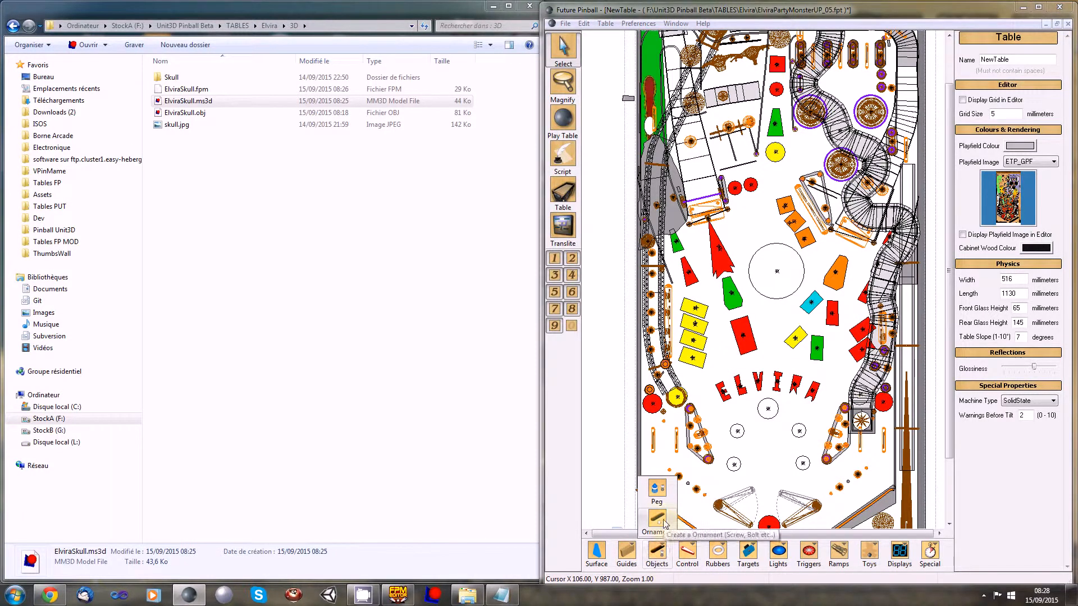
click(657, 522)
click(739, 220)
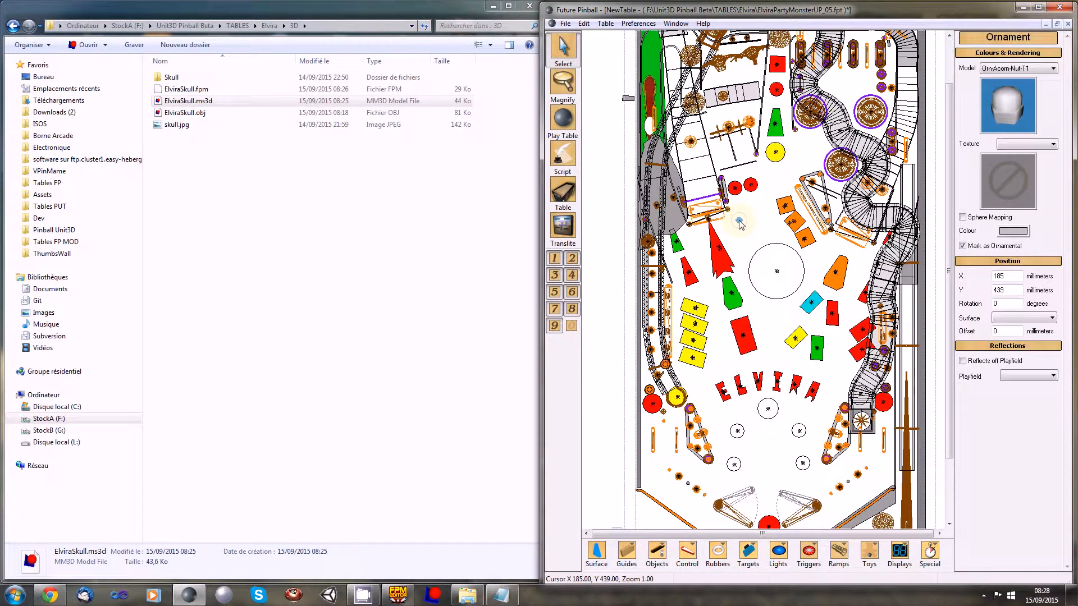
drag(740, 224, 726, 235)
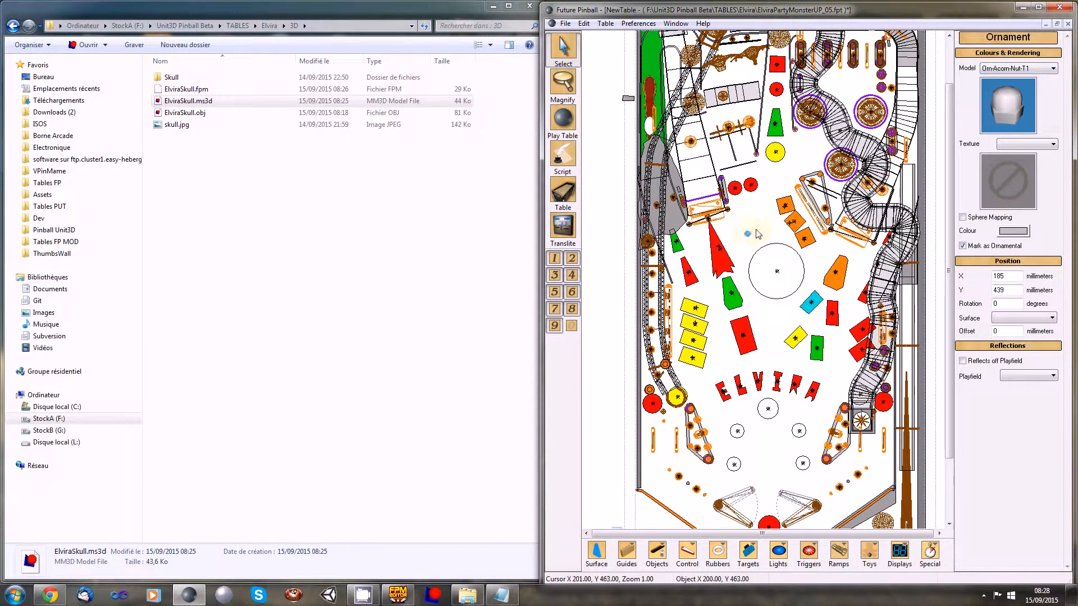
Assign the imported Skull model to the new ornament
click(1053, 68)
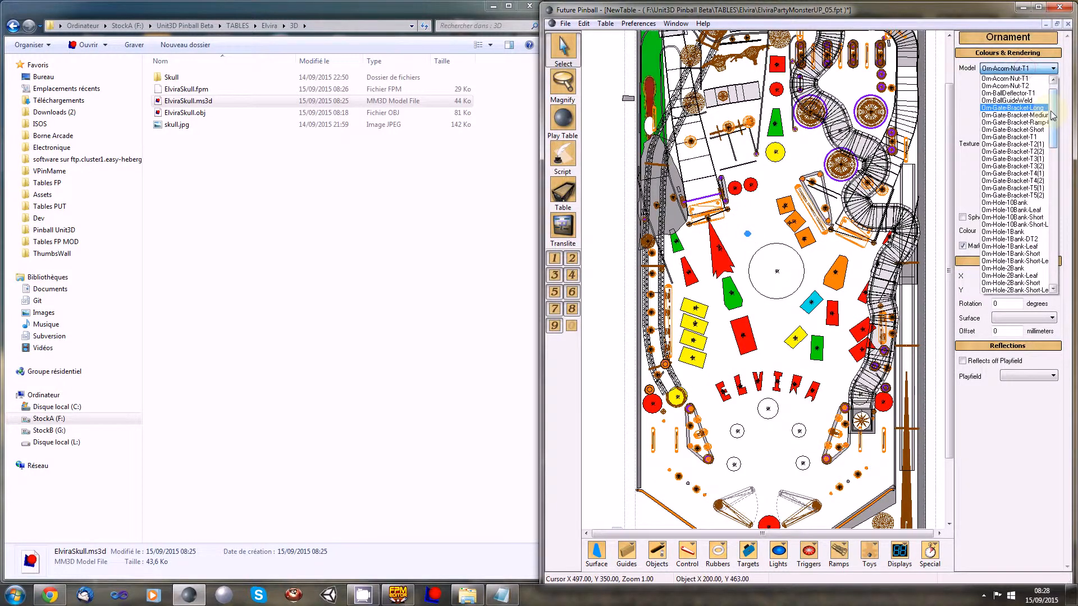
drag(1052, 115, 1052, 278)
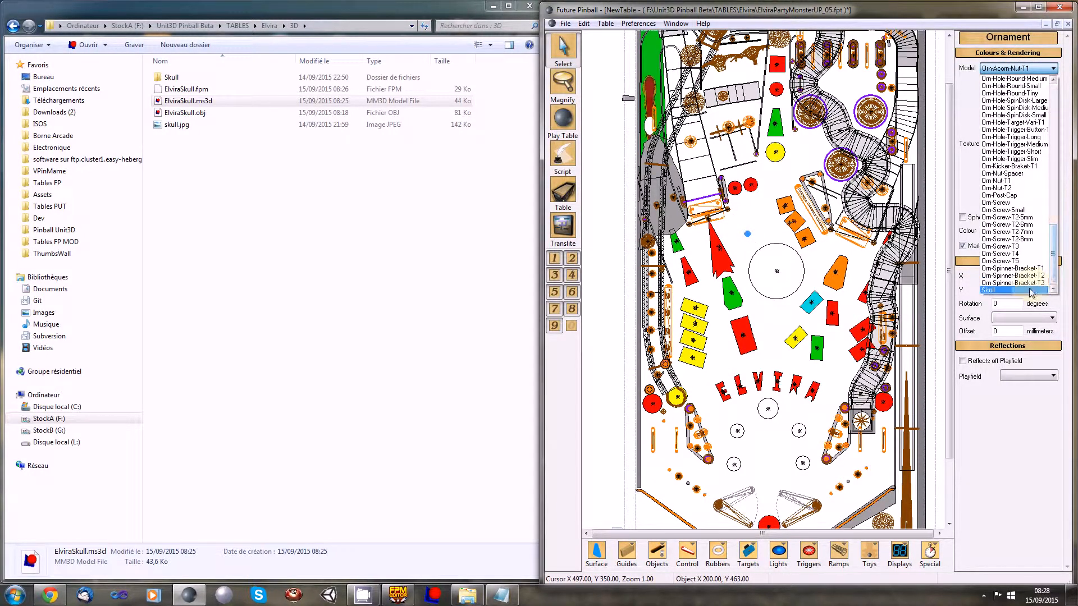
click(1032, 291)
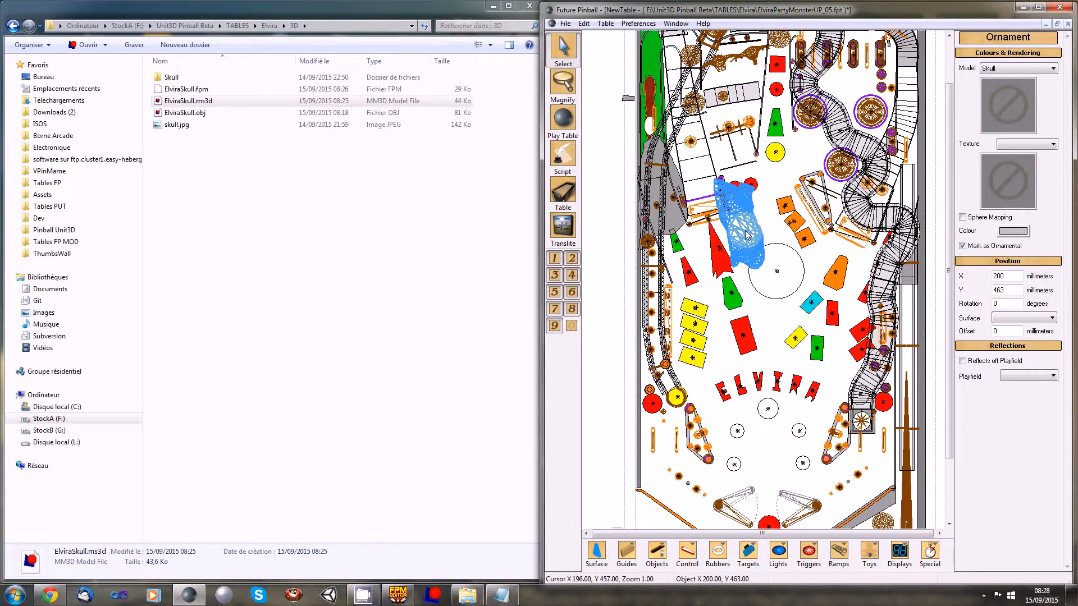
Move the Skull ornament over the skull-shaped surface beside the wire ramps, at about X 63, Y 401 mm
drag(736, 229, 668, 200)
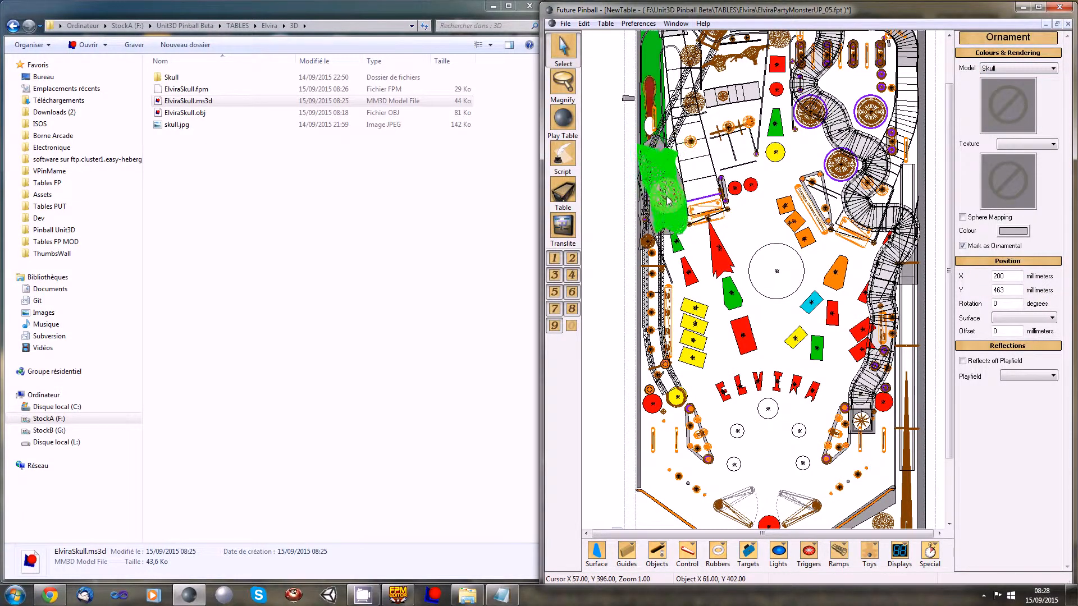
scroll(666, 196, up, 3)
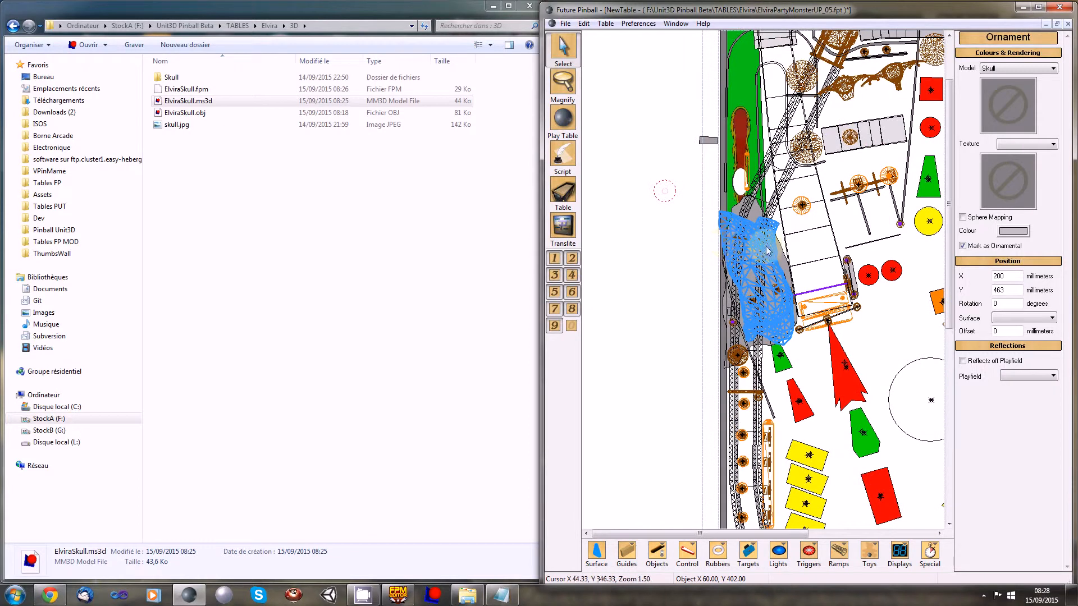
mouse_move(745, 268)
mouse_down()
mouse_move(736, 285)
mouse_move(738, 269)
mouse_up()
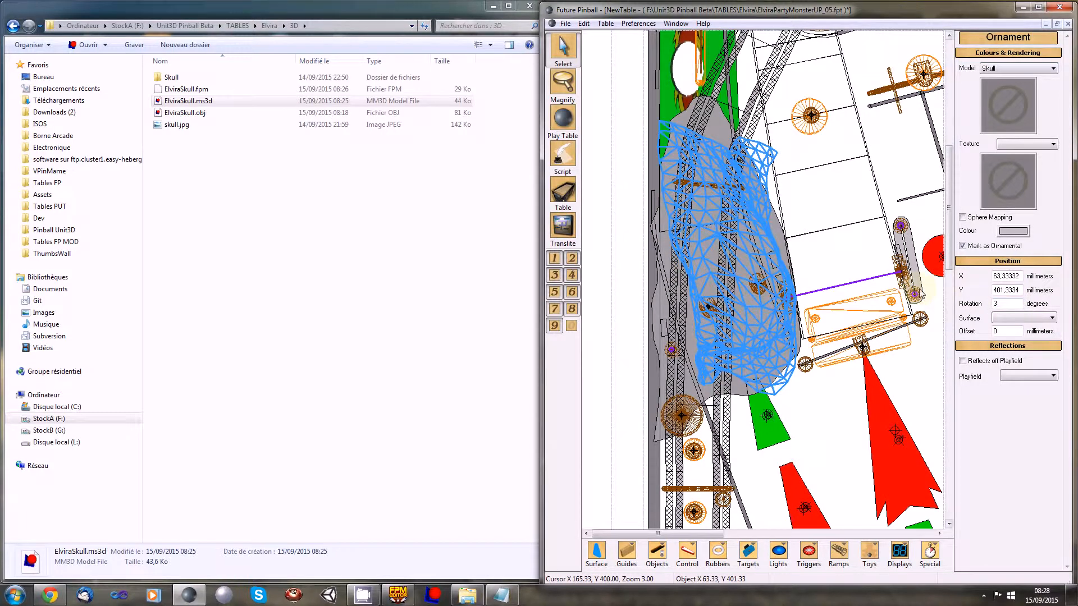
Set the Skull ornament's rotation to 5 degrees, reposition it at about X 57, Y 405 mm, and deselect it
text(5)
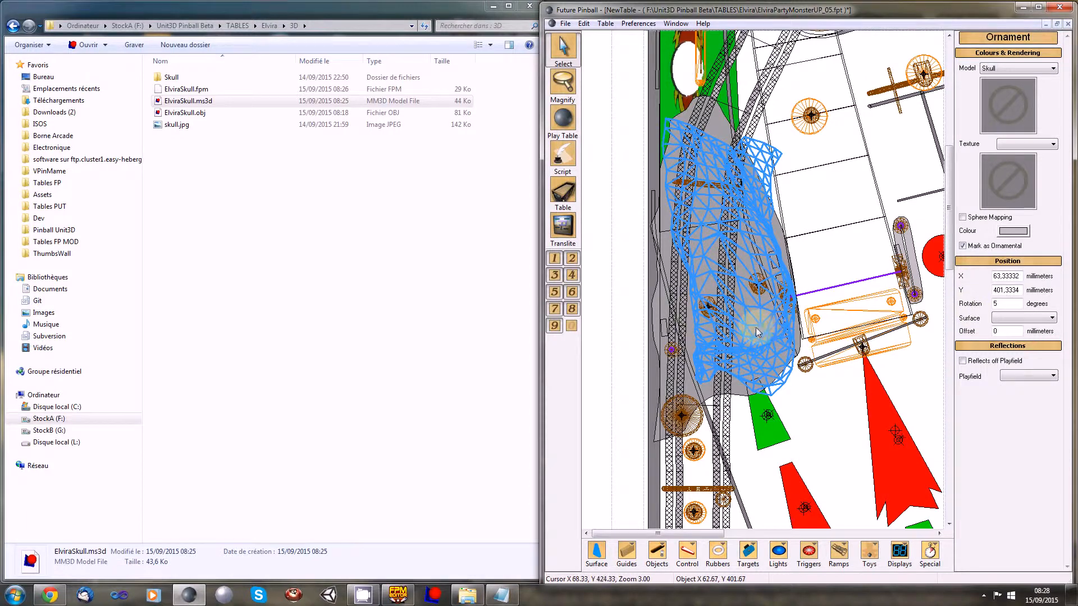
drag(760, 327, 750, 329)
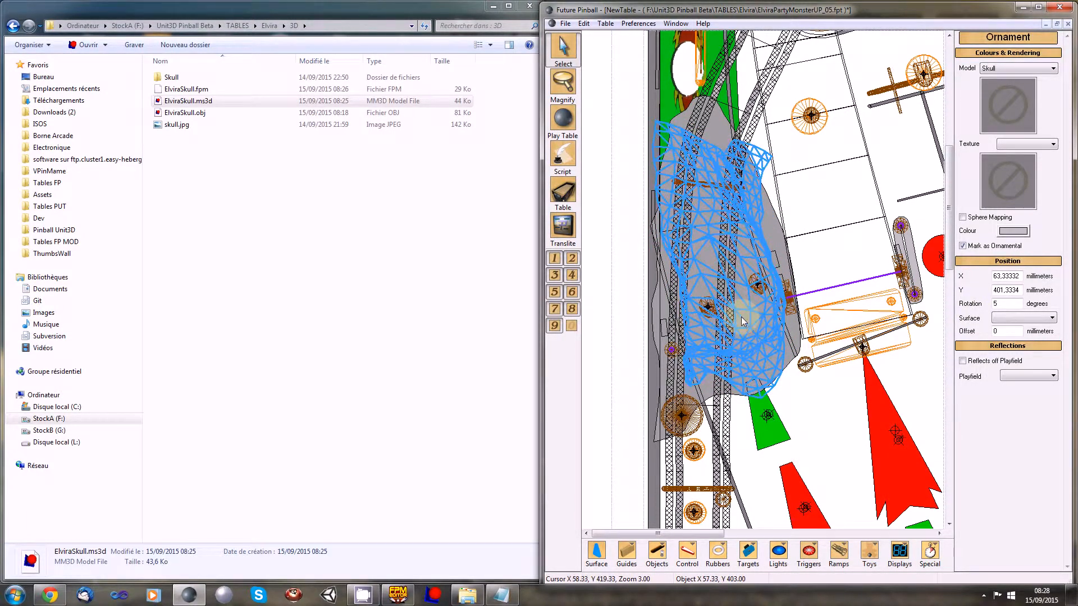
click(735, 340)
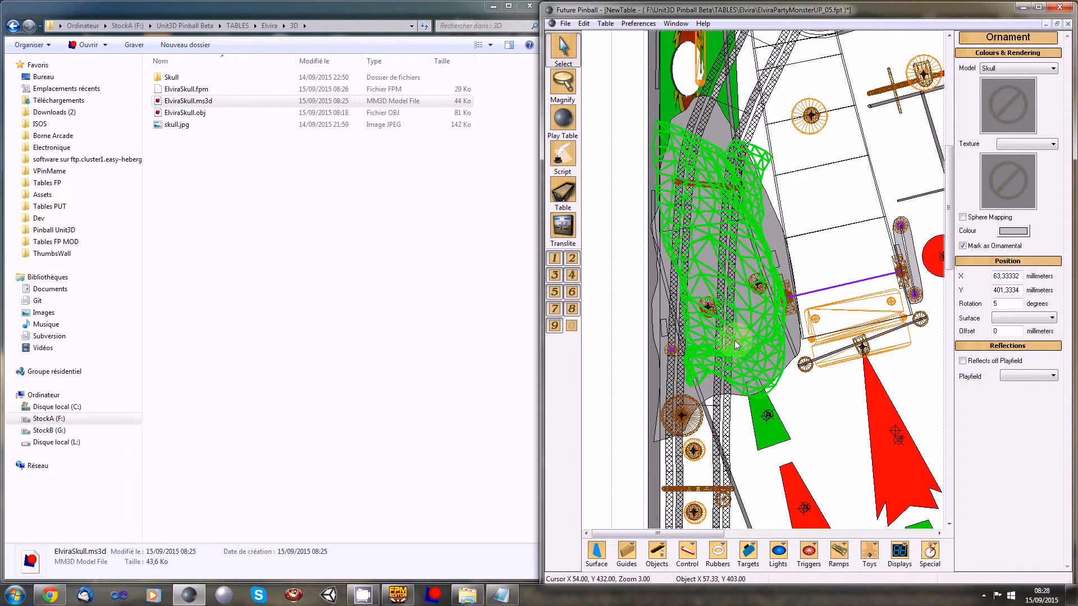
drag(737, 345, 750, 355)
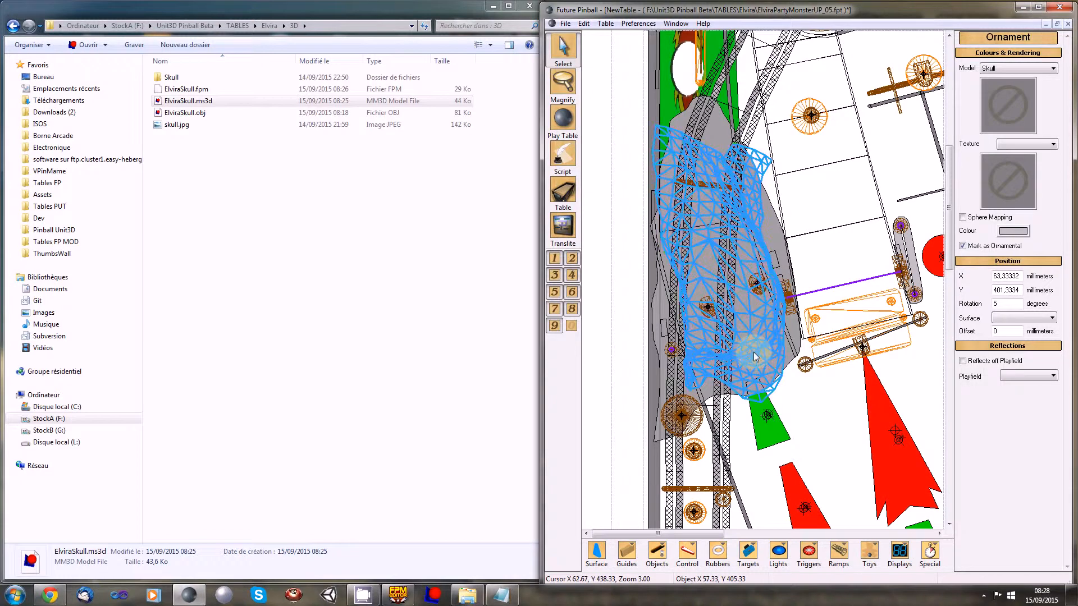
click(835, 397)
Run the table to examine the skull's placement in 3D, then return to the editor
scroll(820, 410, down, 2)
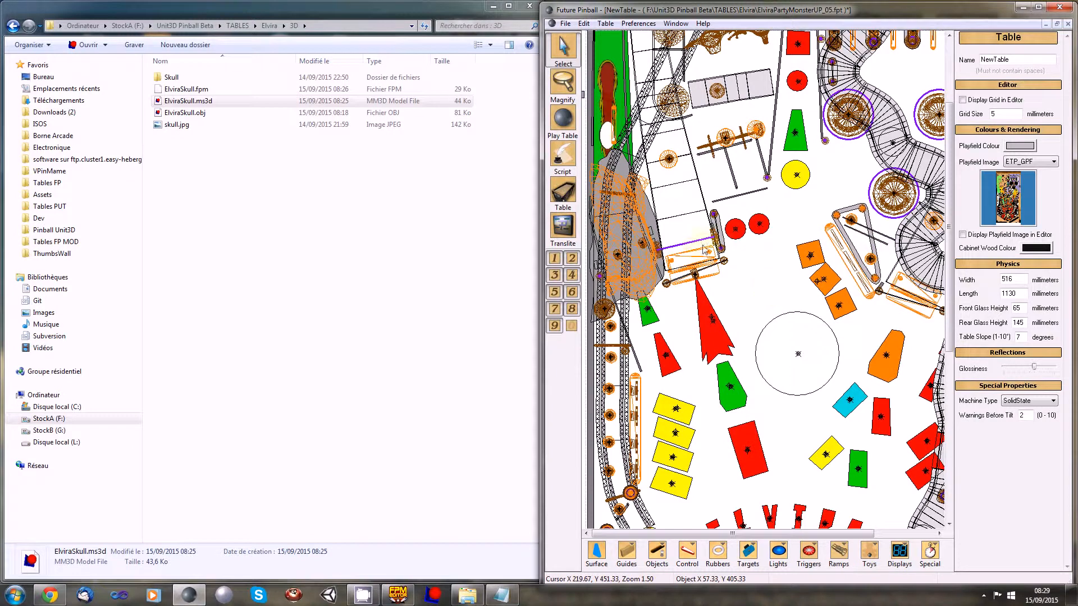
click(563, 120)
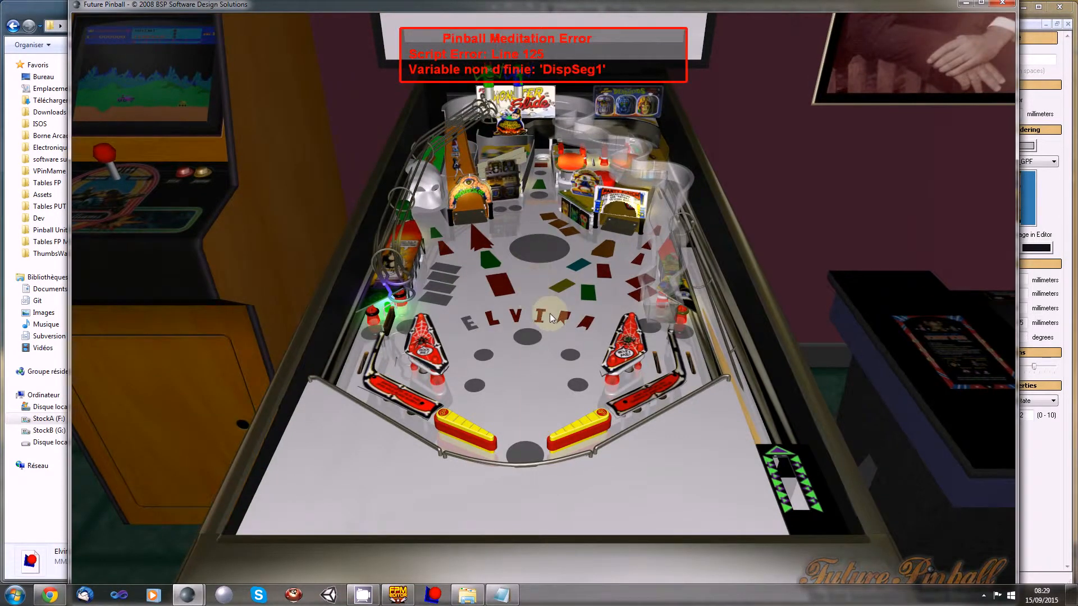
drag(558, 303, 473, 295)
key(Escape)
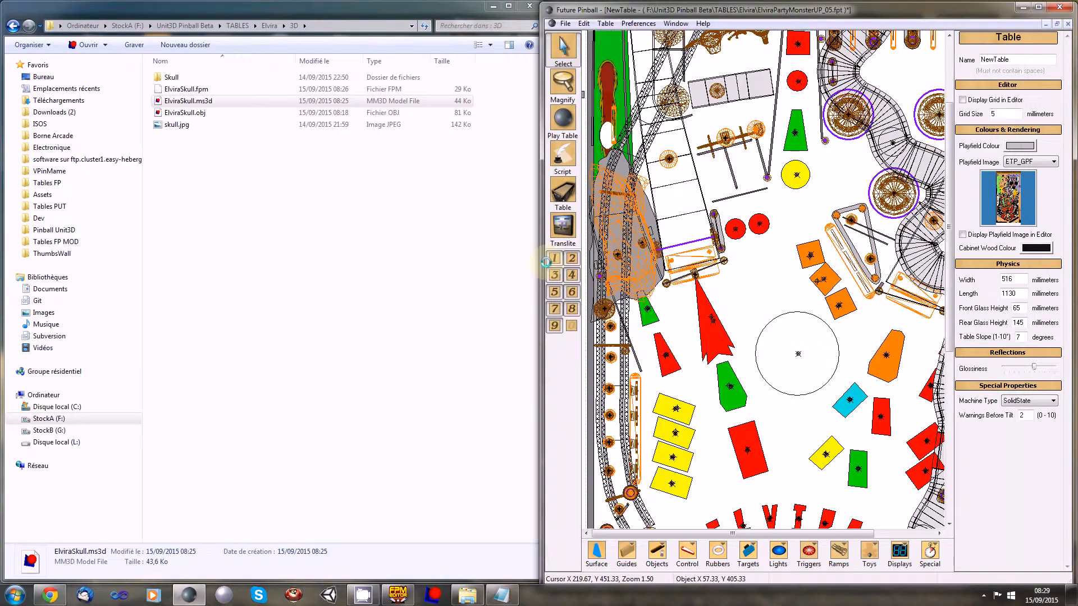
Move the Skull ornament to about X 58, Y 413 mm and apply the skull texture to it
click(606, 245)
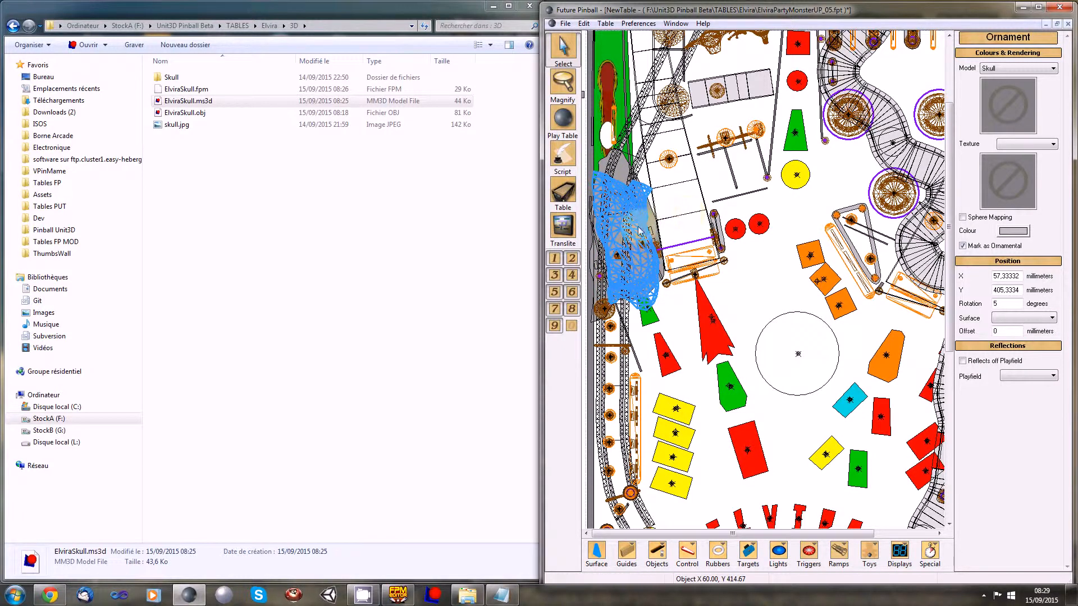
drag(640, 228, 637, 228)
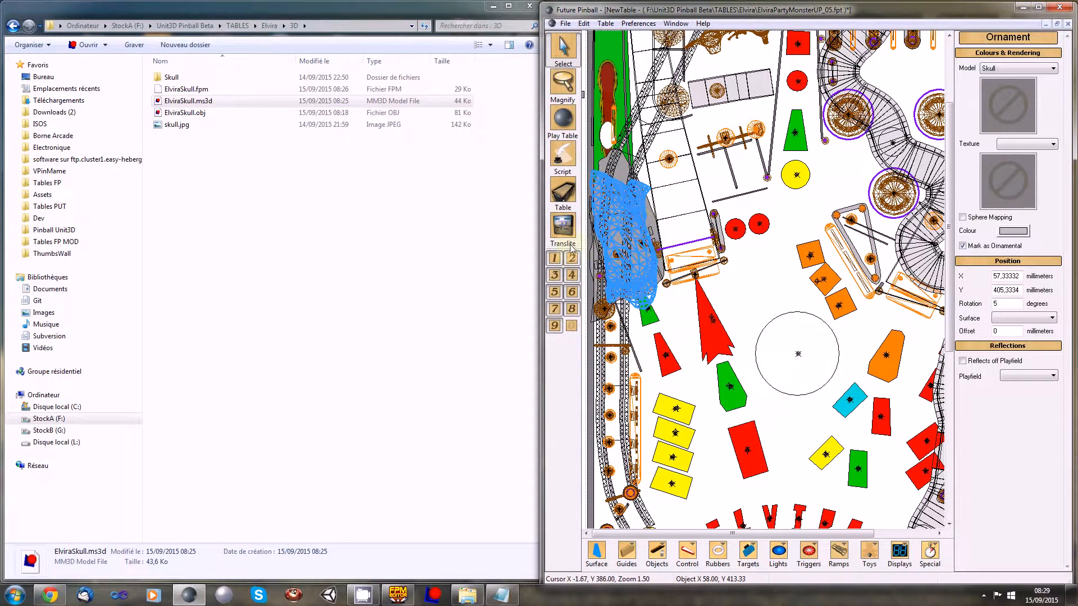
click(1027, 144)
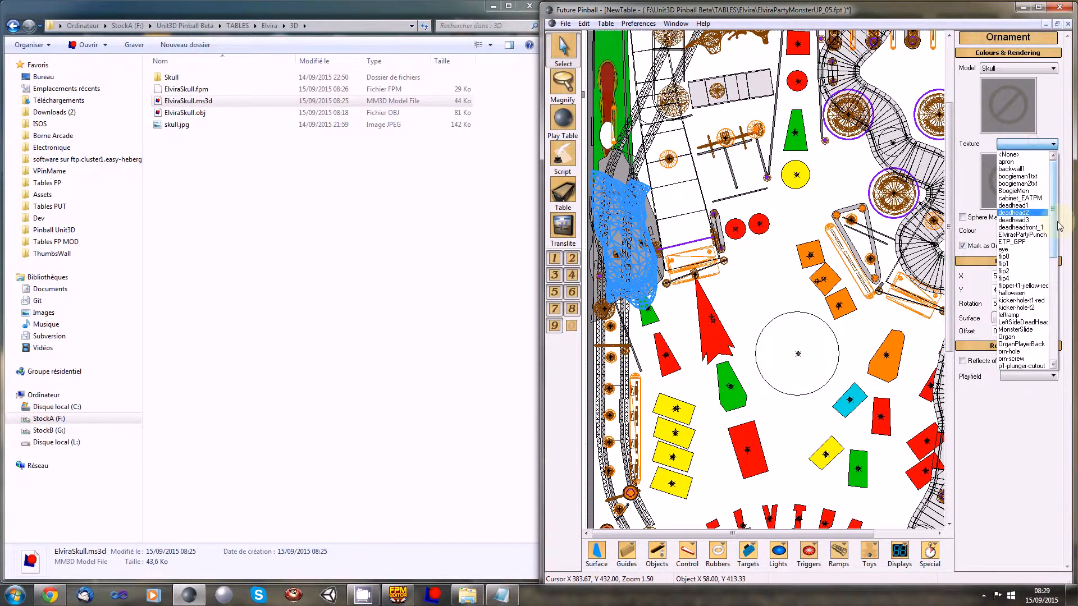
drag(1059, 224, 1056, 324)
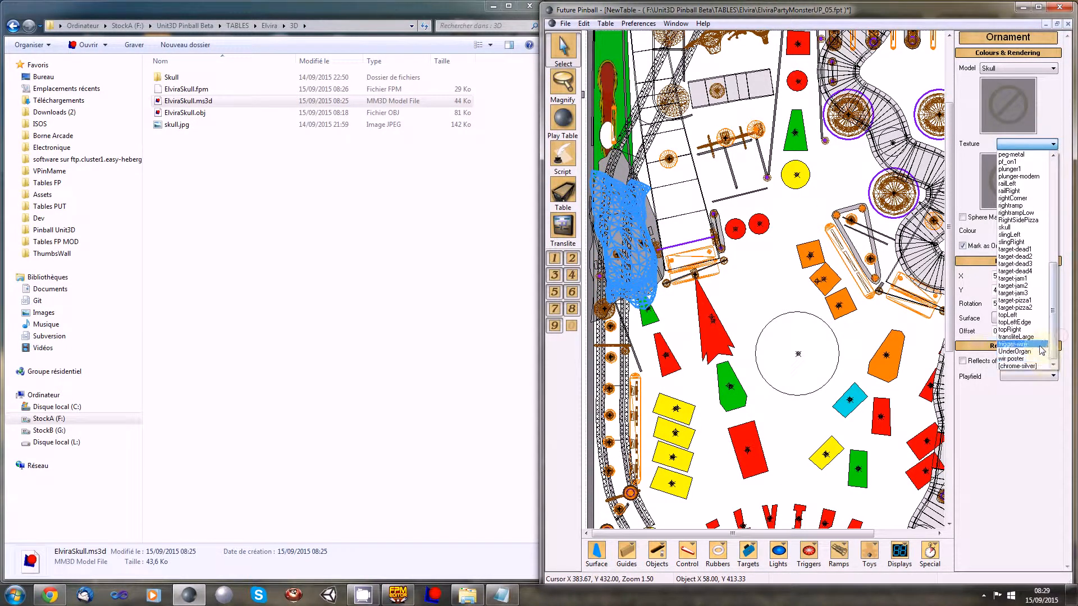
click(1032, 227)
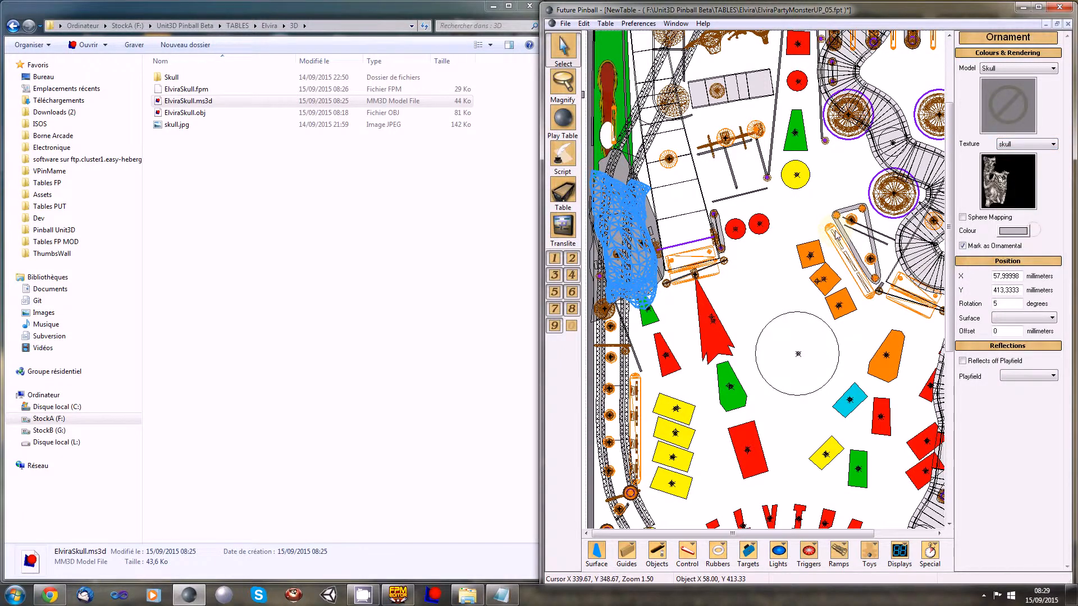
click(752, 286)
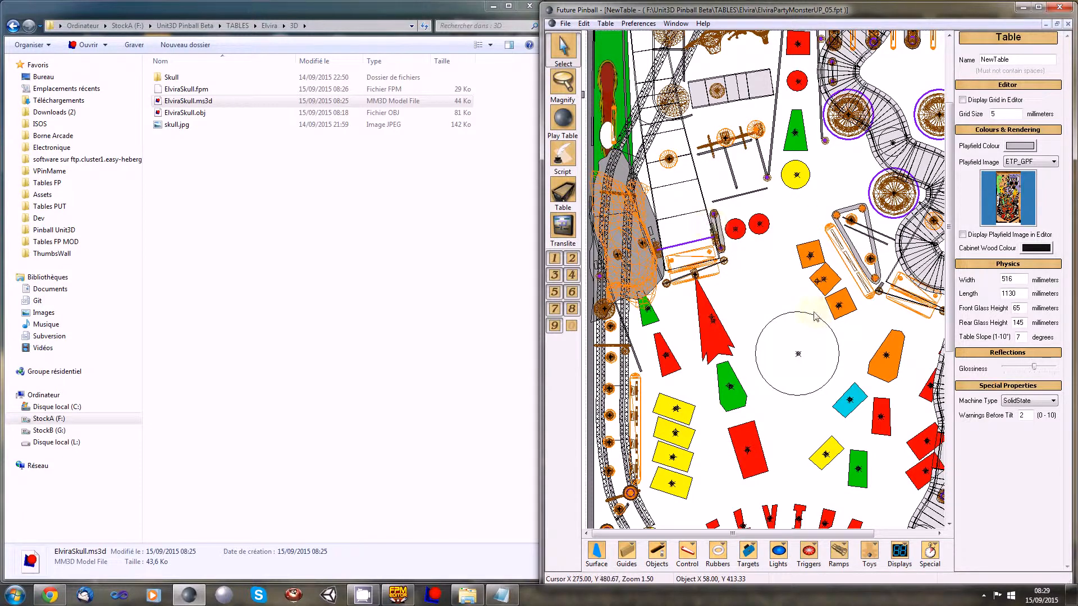
Run the table to inspect the textured skull up close, then return to the editor
key(F5)
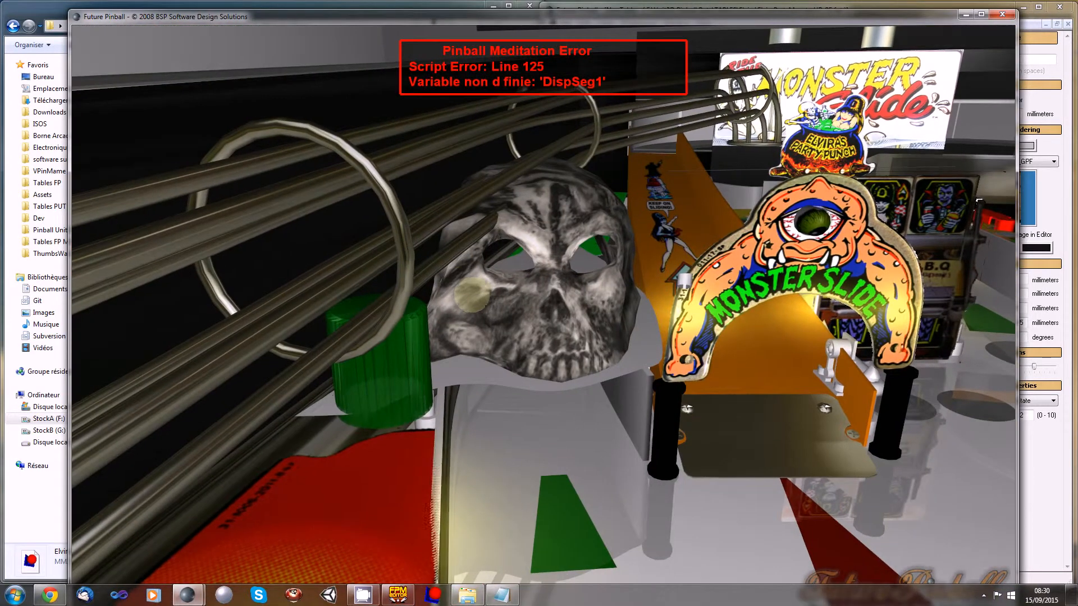
key(Escape)
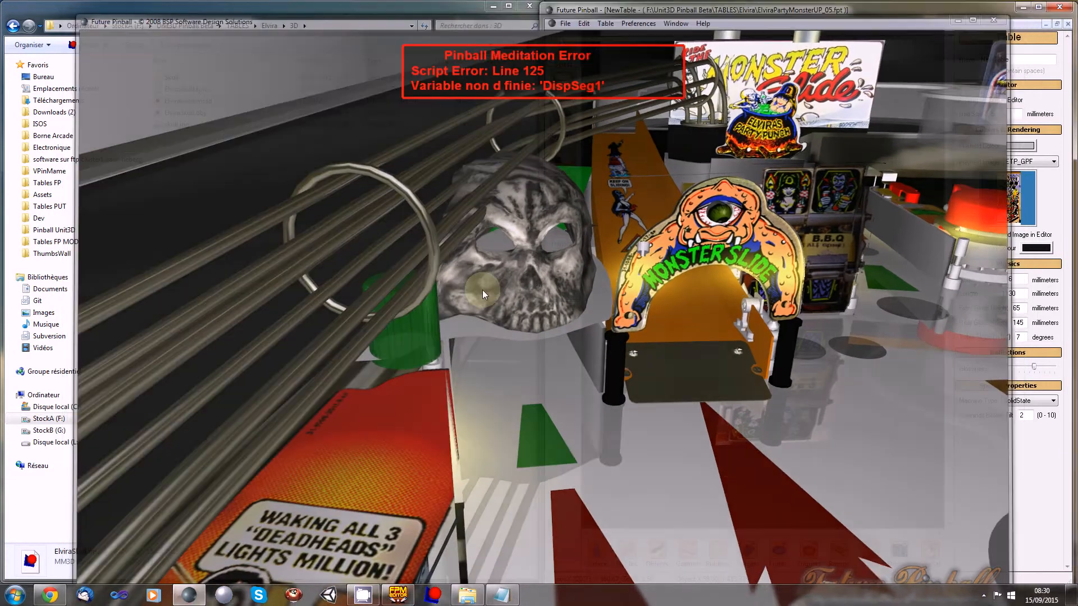
Move the Skull ornament to about X 62, Y 415 mm and deselect it
click(643, 279)
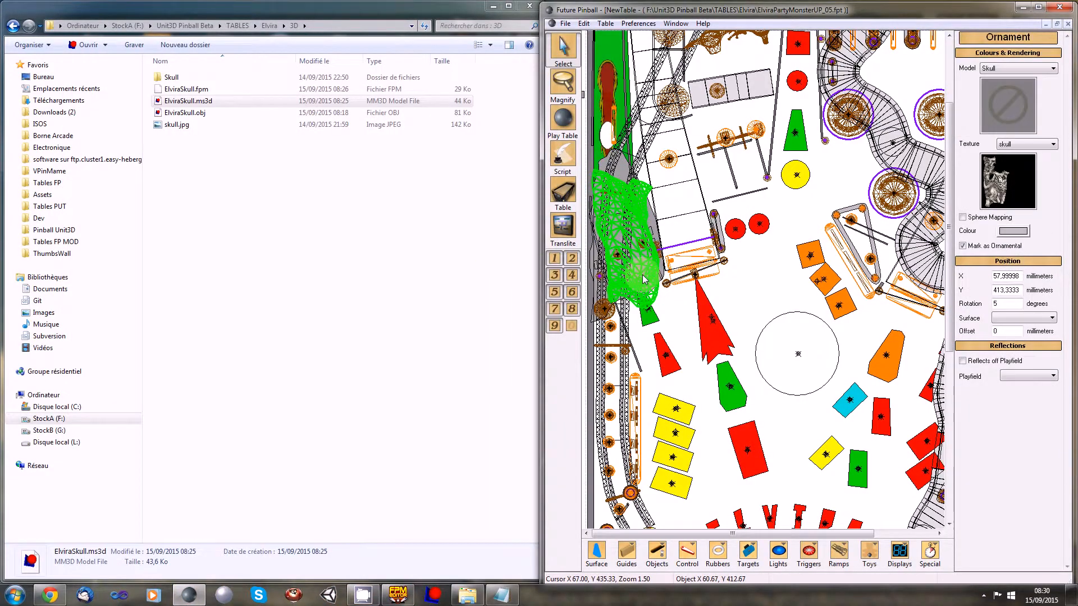
click(754, 285)
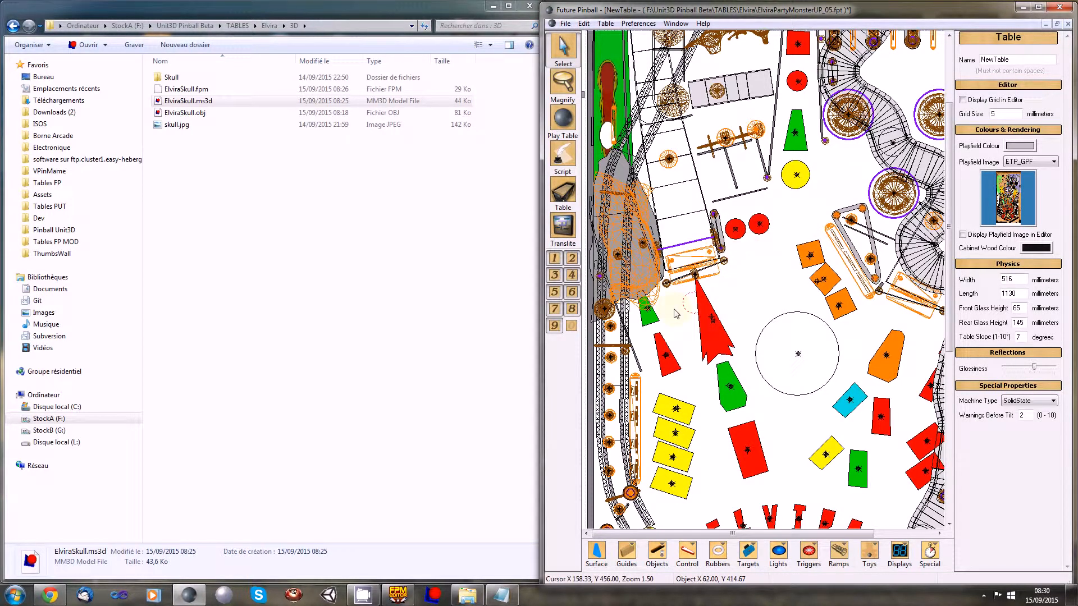
Select the grey surface beneath the skull, maximize the editor window, and hide layer 1 to isolate the surface's shape points
scroll(677, 315, up, 2)
scroll(753, 278, up, 2)
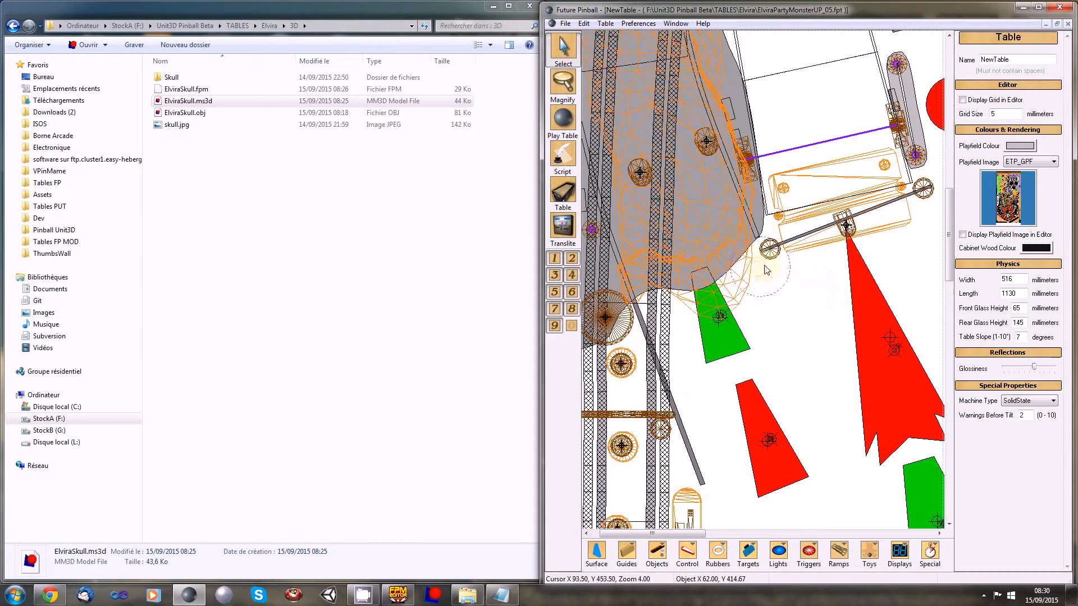
scroll(818, 293, down, 1)
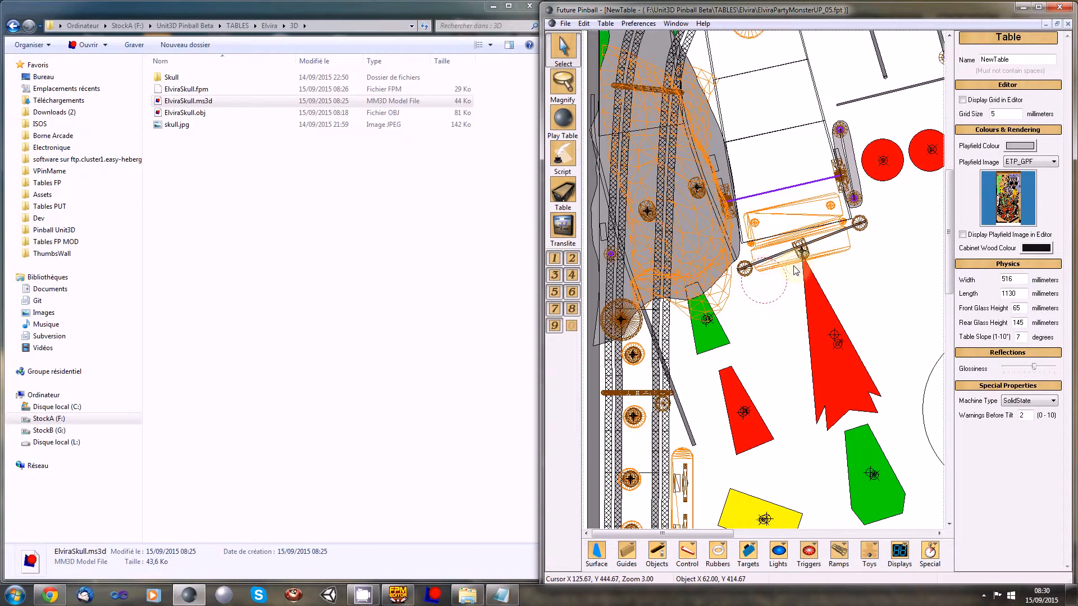
click(715, 136)
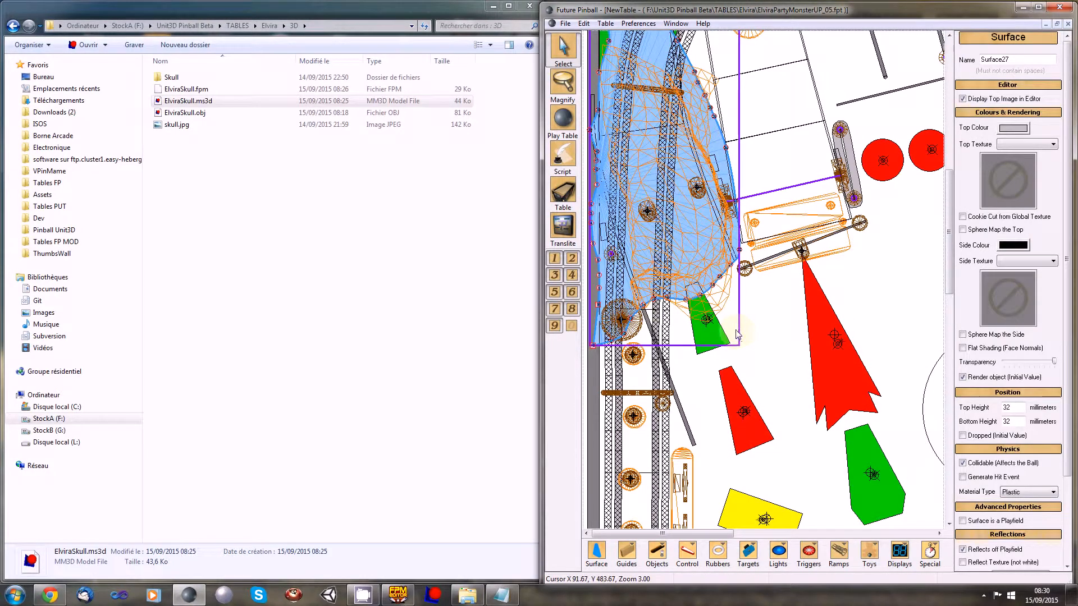
scroll(780, 297, down, 1)
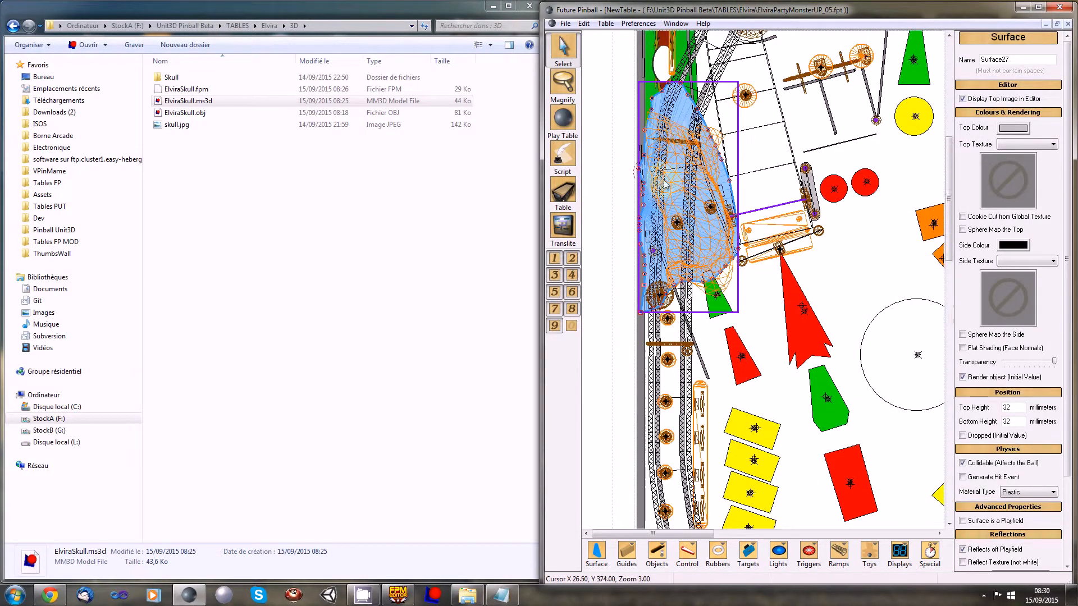
scroll(661, 184, up, 1)
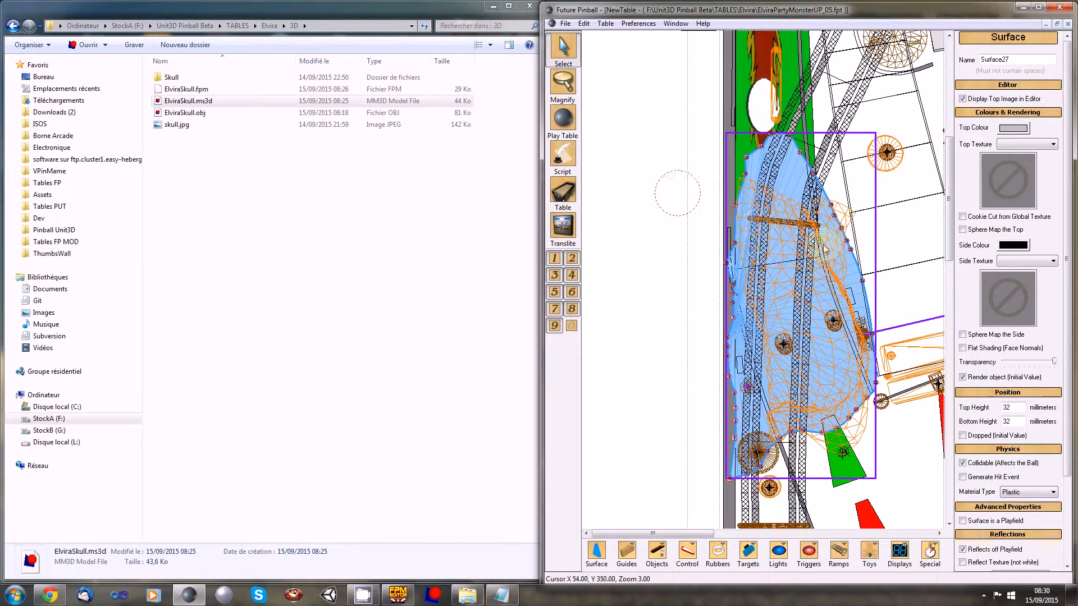
click(1040, 7)
scroll(477, 262, up, 1)
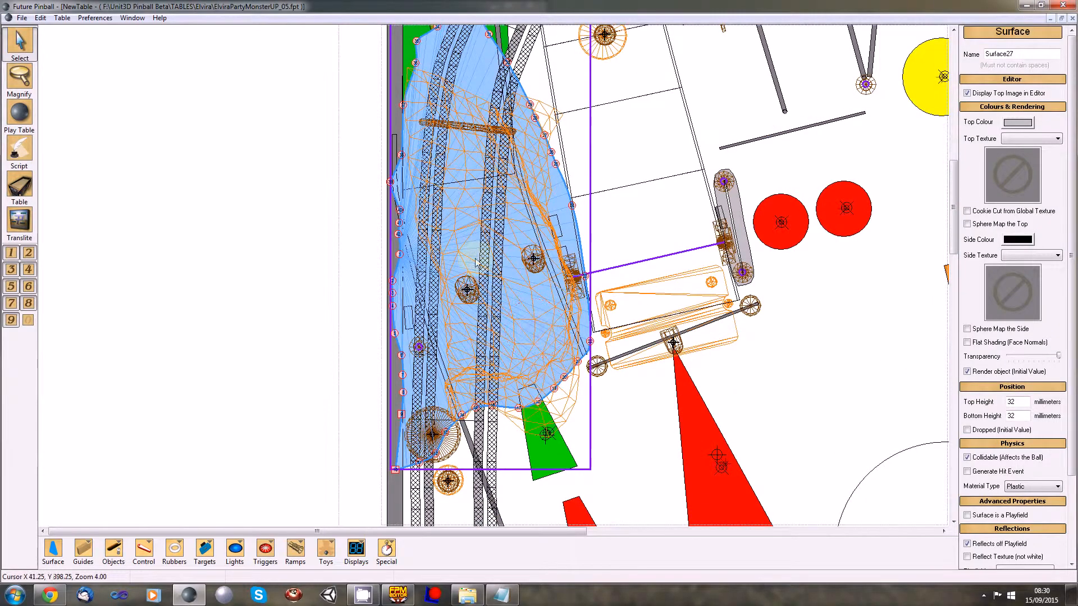
scroll(475, 260, up, 2)
scroll(476, 259, down, 2)
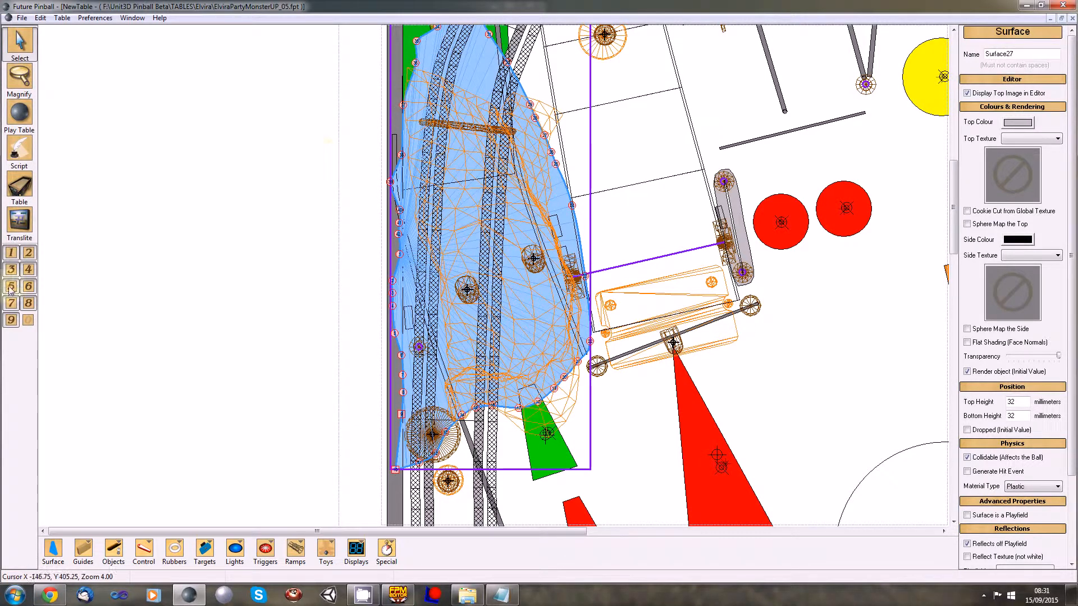
click(11, 252)
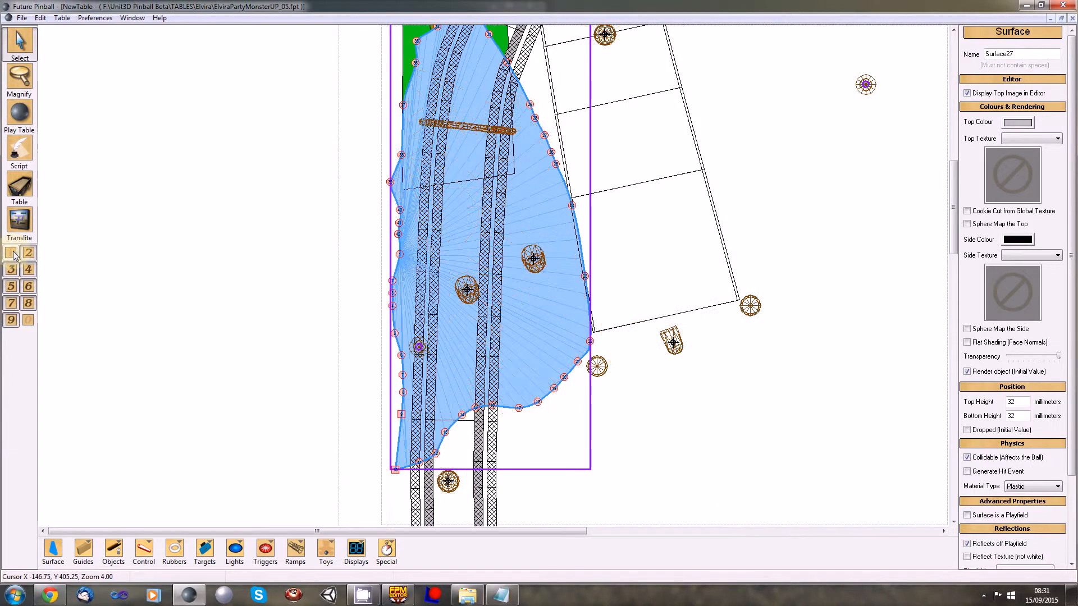
Delete the row of smooth shape points along the grey surface's outer edge beside the cabinet wall
click(391, 182)
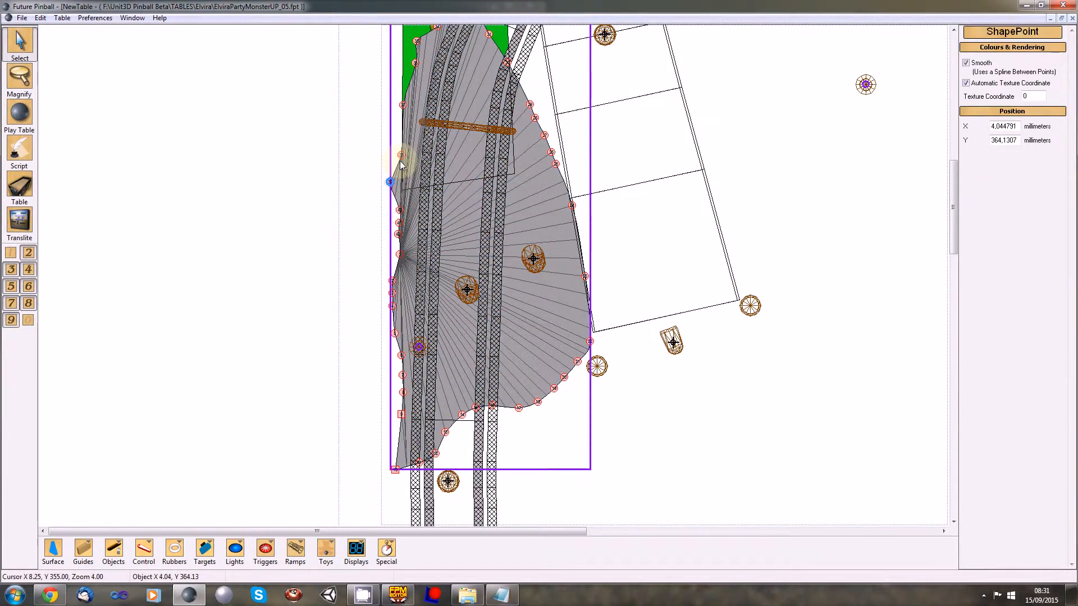
shift+click(401, 158)
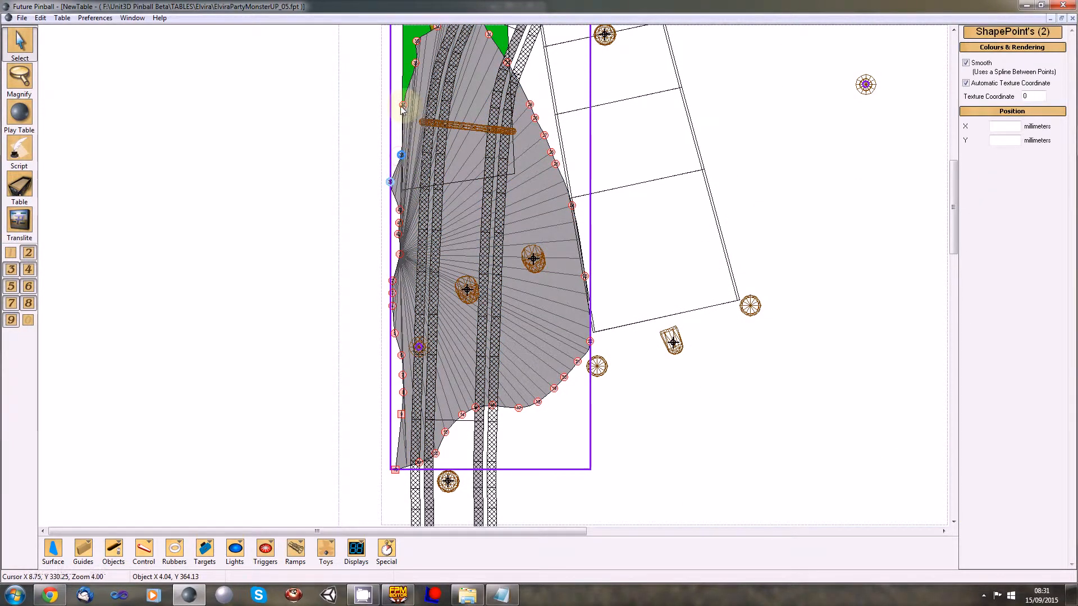
shift+click(403, 105)
shift+click(399, 210)
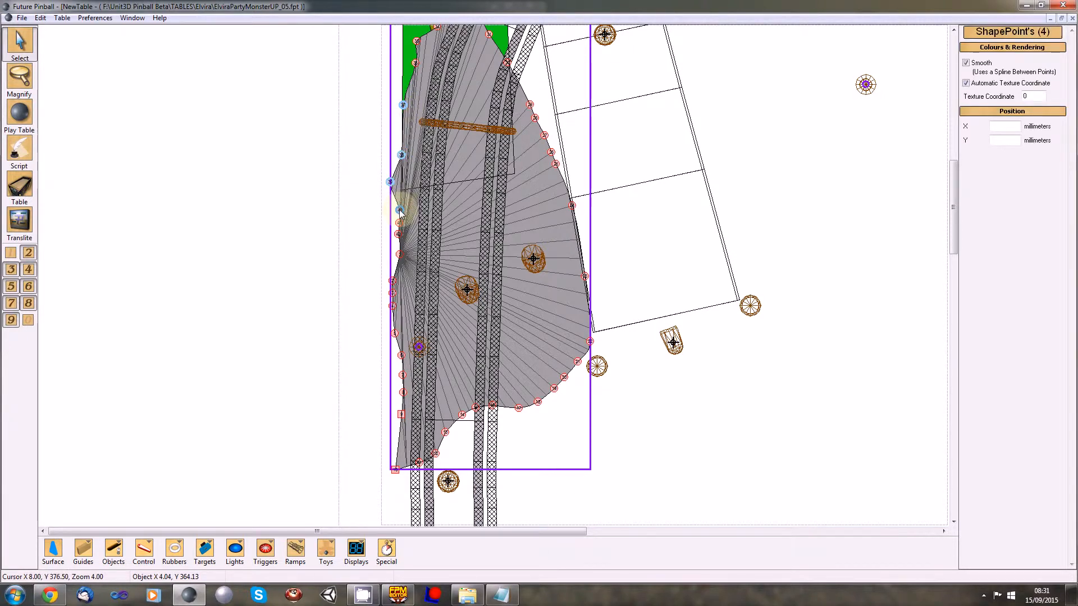
shift+click(398, 222)
shift+click(398, 234)
shift+click(400, 255)
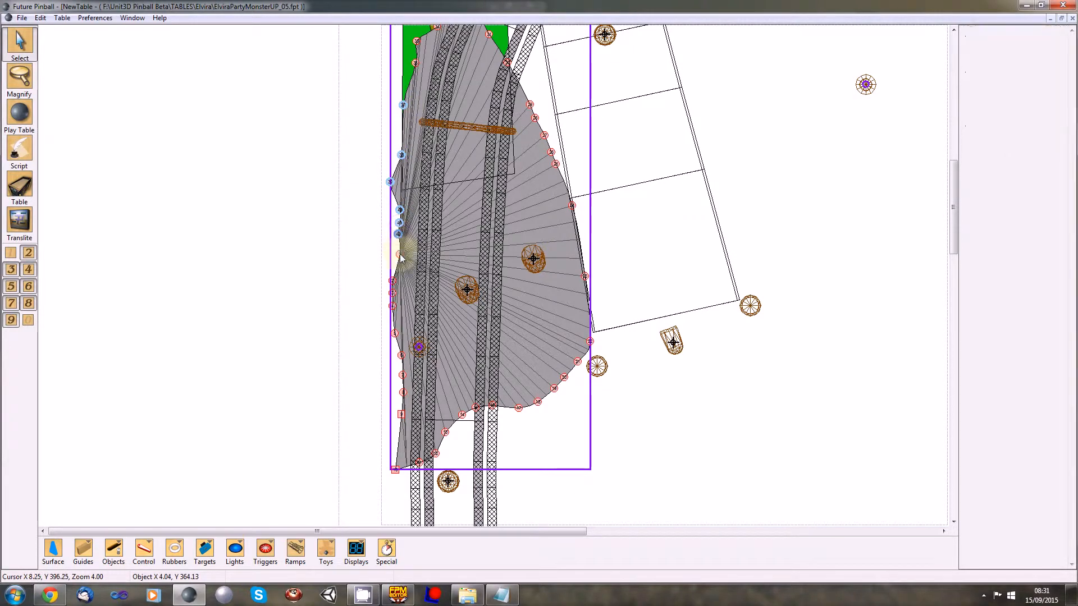
shift+click(391, 281)
shift+click(392, 292)
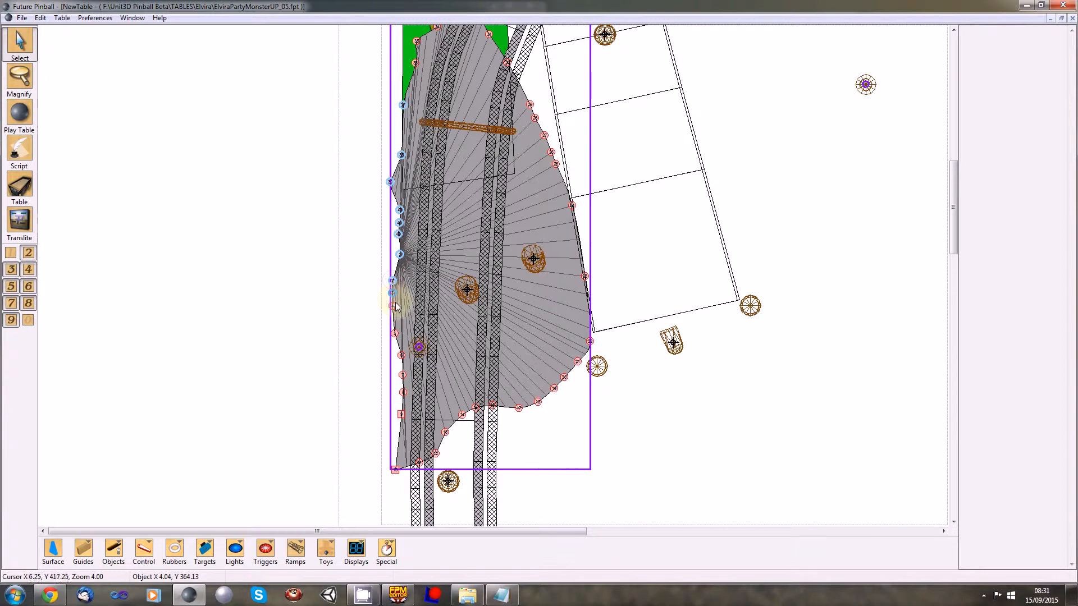
shift+click(392, 307)
shift+click(395, 334)
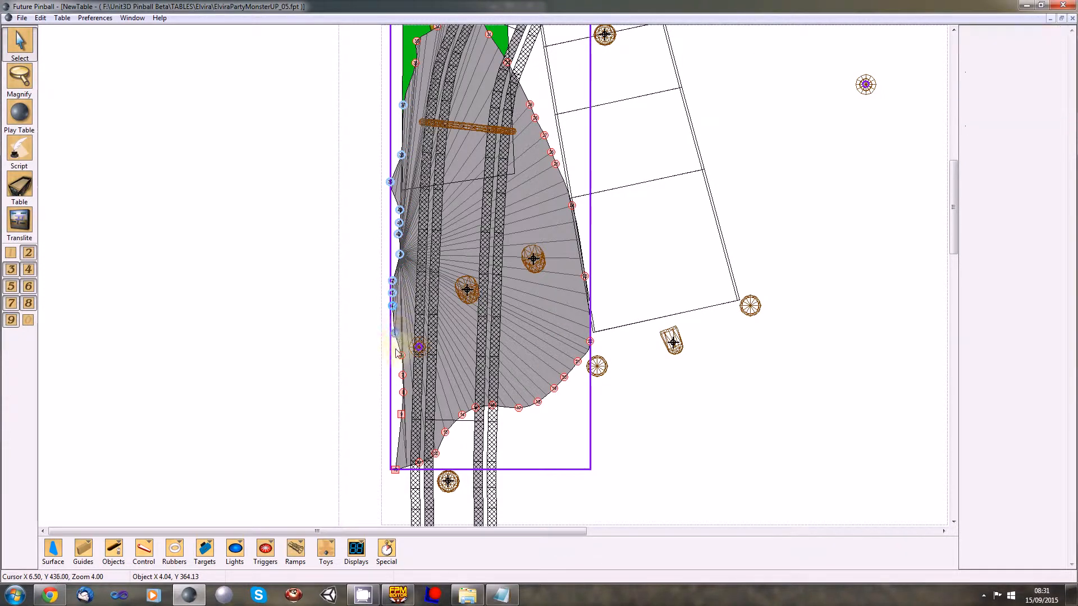
shift+click(401, 355)
shift+click(402, 375)
shift+click(402, 392)
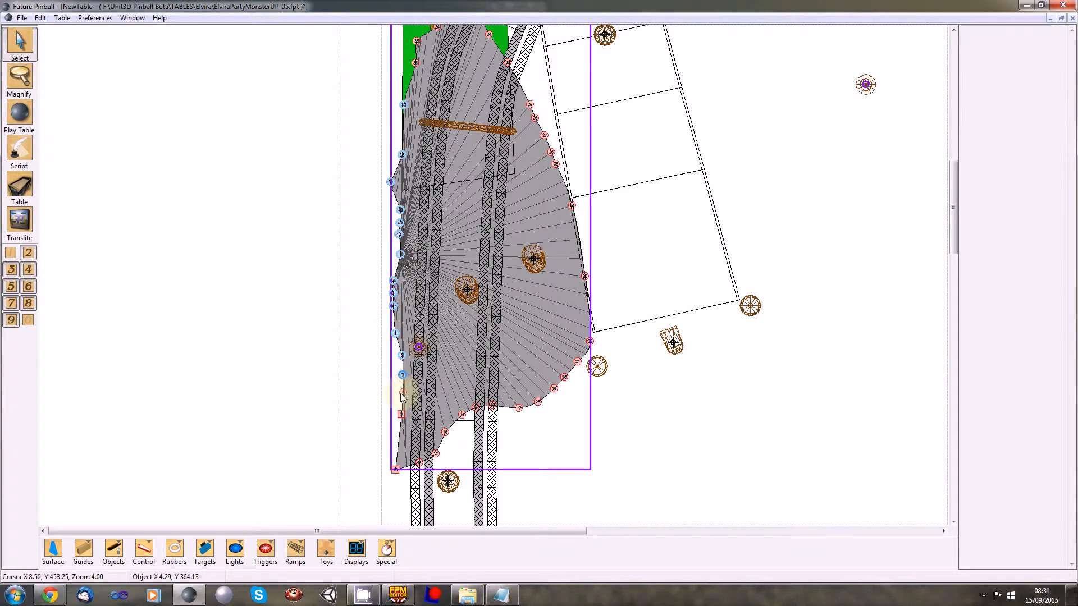
key(Delete)
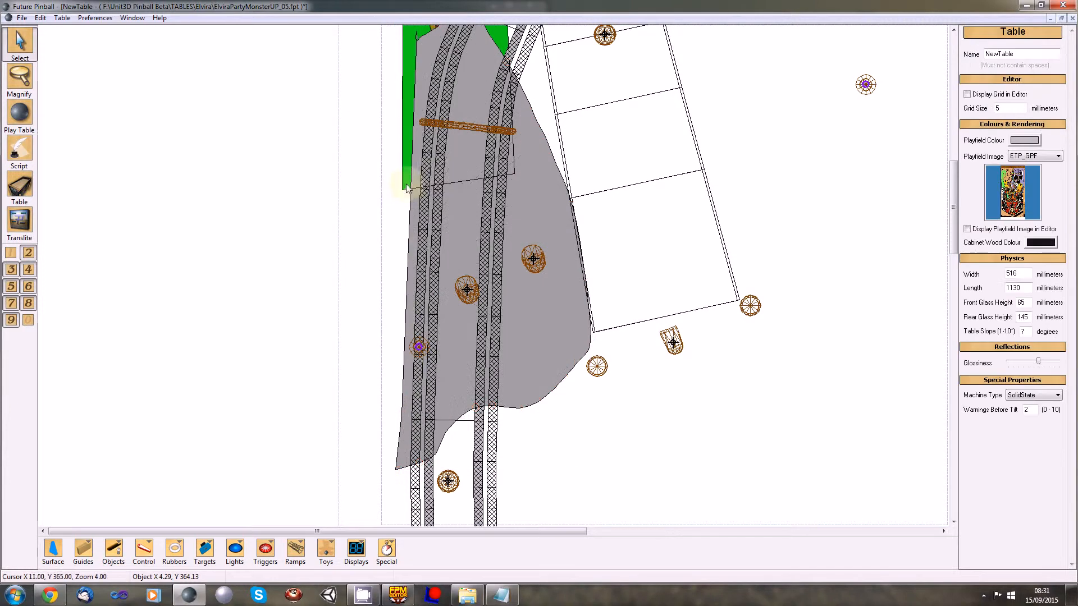
Move the surface's straight corner point up the outer edge to about X 7, Y 305 mm and delete the adjacent smooth point
click(413, 248)
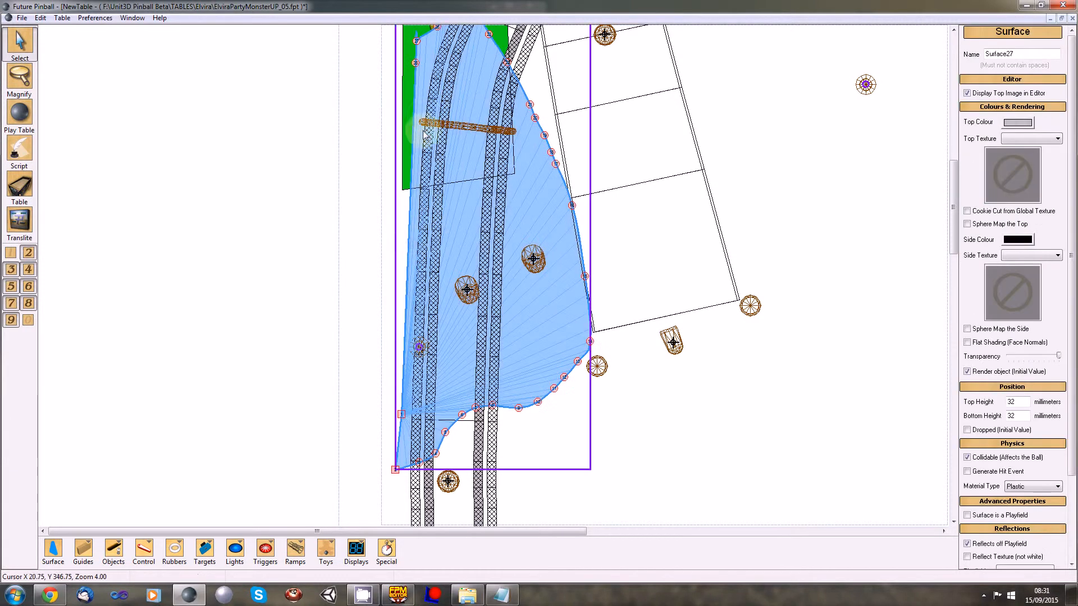
click(415, 63)
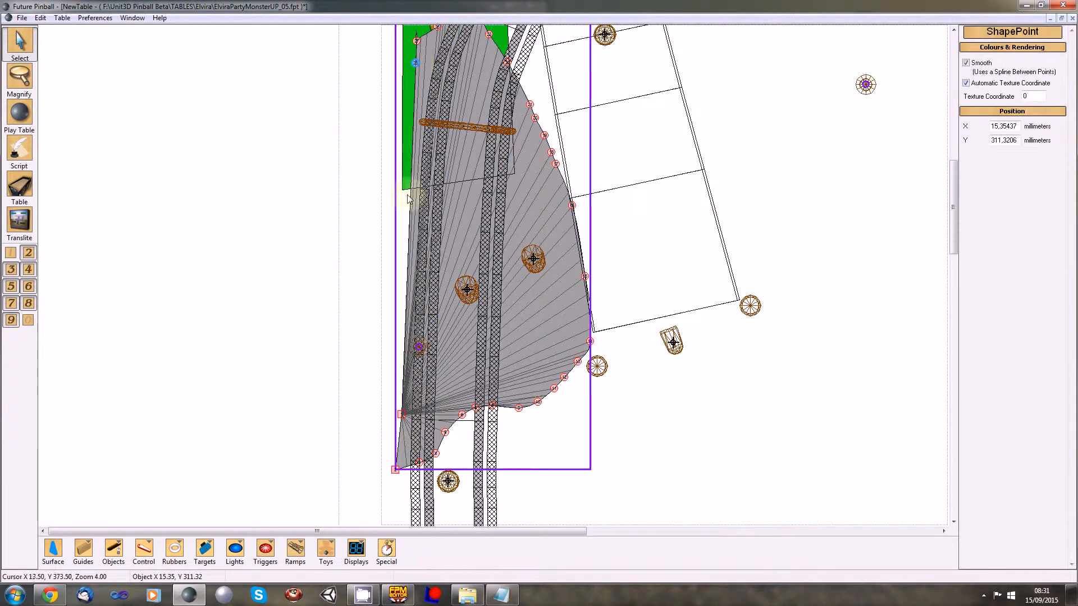
drag(403, 418, 401, 85)
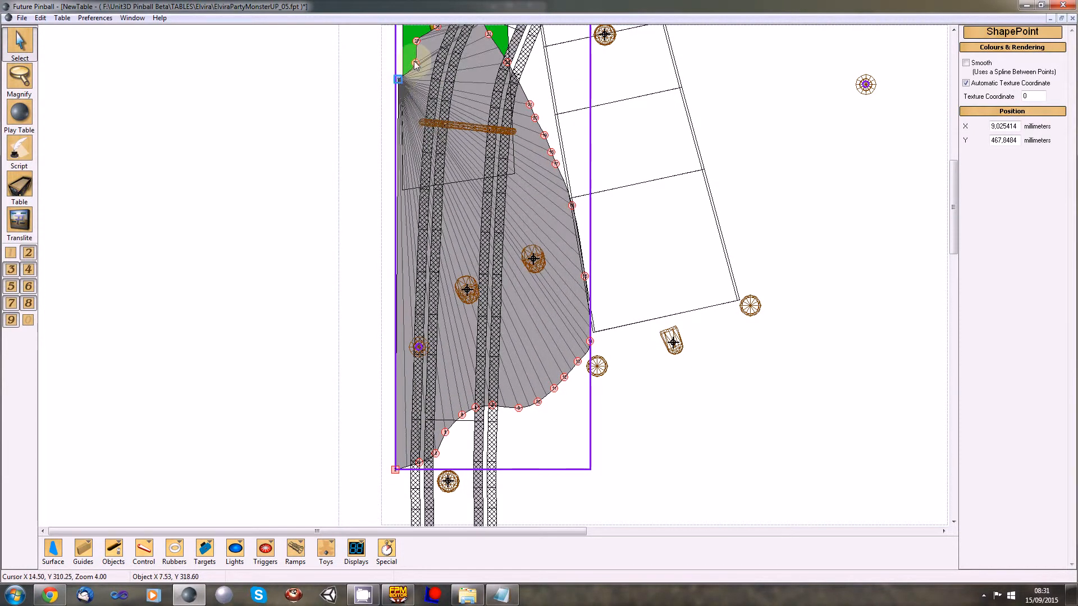
click(414, 61)
scroll(420, 175, up, 1)
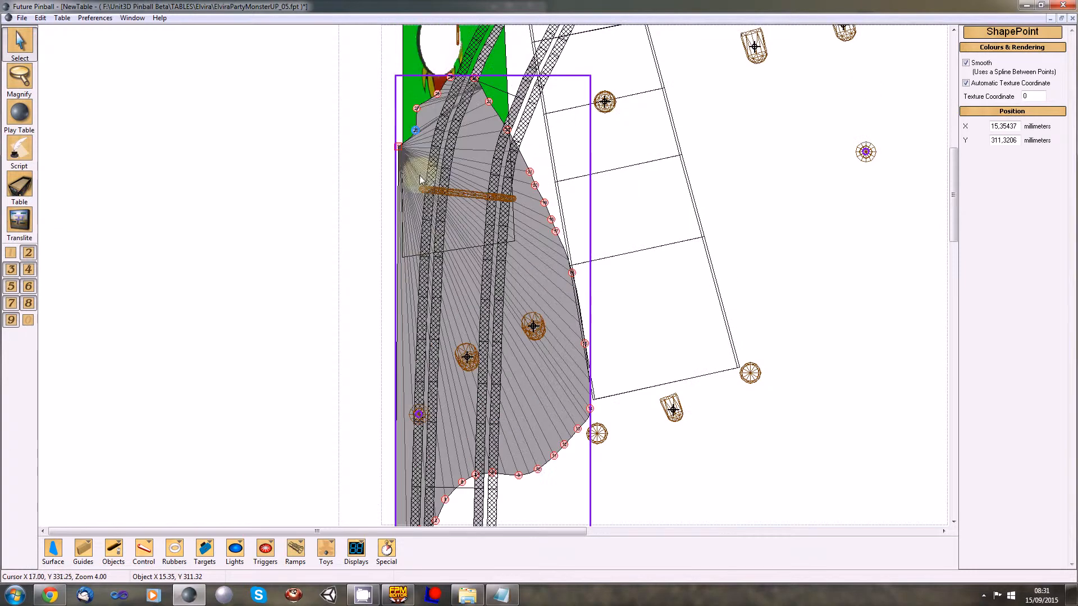
click(406, 142)
click(399, 150)
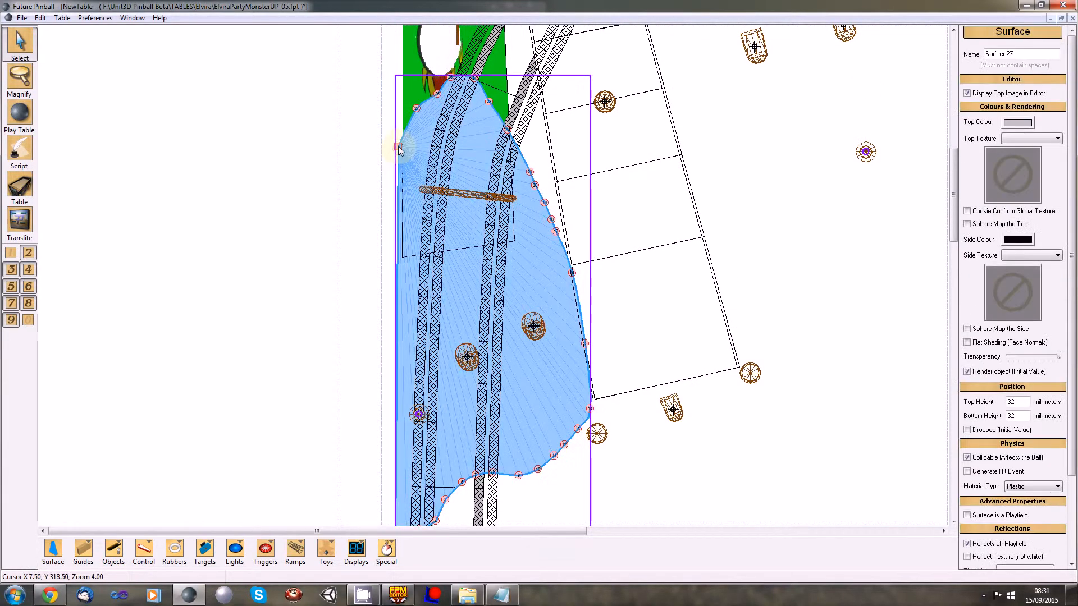
drag(398, 149, 396, 115)
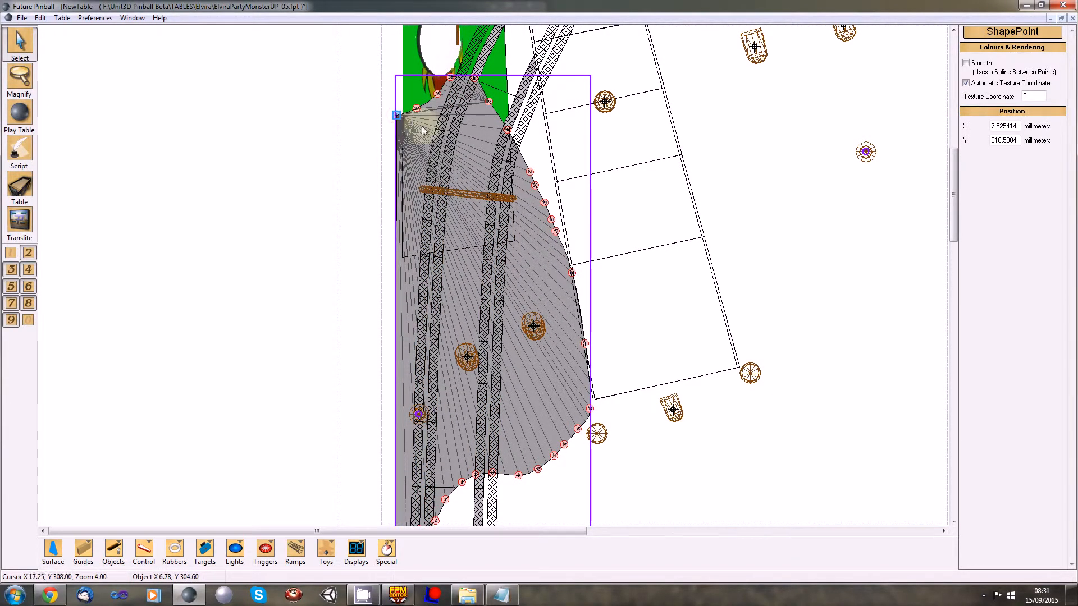
Show layer 1 again and delete the smooth shape points along the surface's upper edge
click(13, 257)
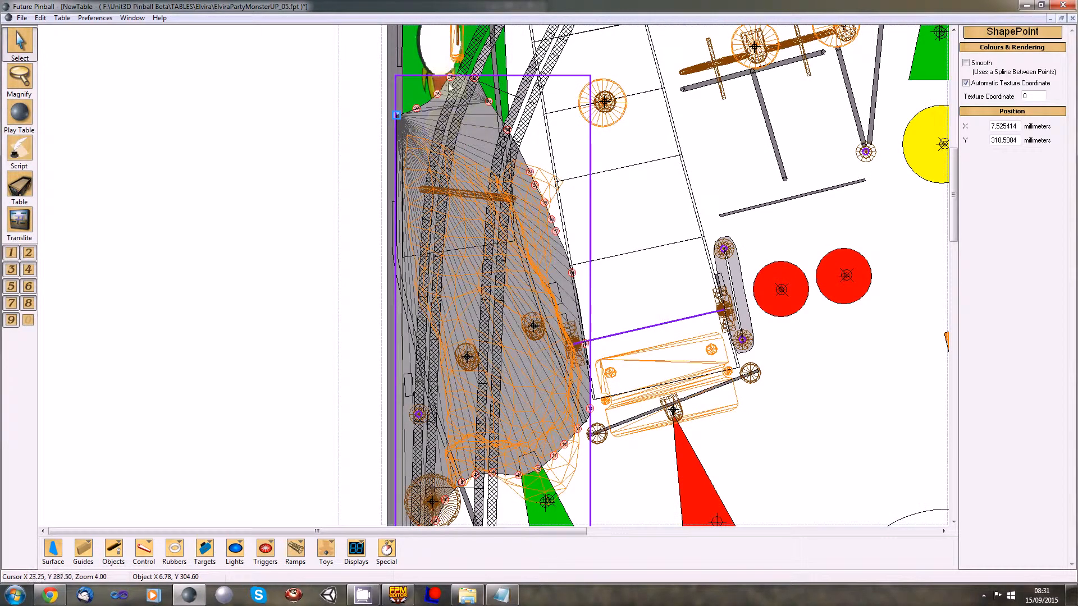
key(Delete)
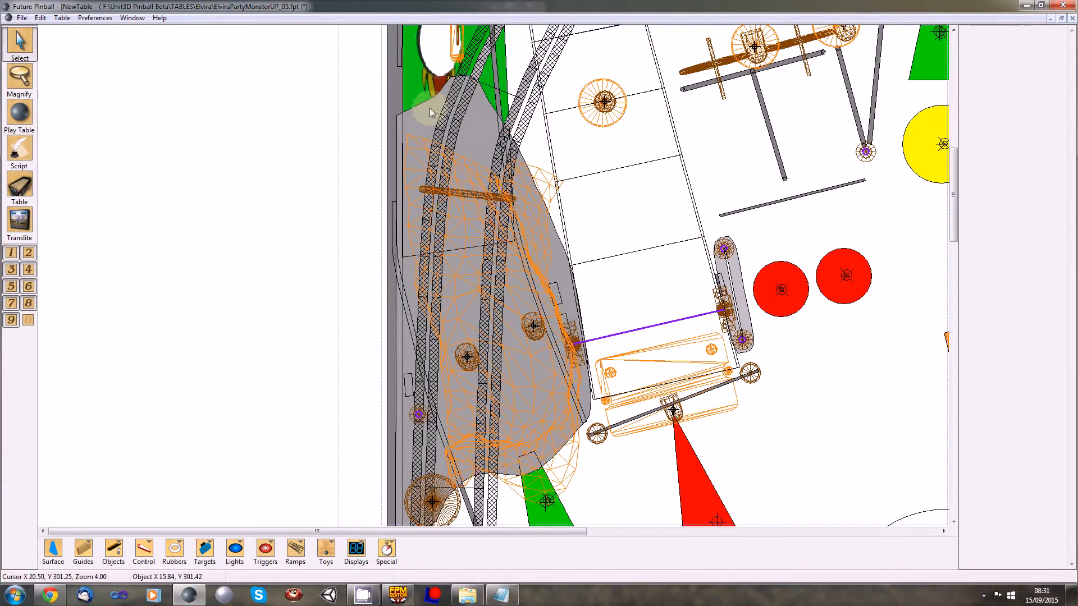
click(427, 100)
click(436, 94)
drag(438, 96, 450, 79)
key(Delete)
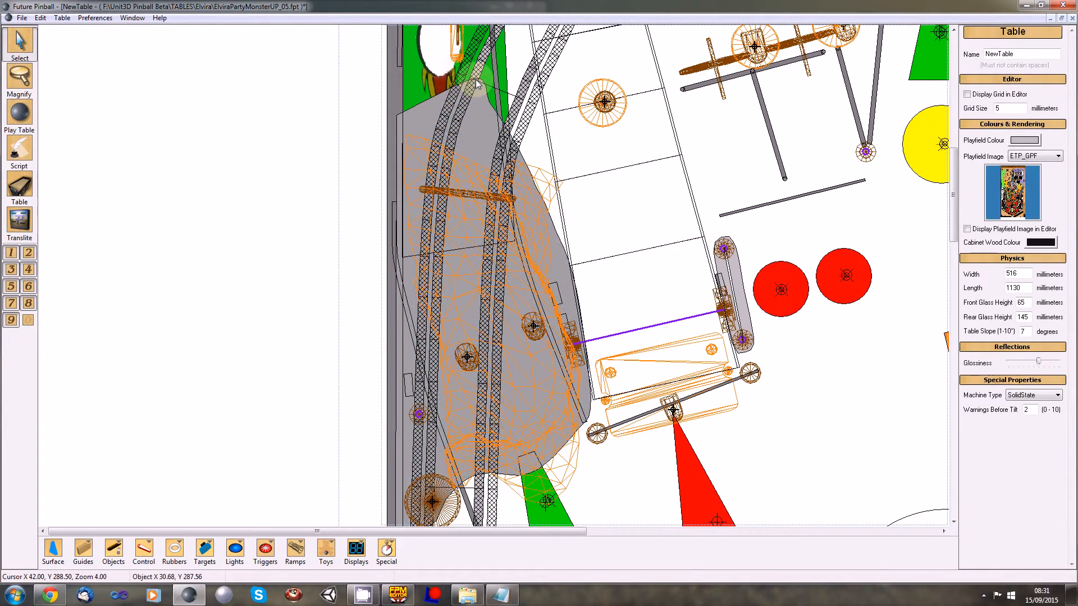
click(460, 85)
key(Delete)
key(ctrl+z)
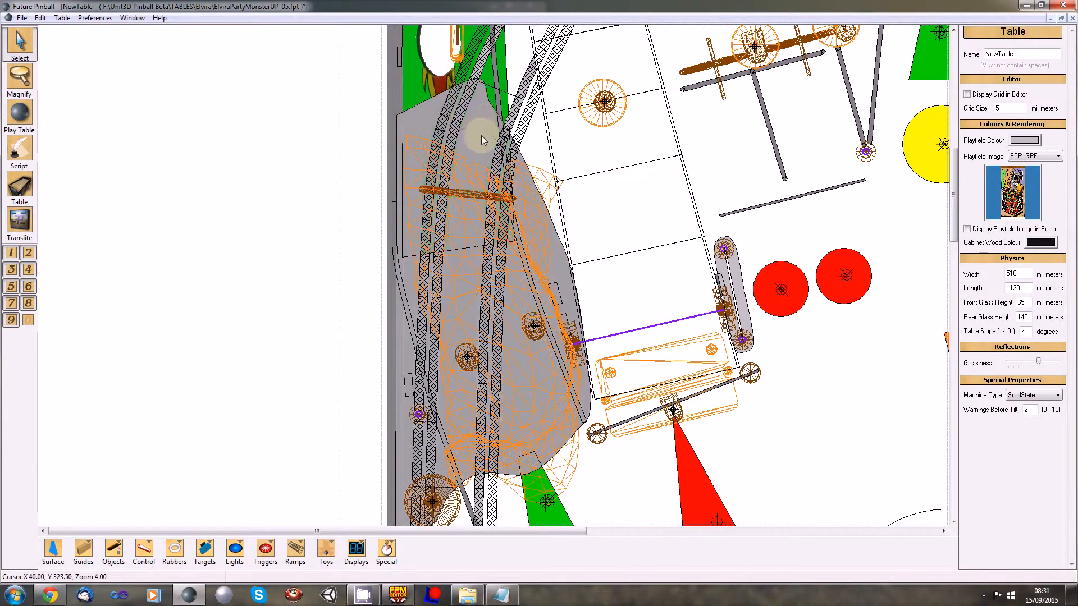
click(479, 128)
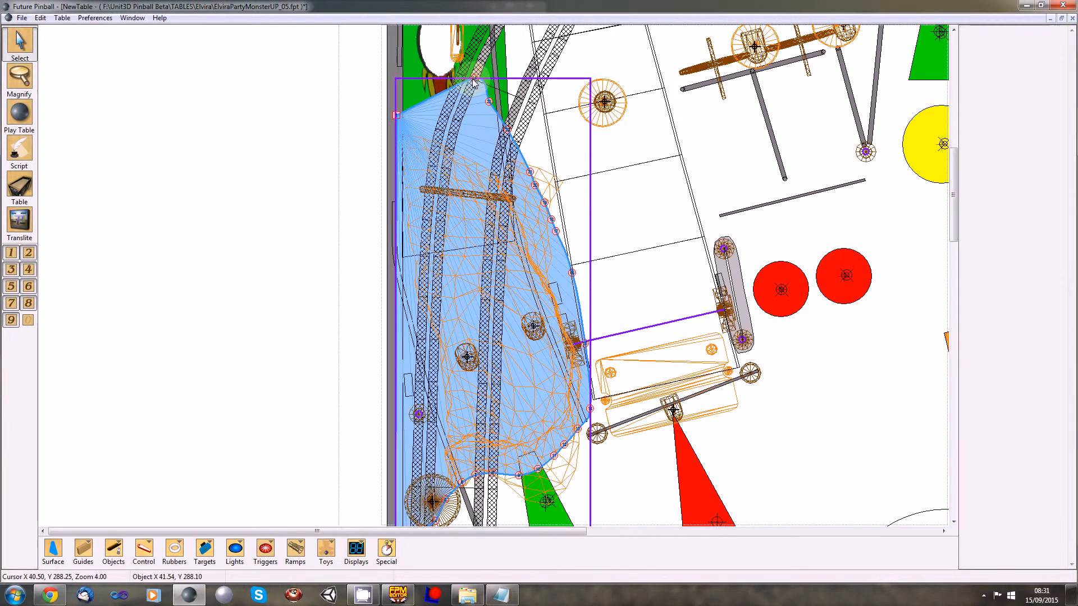
click(473, 81)
key(Delete)
Reposition the surface's upper and upper inner-edge shape points to follow the top of the skull wireframe
click(519, 171)
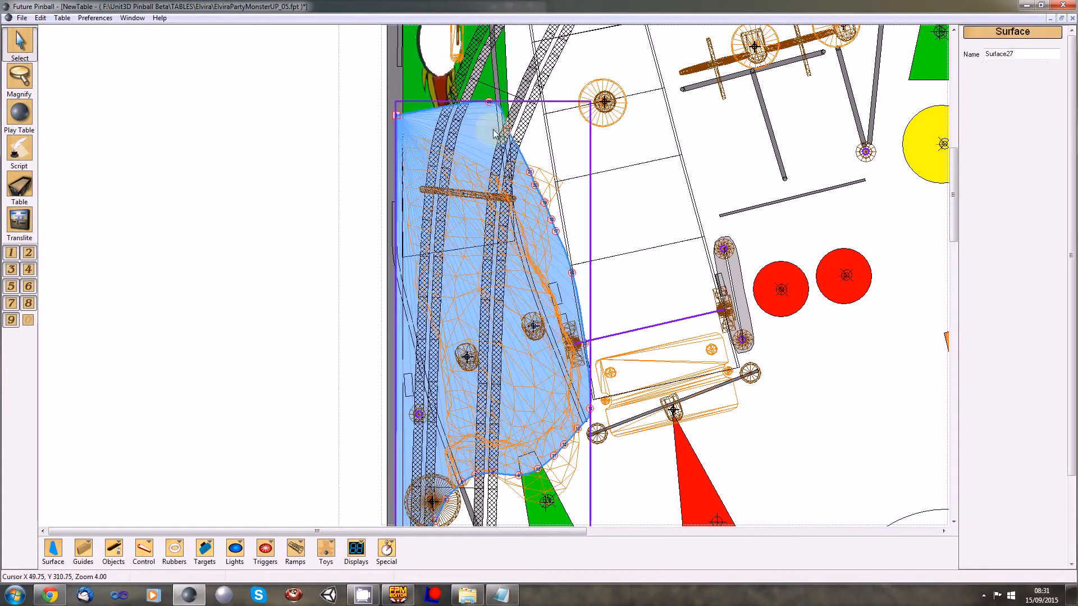
click(535, 186)
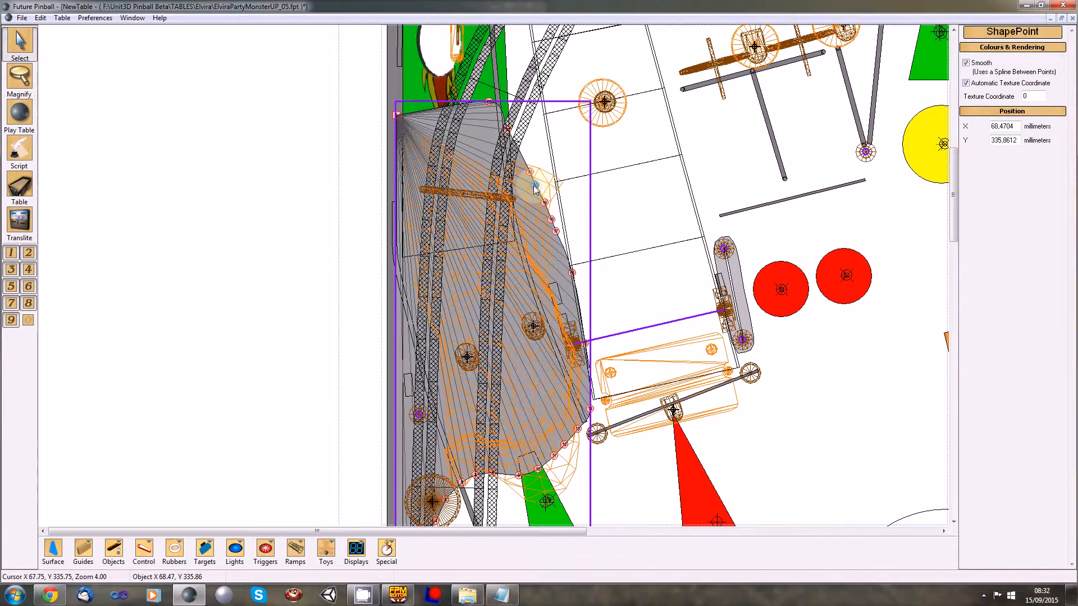
drag(537, 187, 556, 211)
click(554, 220)
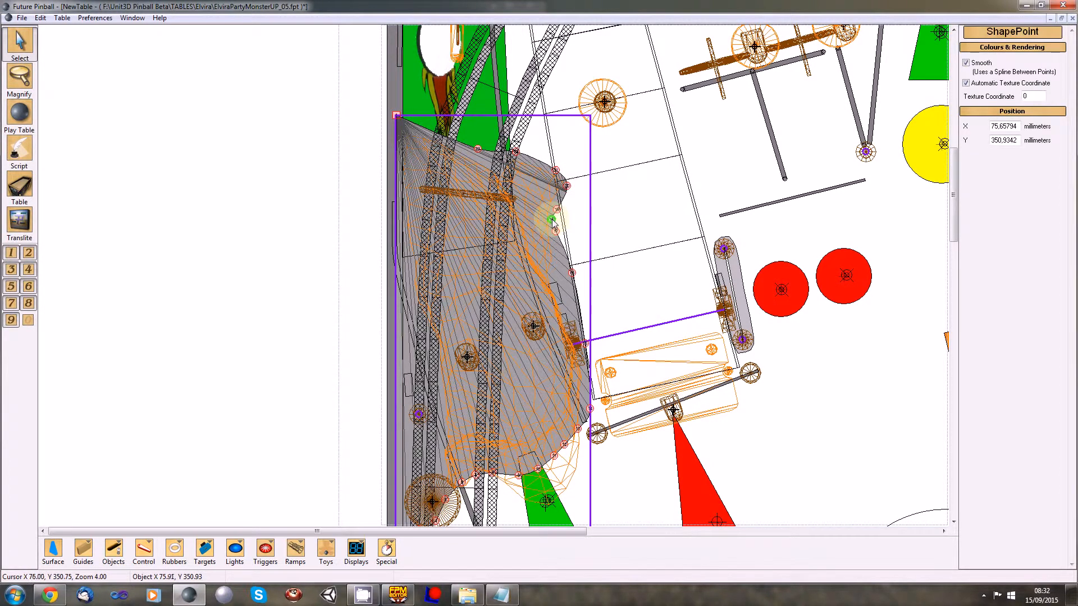
Reposition the surface's inner-edge shape points beside the ramp to follow the side of the skull wireframe
click(556, 231)
drag(572, 274, 556, 279)
click(581, 343)
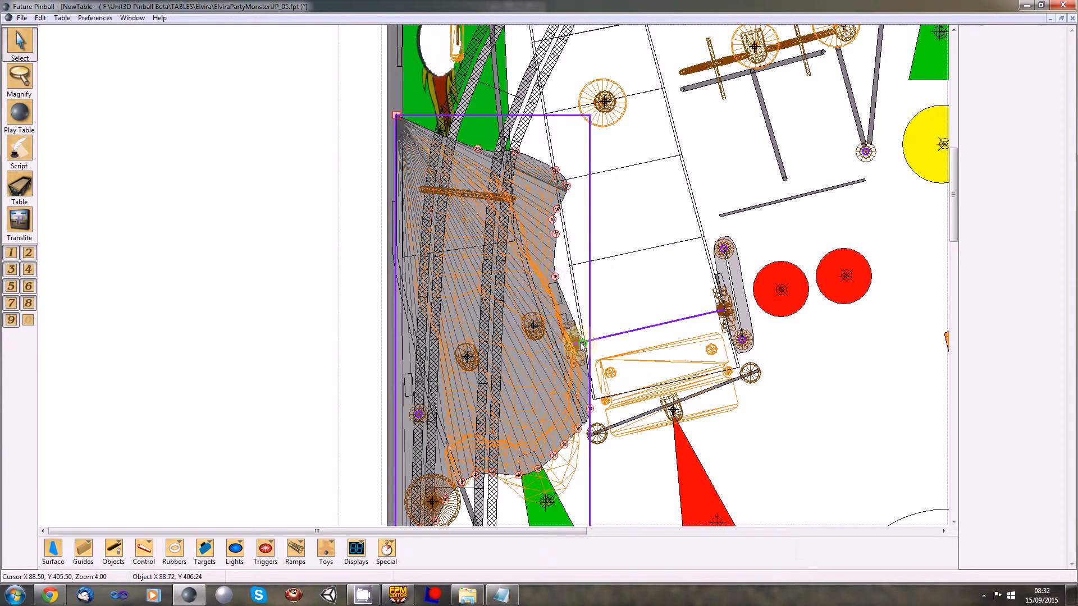
drag(589, 415, 586, 400)
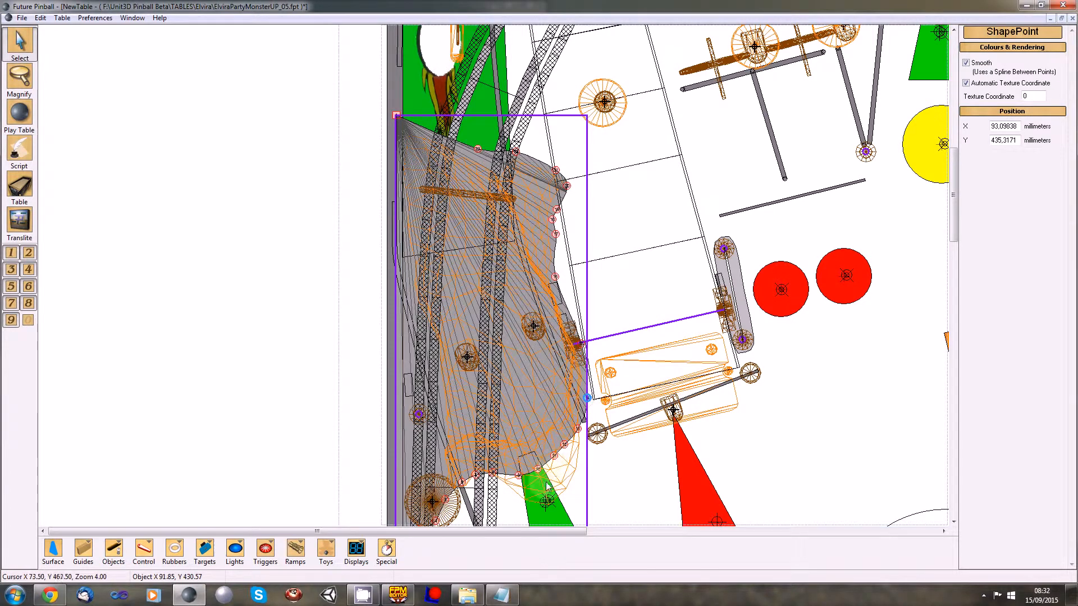
Move the surface's lower shape points outward and down to enclose the skull wireframe's jaw
click(580, 431)
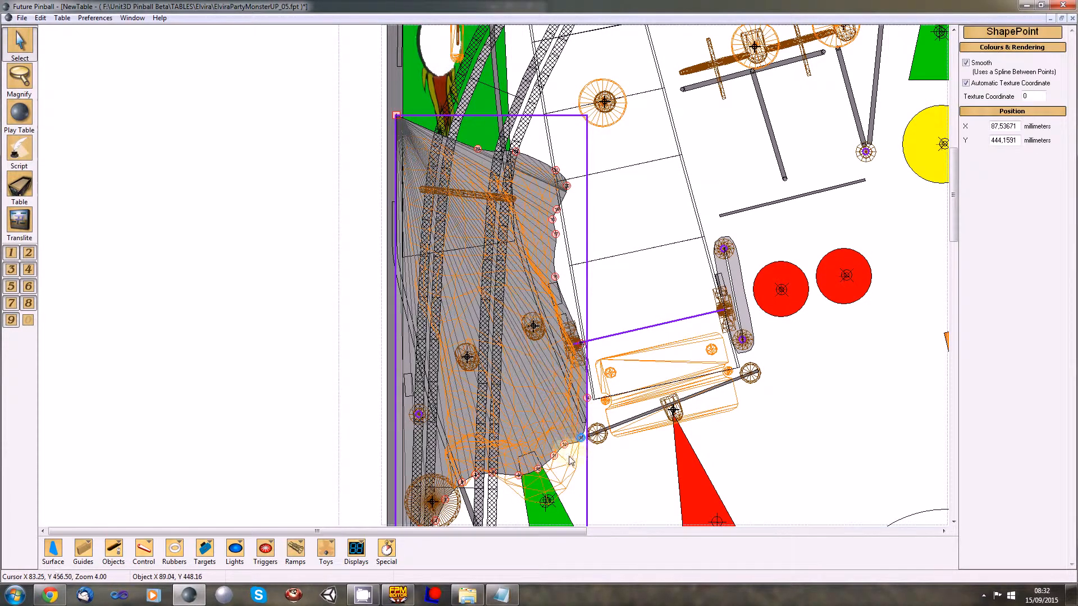
drag(567, 445, 566, 487)
drag(538, 471, 522, 506)
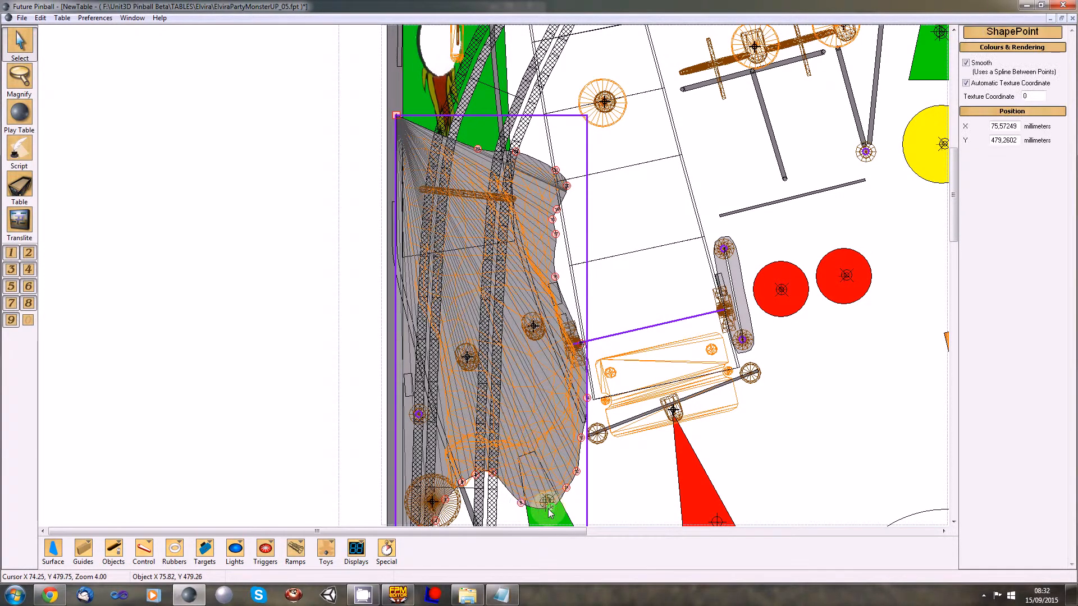
drag(493, 473, 498, 478)
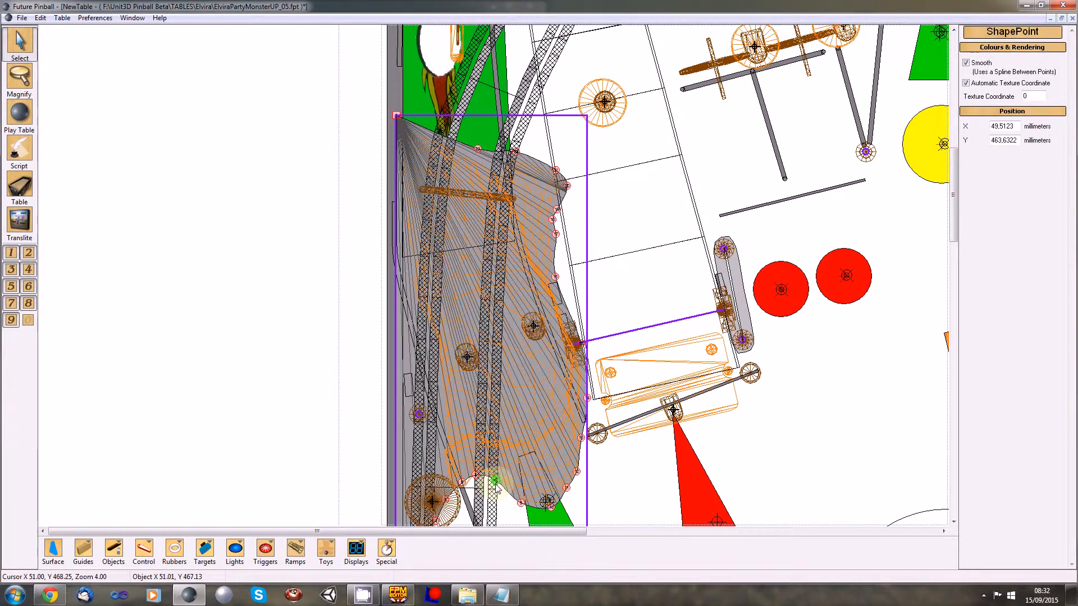
Adjust the smooth shape point beside the skull's jaw and delete the neighbouring point just above it on the inner edge
scroll(471, 487, down, 2)
scroll(448, 487, down, 4)
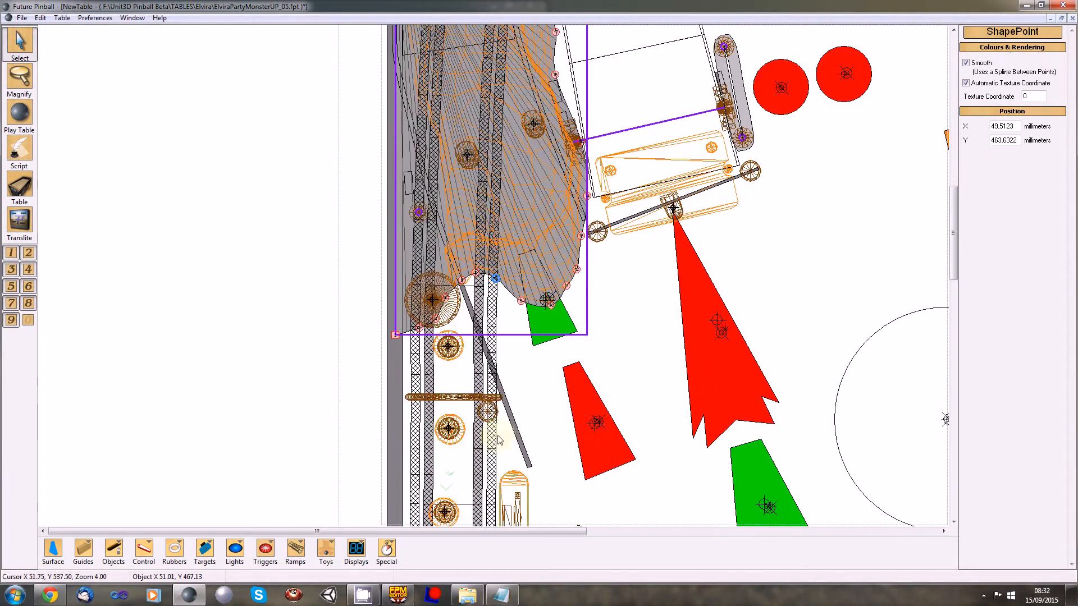
click(552, 400)
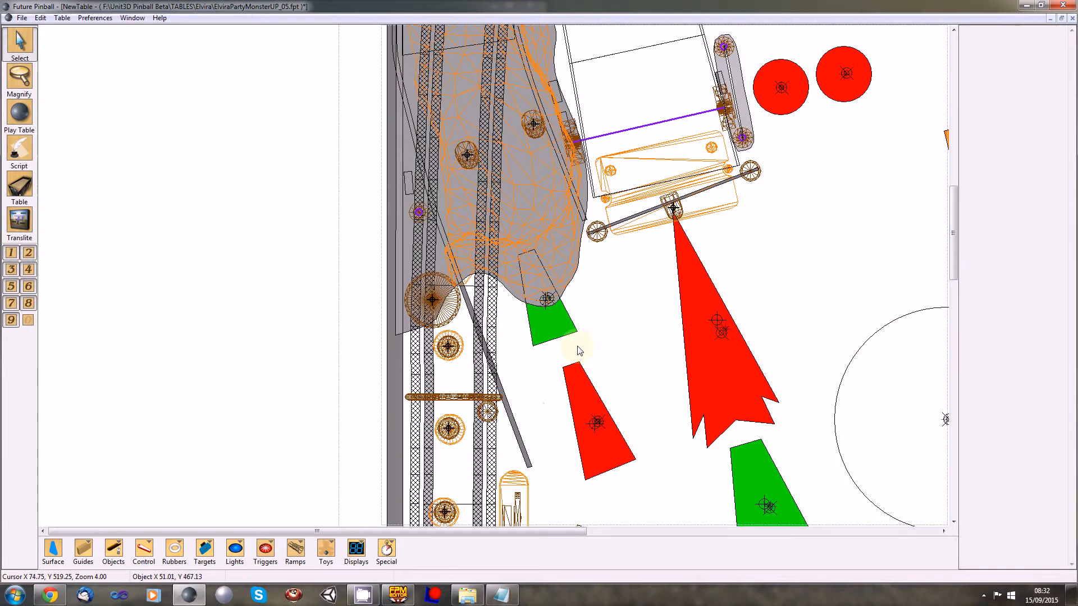
scroll(653, 320, up, 4)
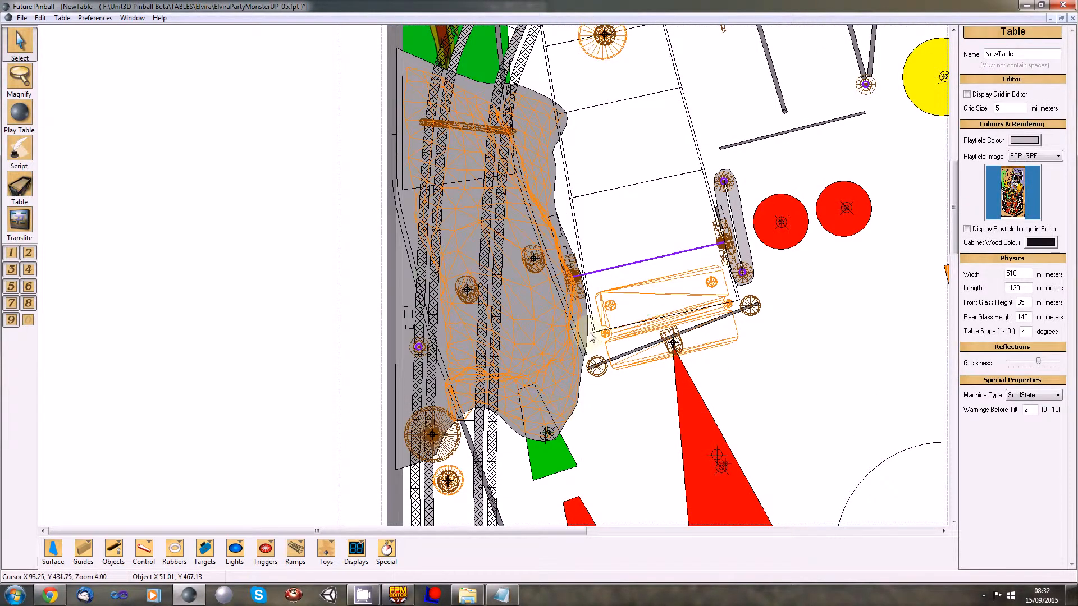
click(584, 334)
click(577, 405)
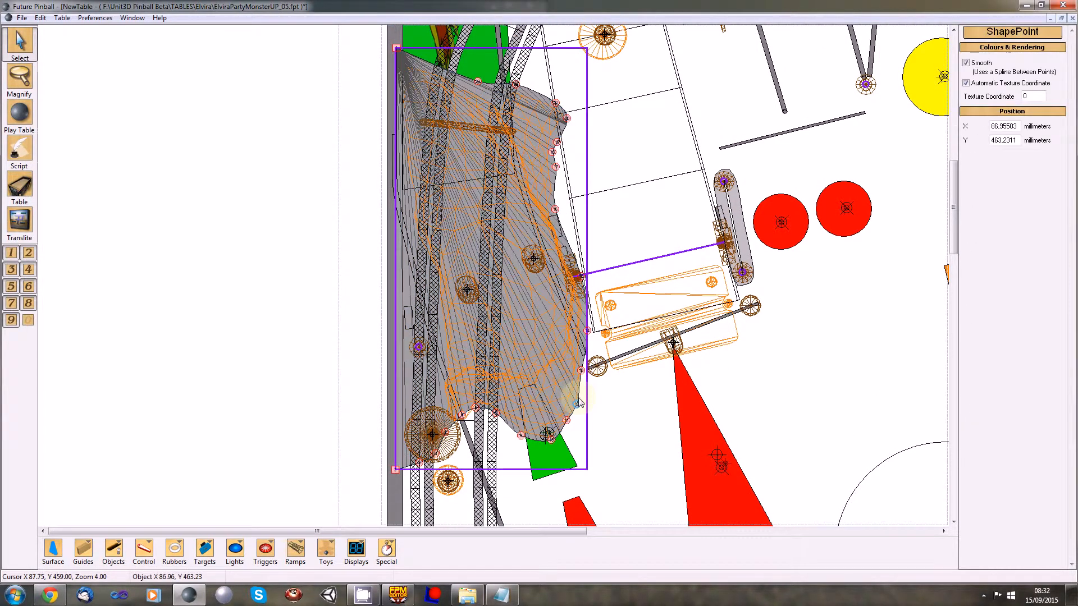
click(576, 396)
click(580, 378)
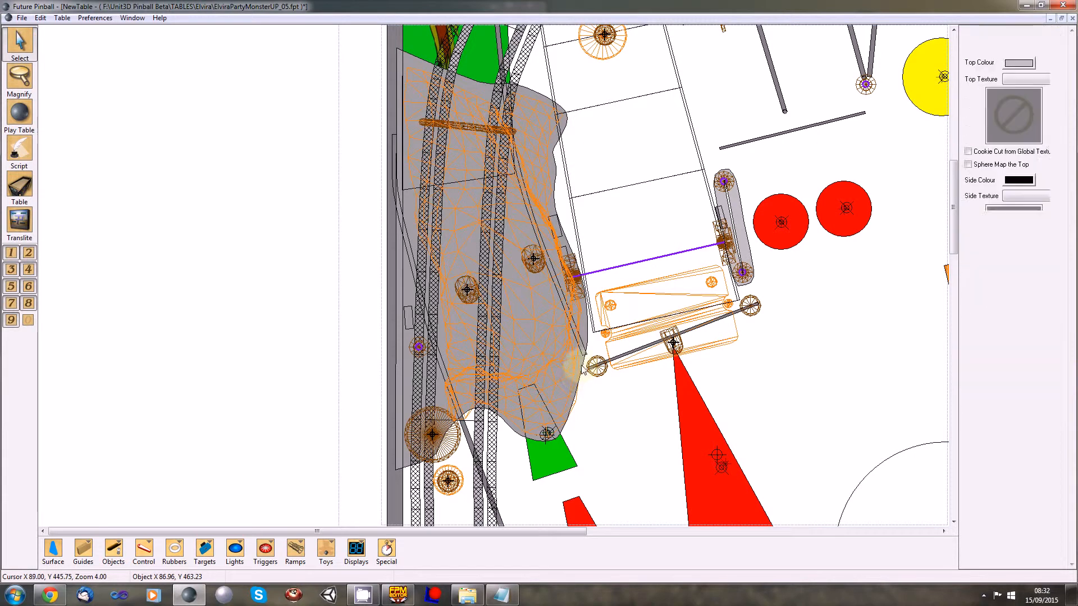
click(583, 372)
drag(584, 375, 570, 424)
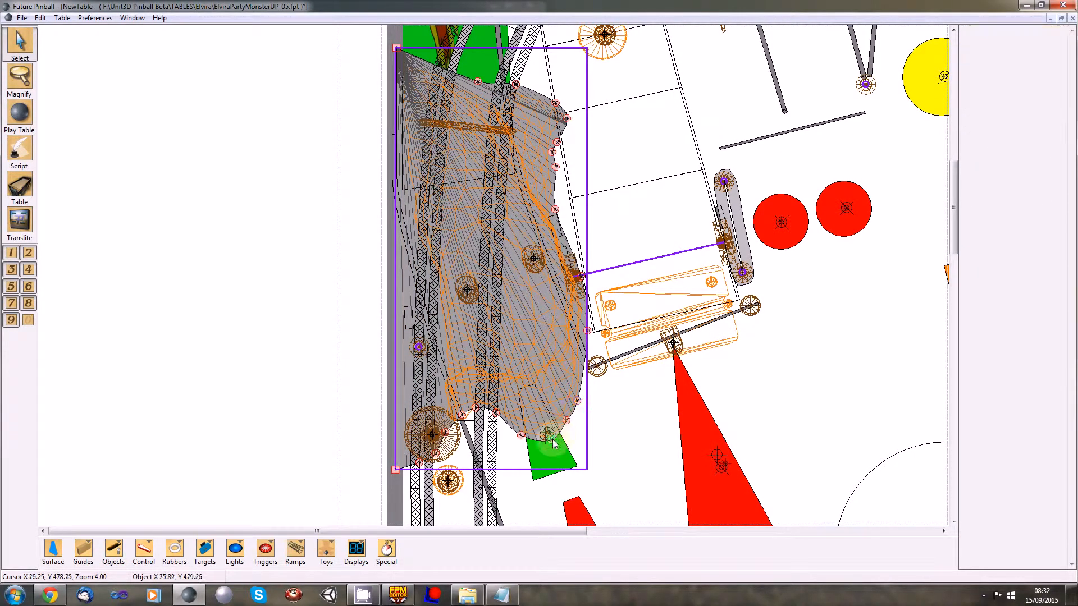
Delete the surface's lowest point under the jaw and move the adjacent smooth point to about X 77.6, Y 477 mm
click(573, 422)
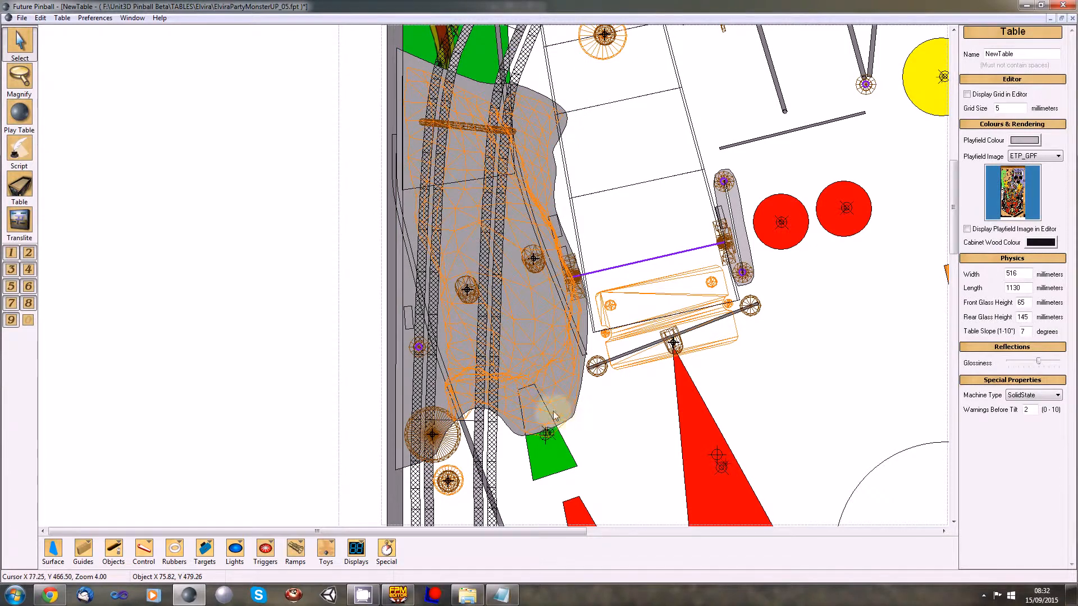
click(555, 417)
drag(569, 429, 555, 440)
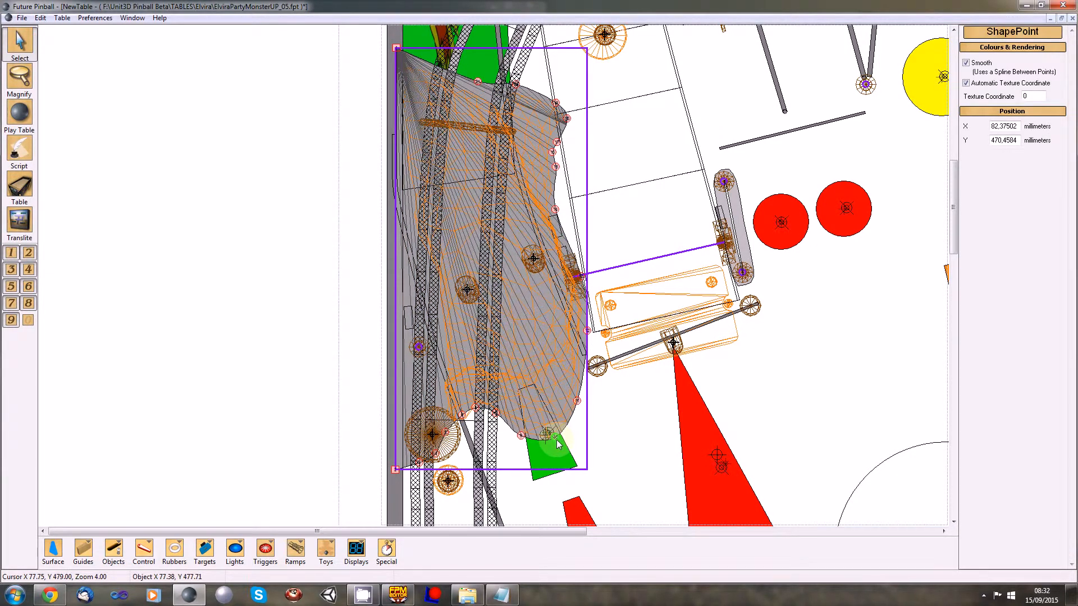
click(575, 438)
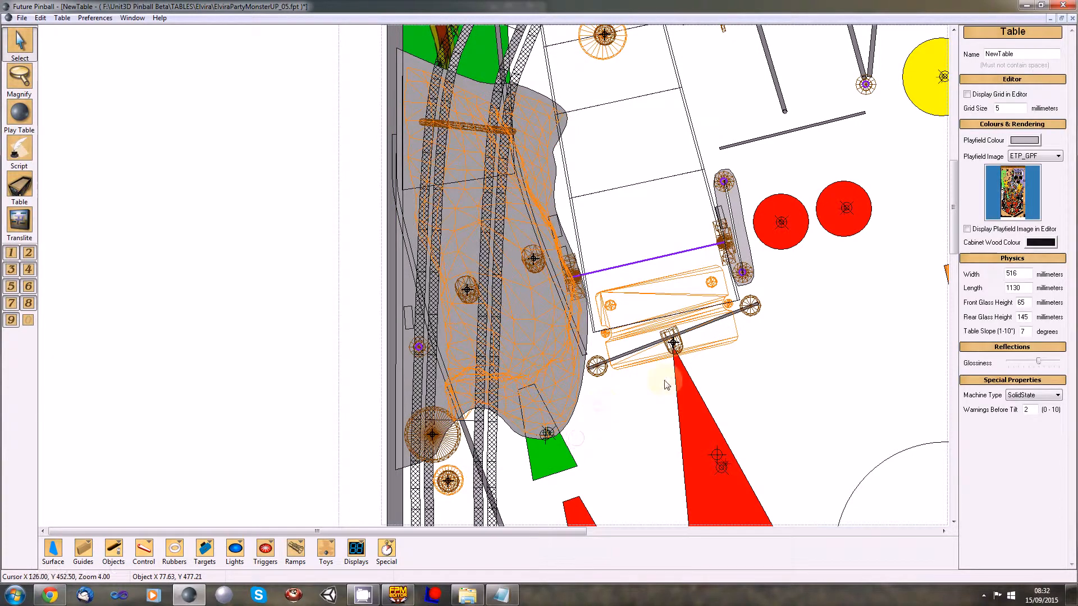
Delete two closely spaced smooth points in the notch of the surface's upper inner edge
click(556, 168)
click(556, 167)
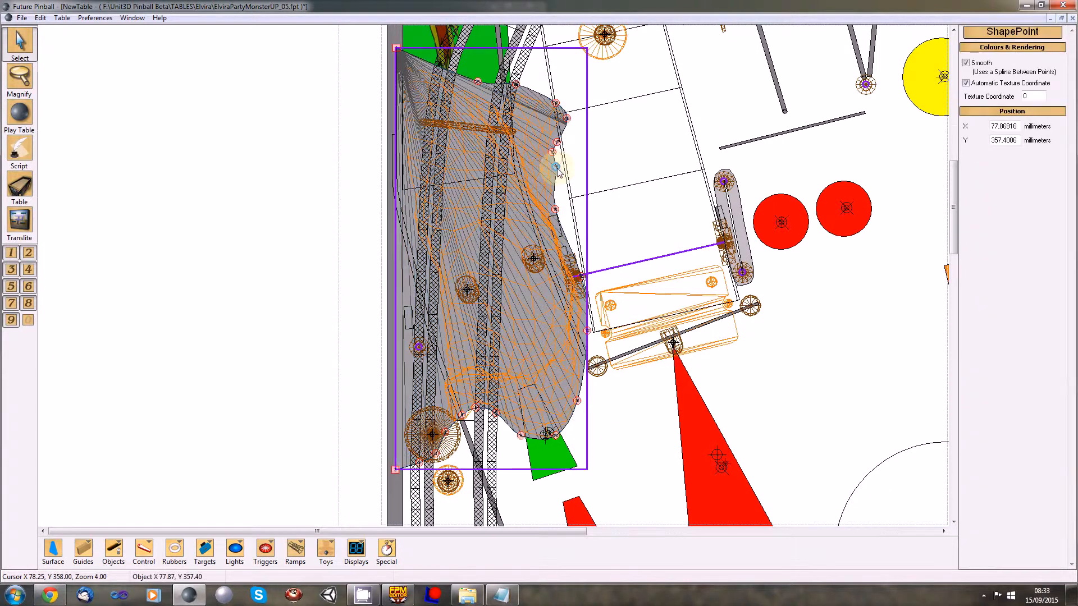
key(Delete)
click(550, 150)
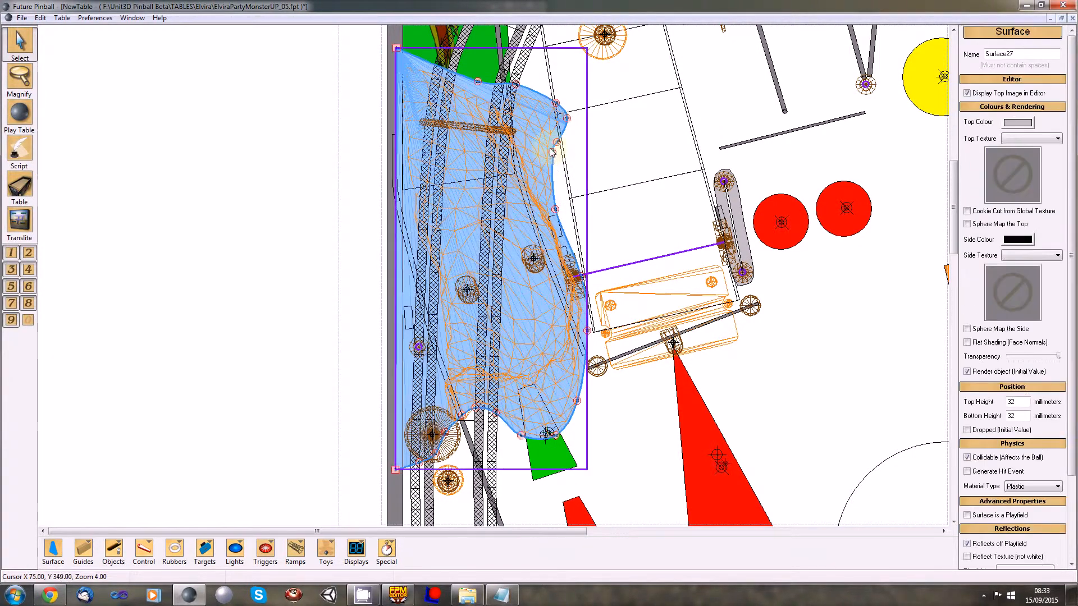
click(556, 147)
key(Delete)
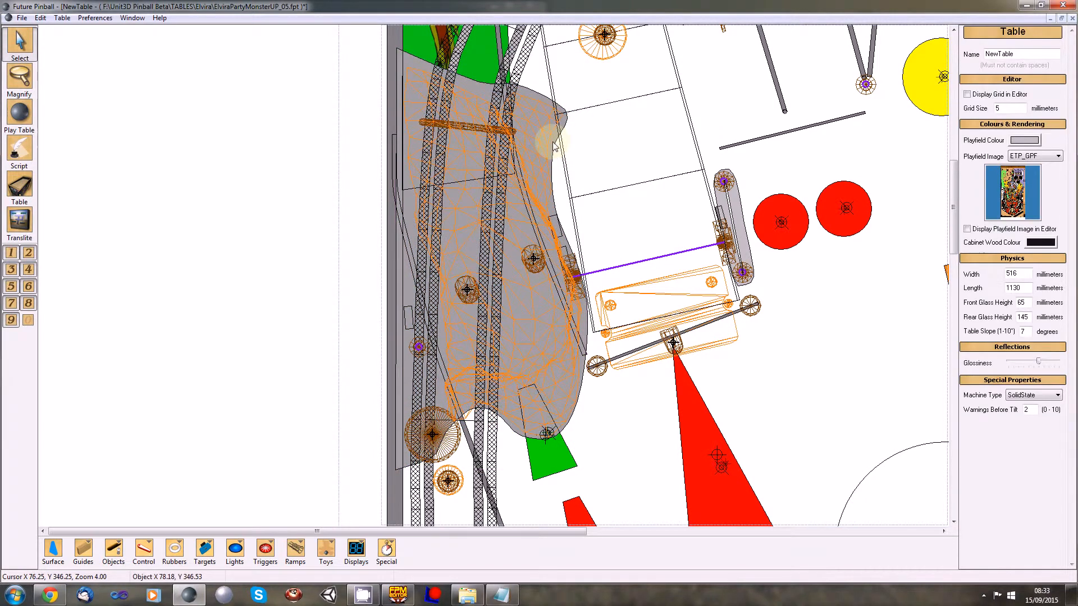
click(556, 139)
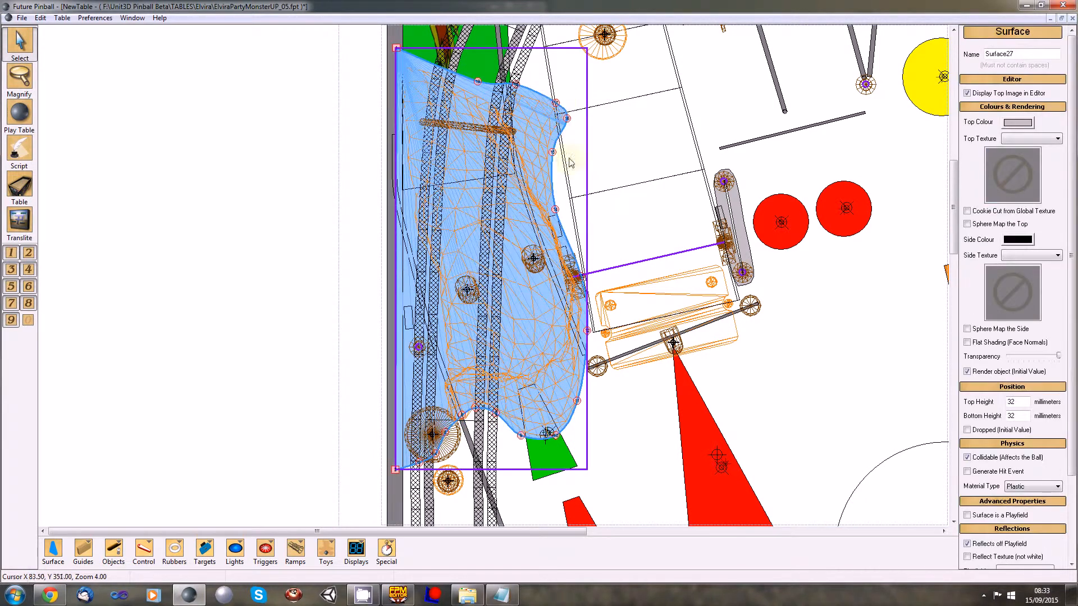
click(641, 482)
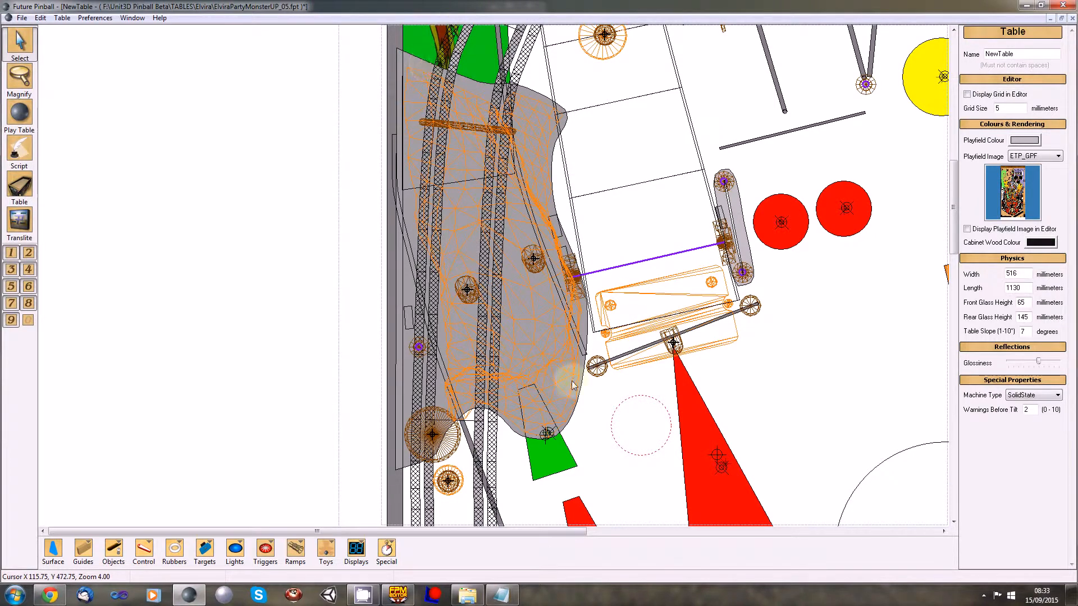
Save the table and add "- Reworked Skull surface and imported new skull model" under v_05 in ChangeLog.txt
key(ctrl+s)
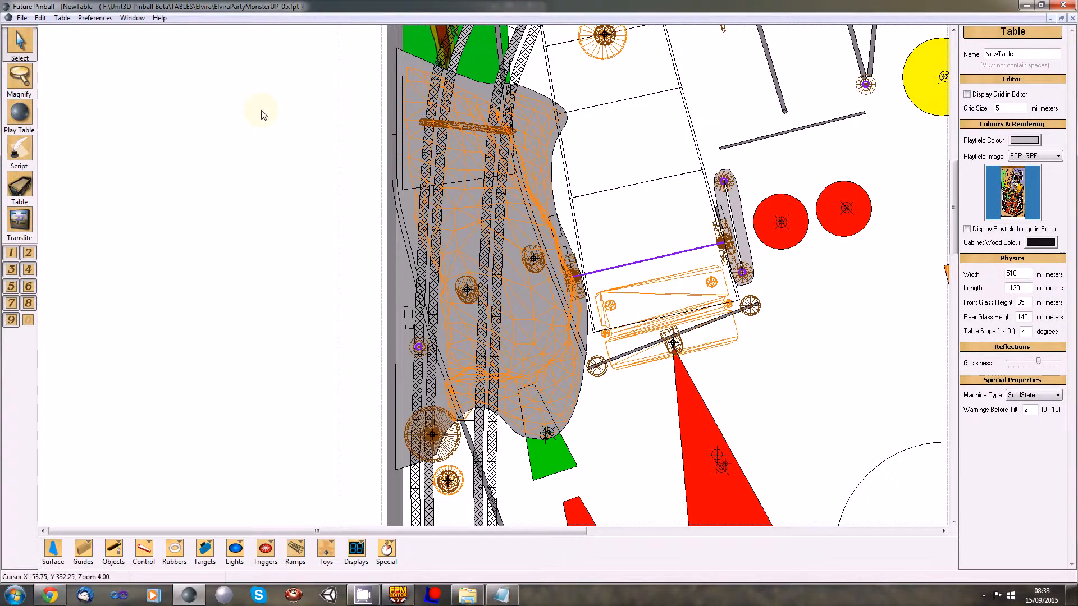
click(1042, 5)
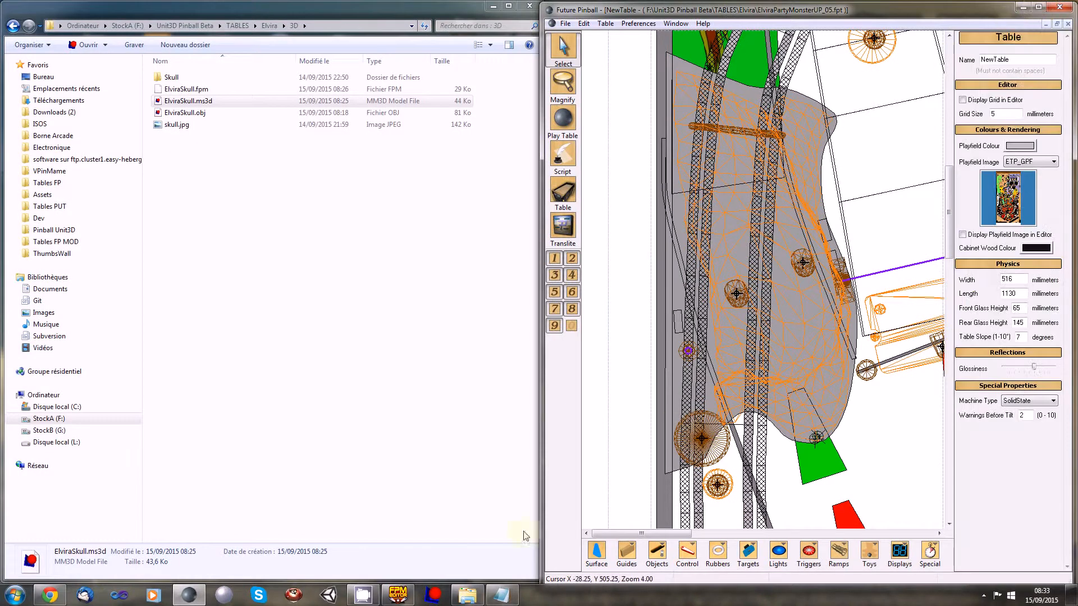
click(501, 595)
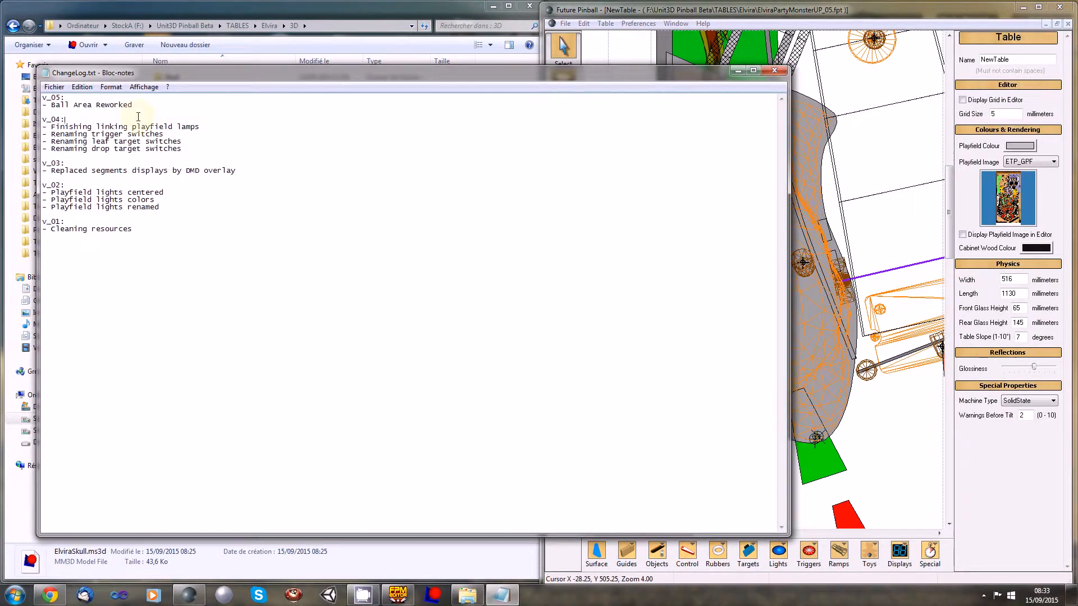
key(Return)
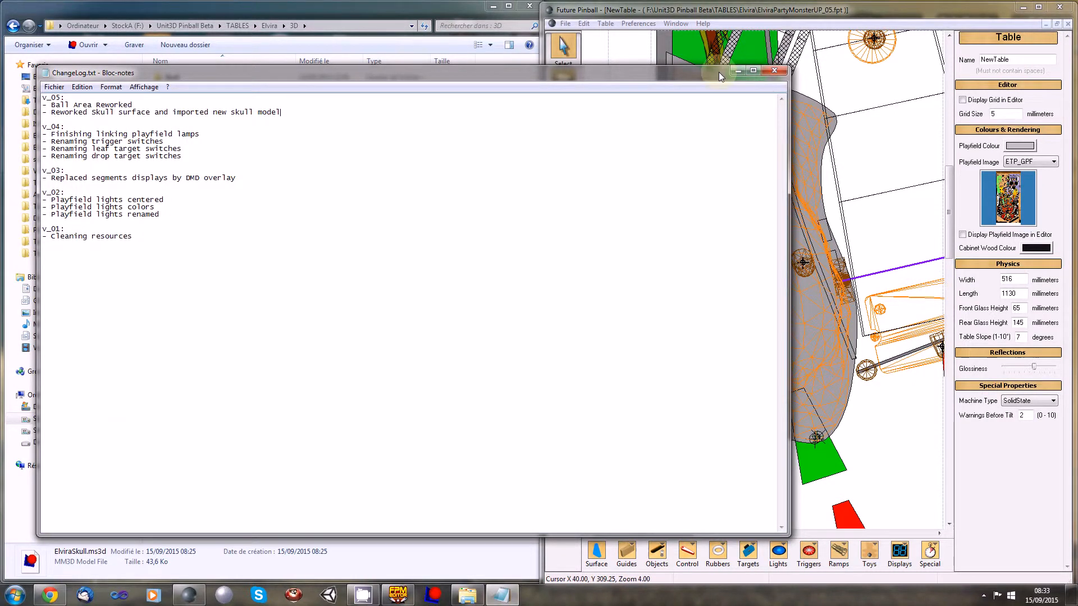
click(738, 70)
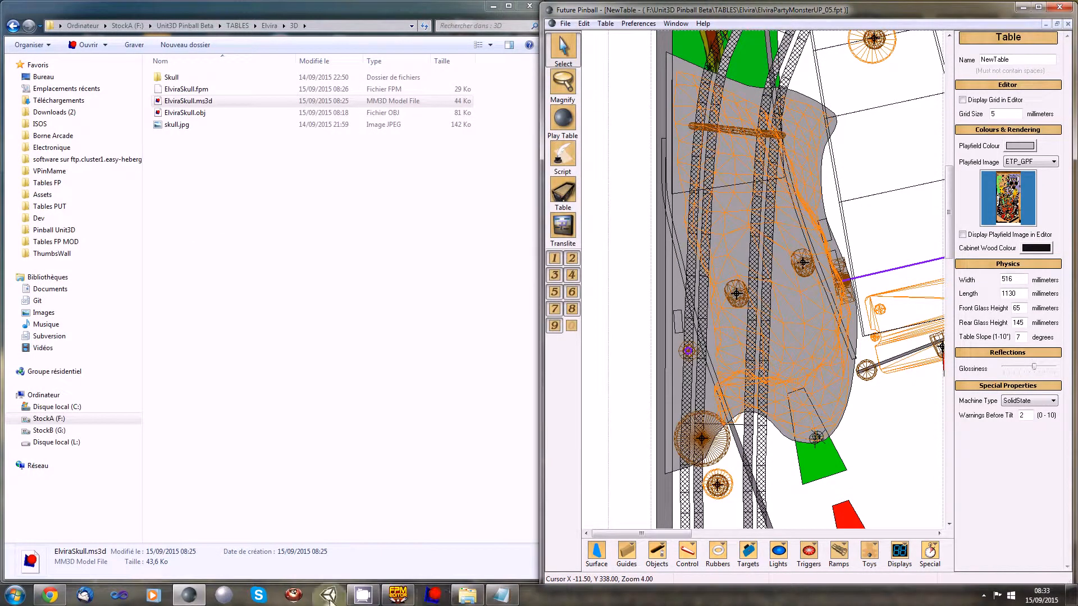
Switch to Unit3D Pinball and load the ElviraPartyMonsterUP_05 table from the table list
click(292, 599)
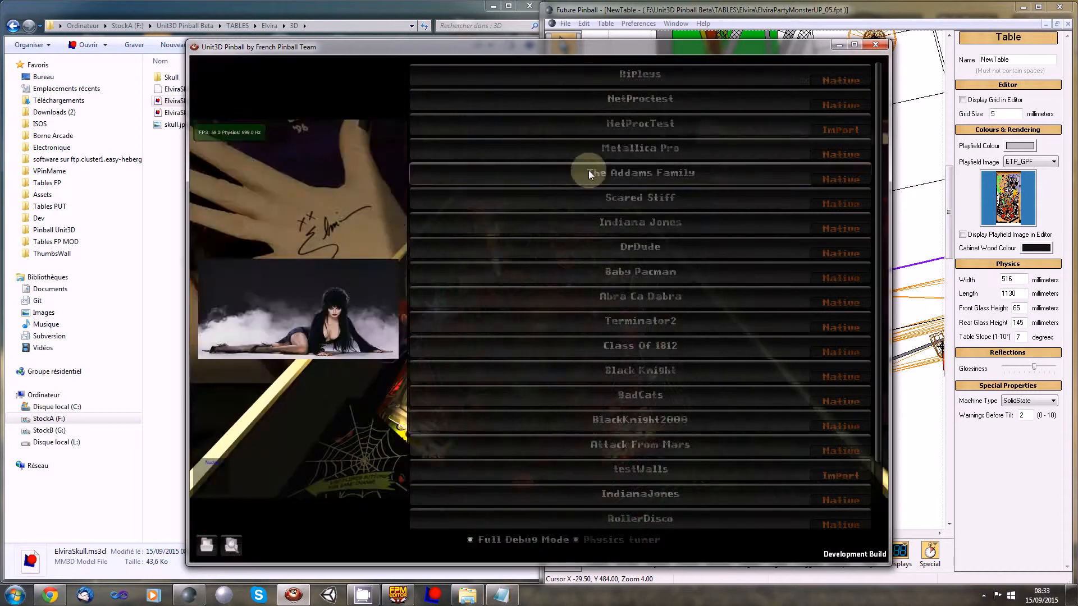
scroll(658, 447, down, 3)
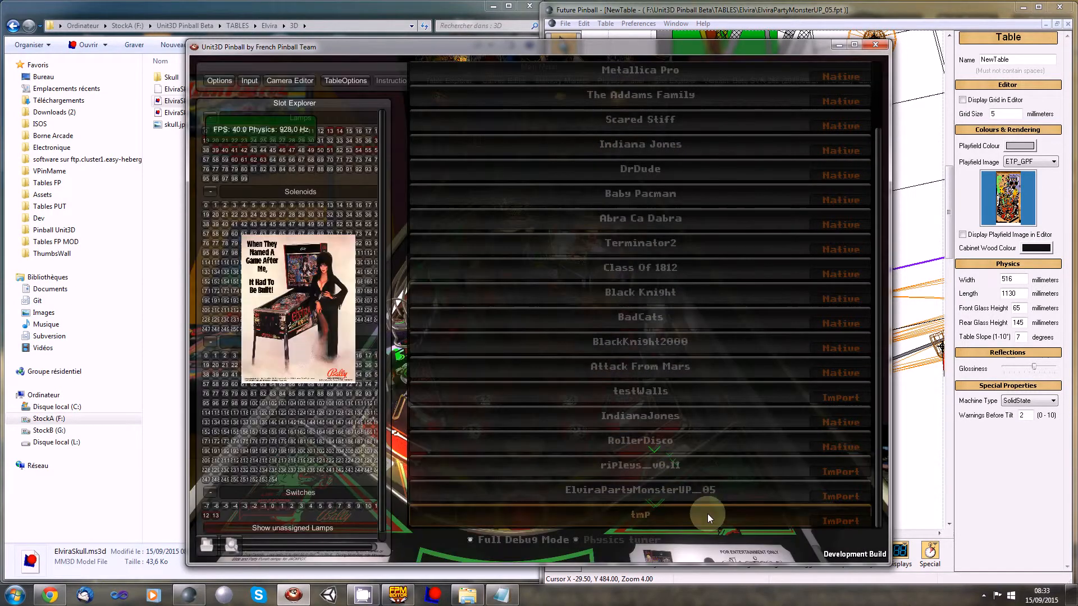
click(705, 493)
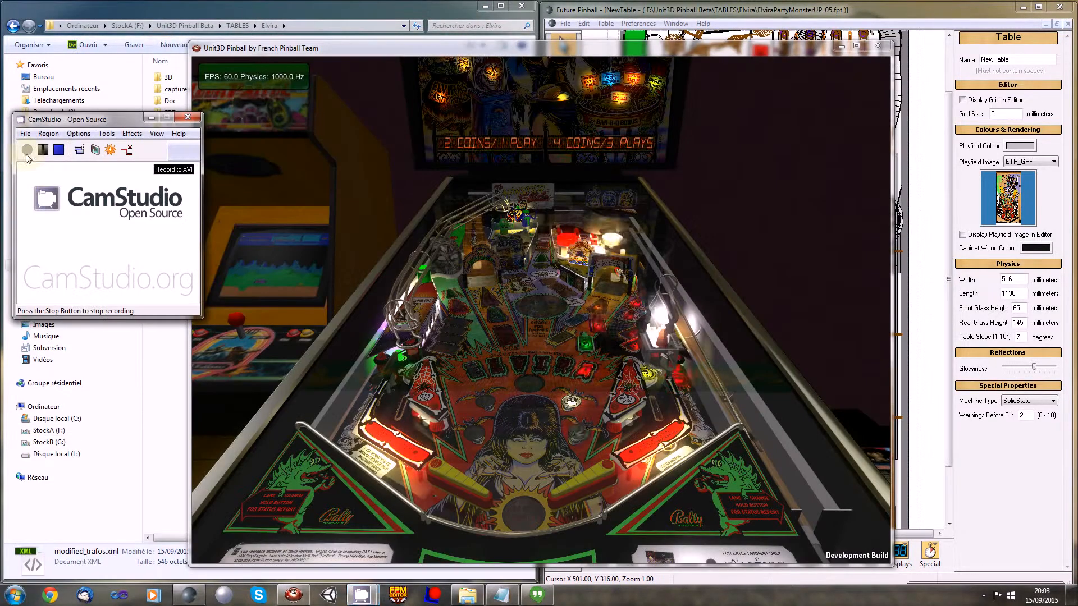
Select the skull ornament through the Table Explorer and move it to a translation of about -62.25, -16.31, 415.36
click(408, 46)
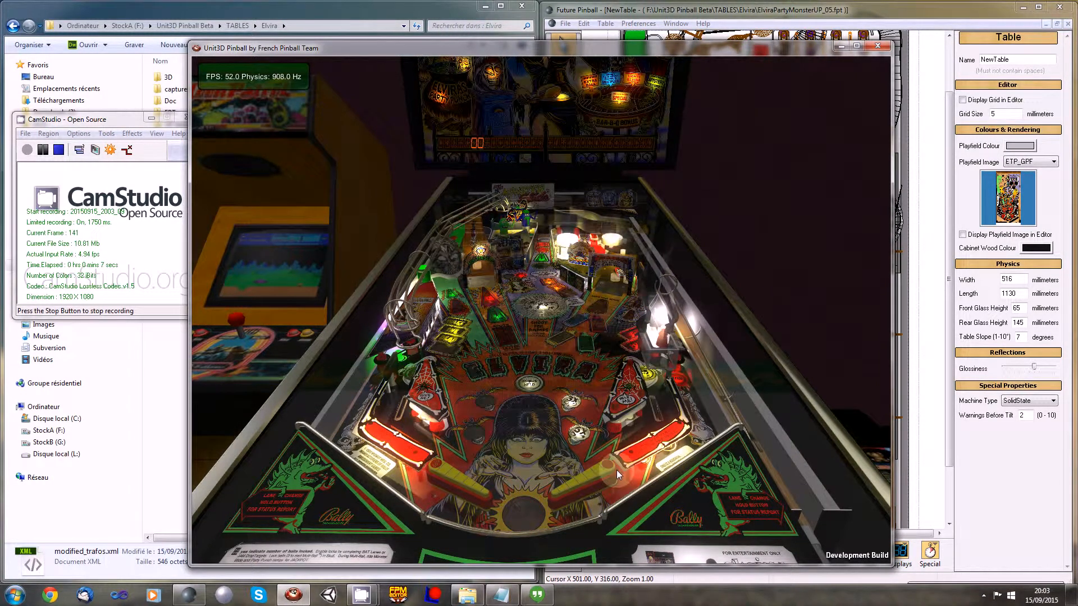
right_drag(642, 399, 602, 389)
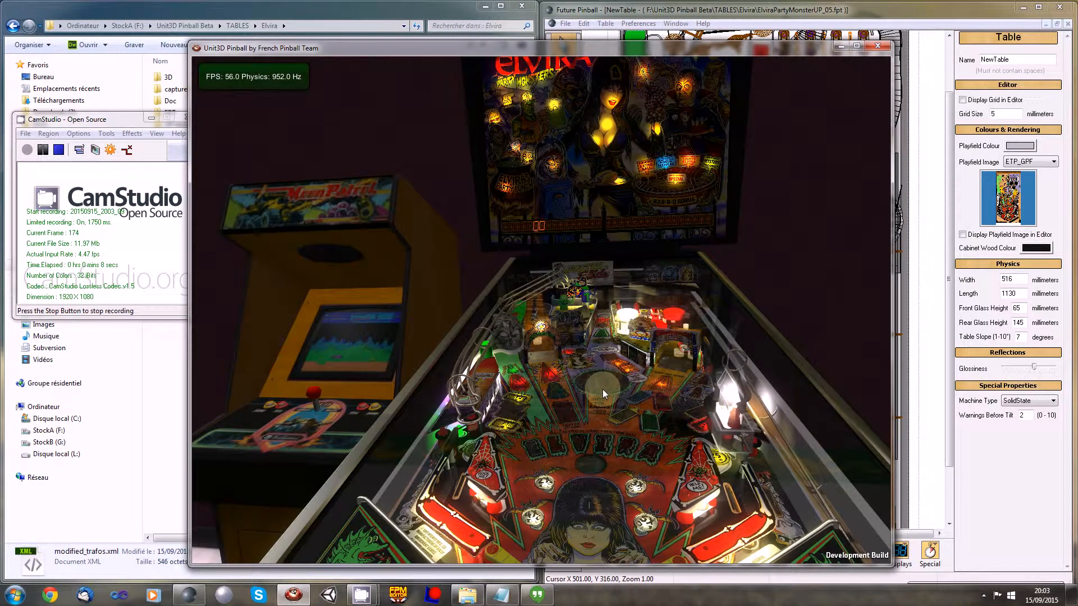
scroll(602, 389, up, 5)
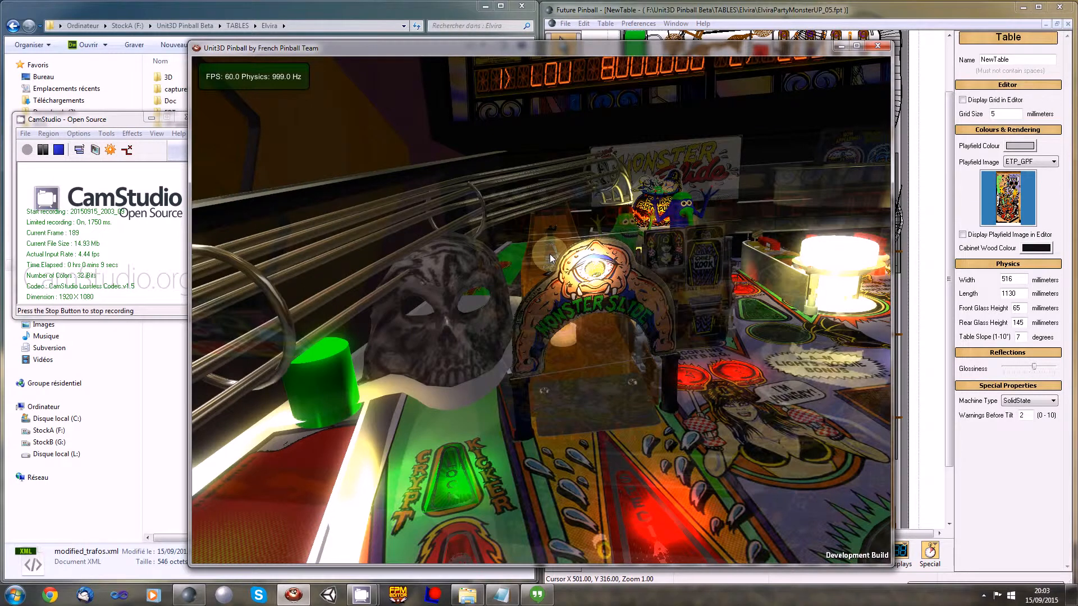
key(Escape)
click(450, 83)
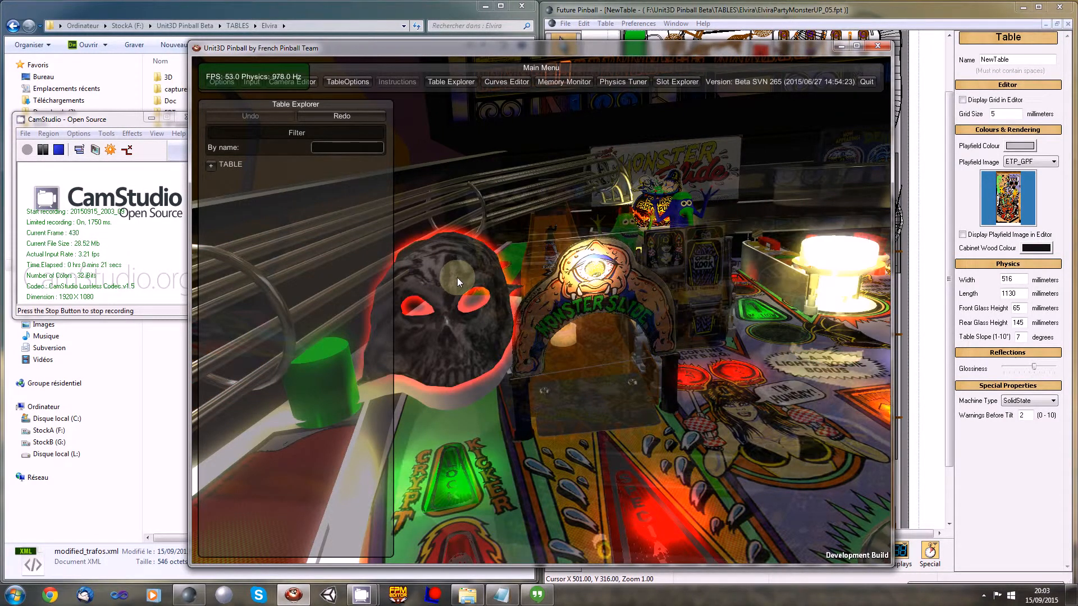
click(458, 278)
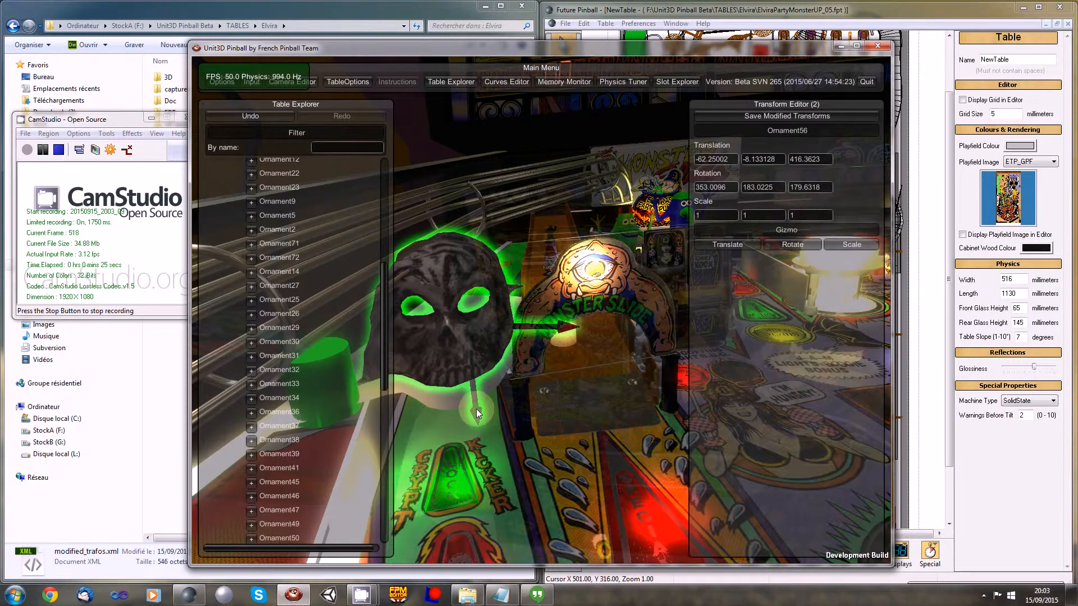
drag(476, 413, 476, 417)
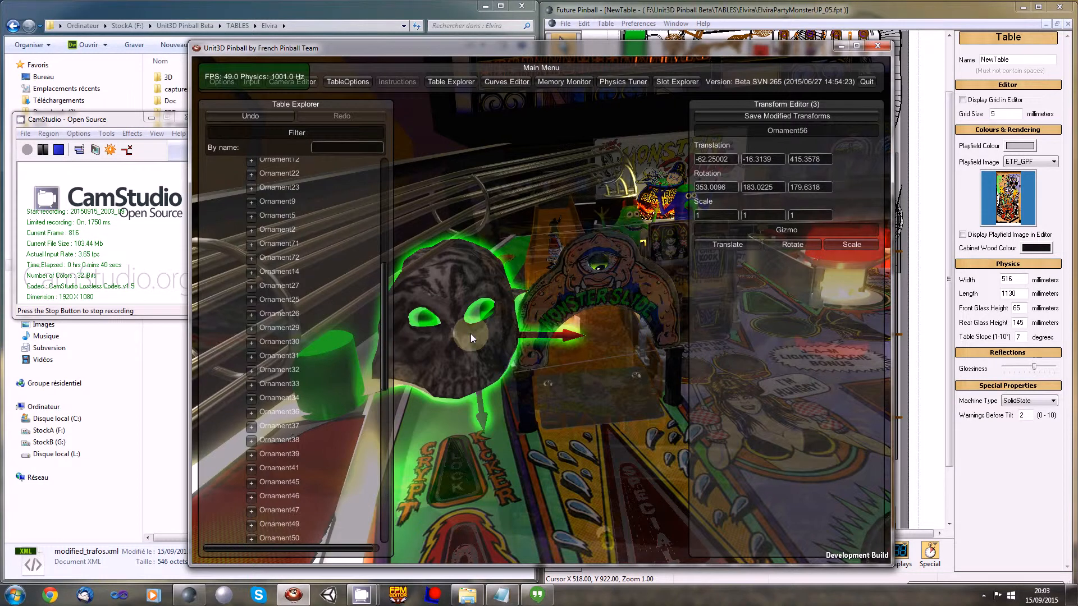
Select Surface27 beneath the skull and expand its Bulbs group in the Table Explorer
click(394, 387)
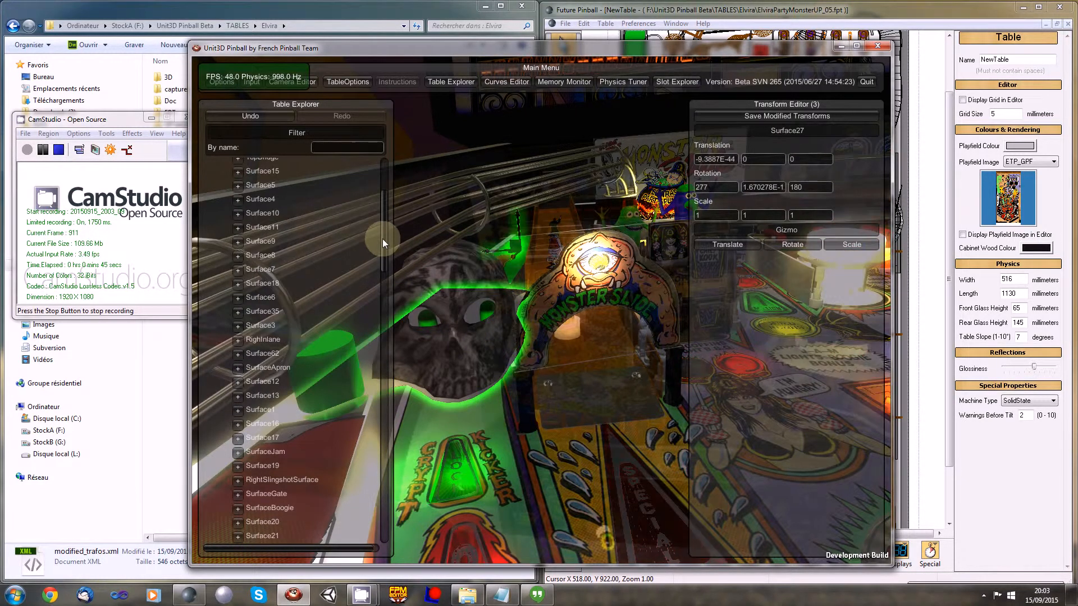
drag(383, 242, 390, 323)
scroll(274, 370, down, 2)
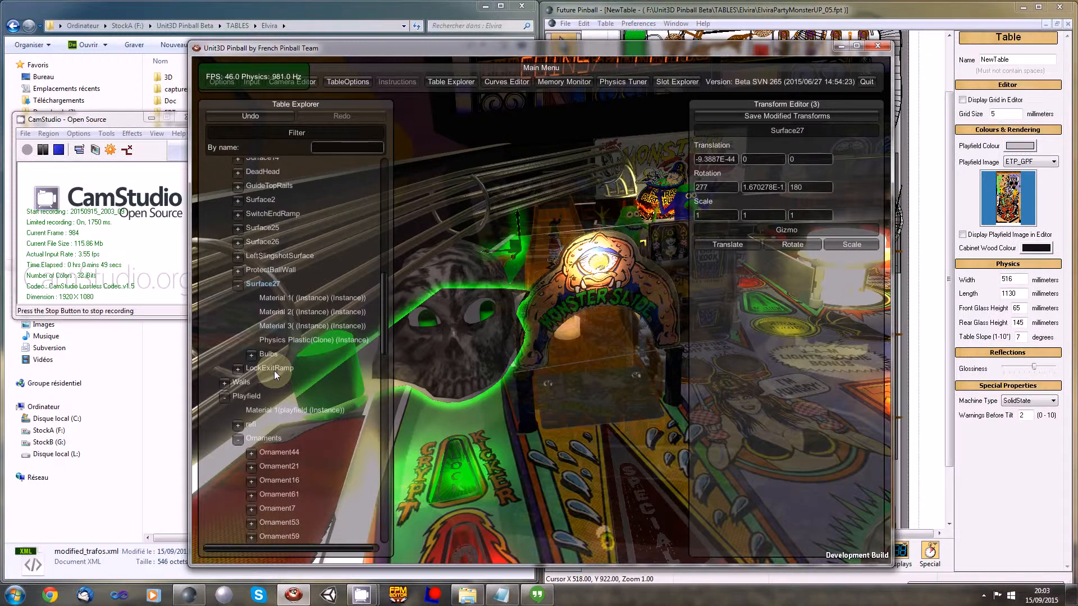
click(370, 598)
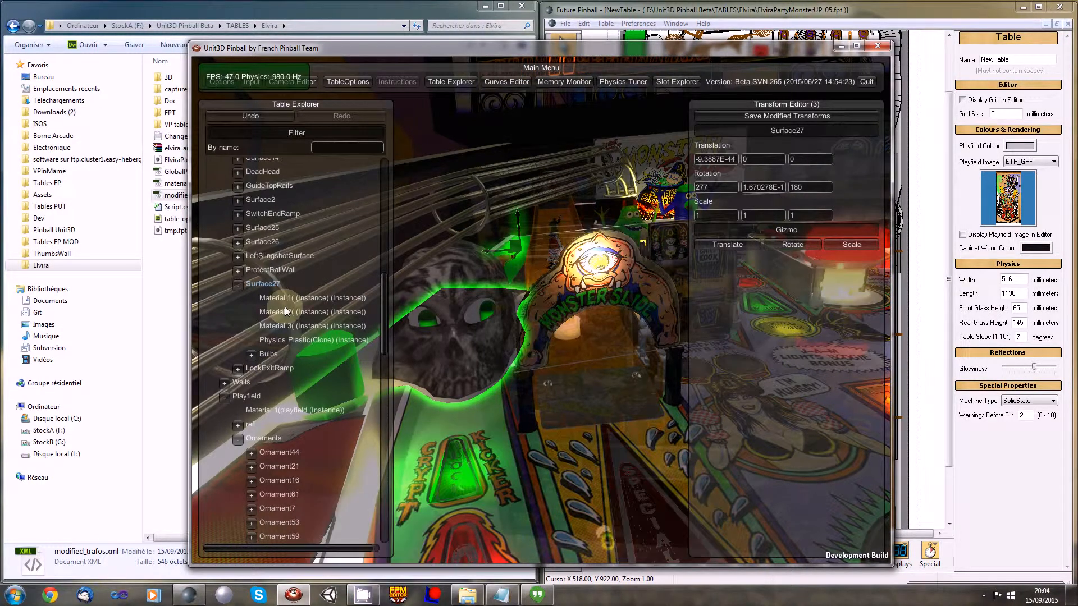
click(267, 355)
Move bulb I17 to a translation of about -54.34, 2.37, 448.03 and rotate it to about 278.72, 144.36, 195.95
click(277, 370)
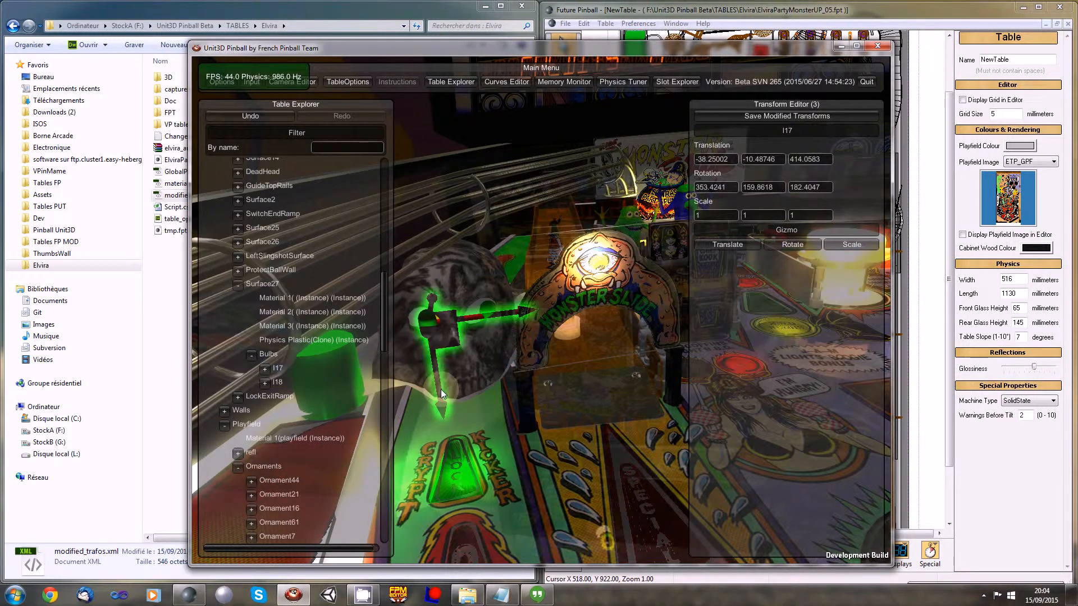
drag(441, 393, 442, 401)
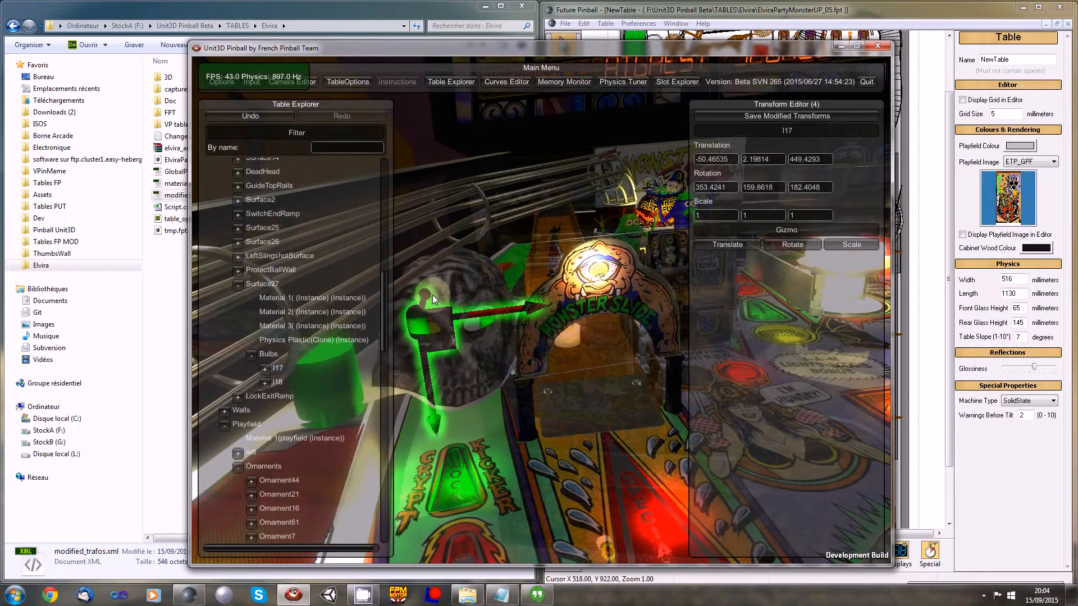
drag(433, 295, 479, 316)
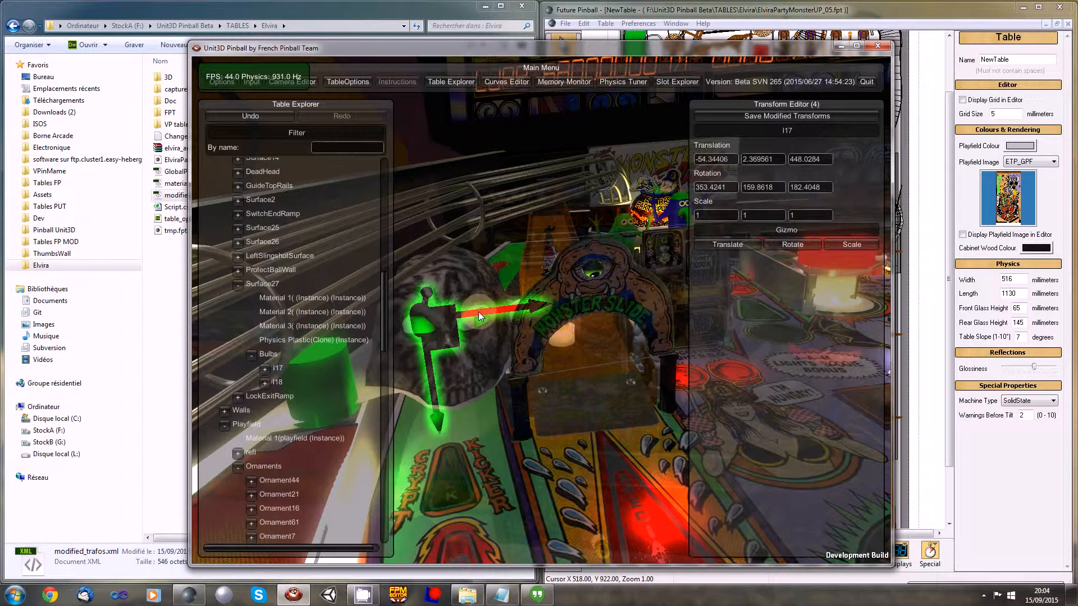
key(e)
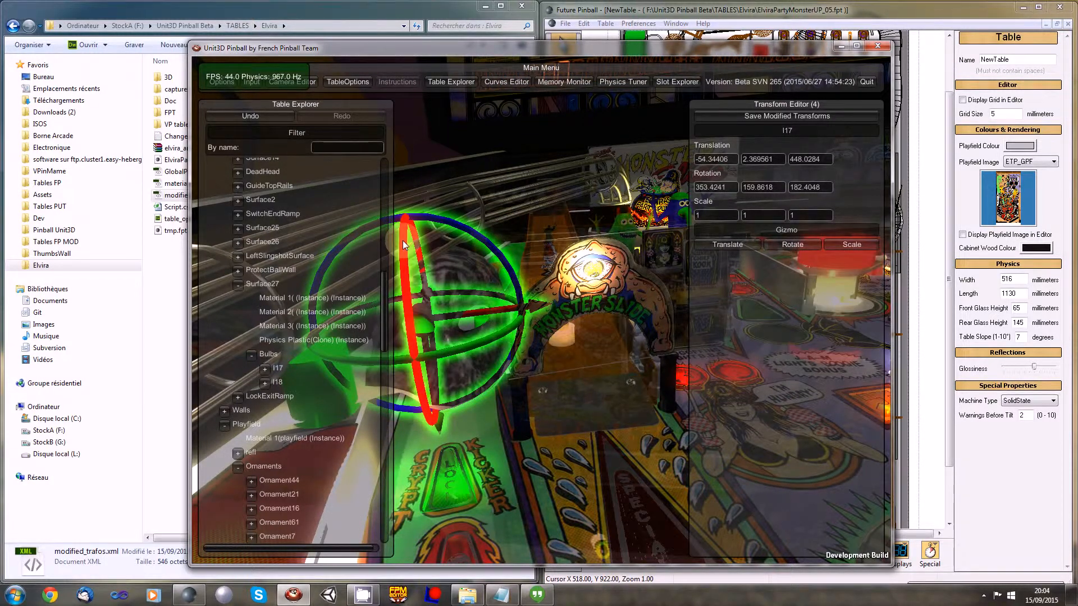
drag(402, 241, 324, 331)
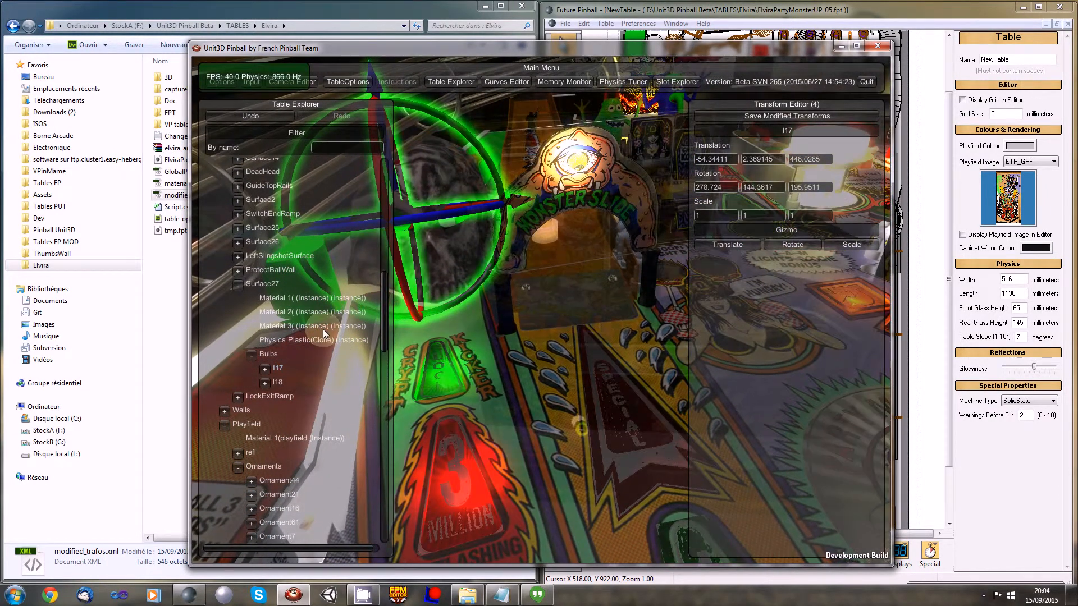
Select bulb I18 and move it to a translation of about -73.90, -0.37, 432.00, behind the skull's other eye
click(276, 382)
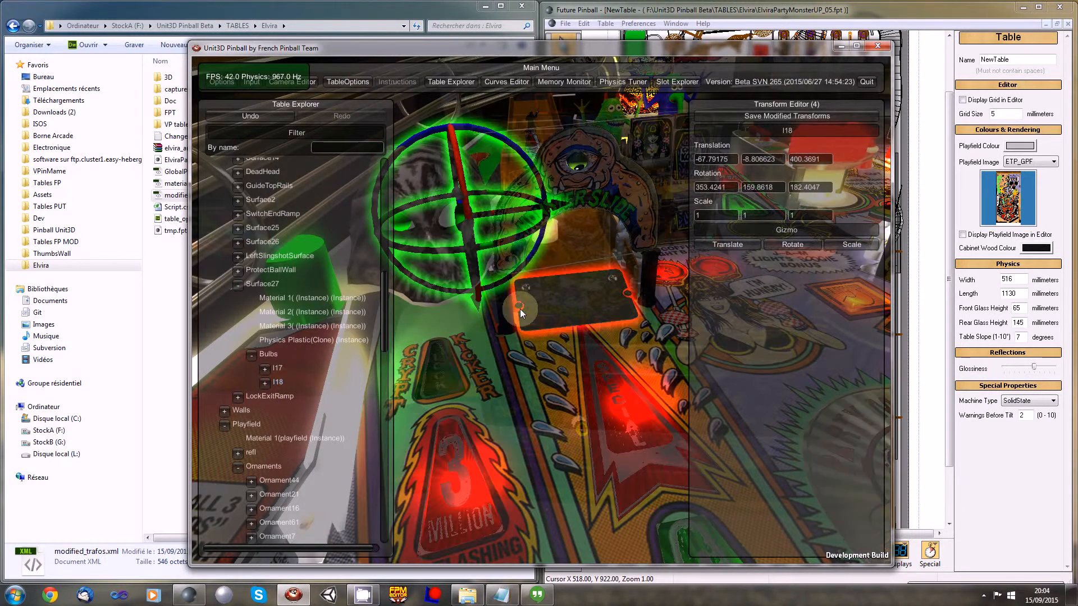
click(743, 244)
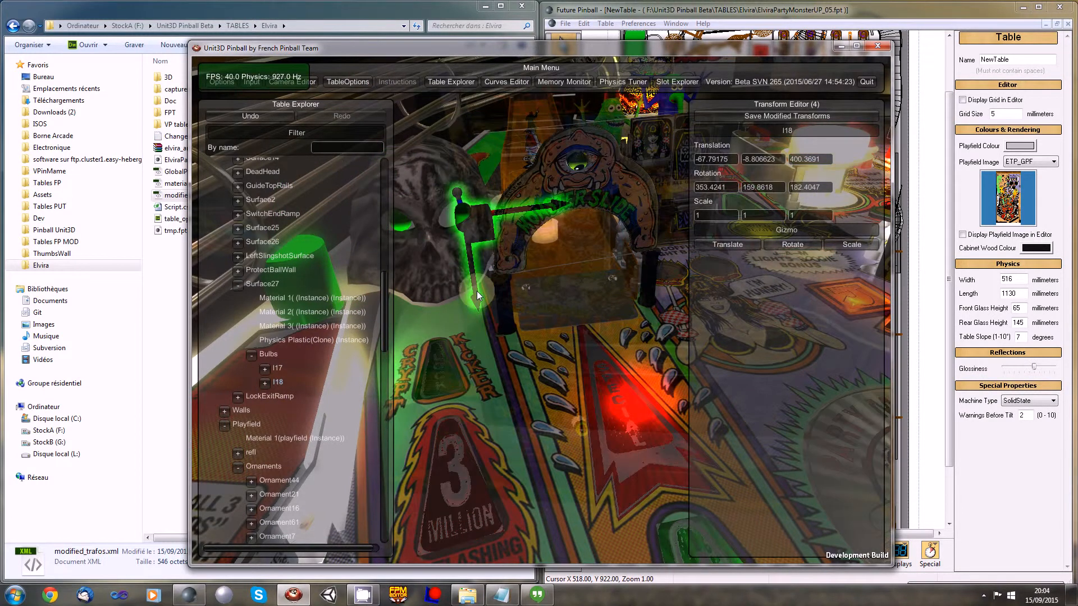
drag(478, 293, 471, 210)
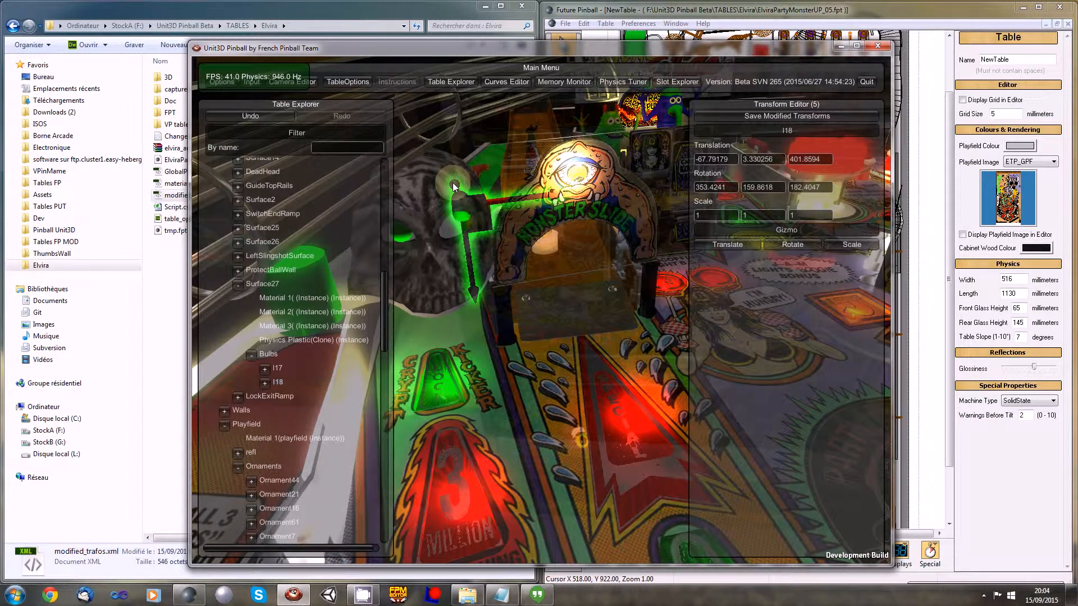
drag(452, 183, 448, 193)
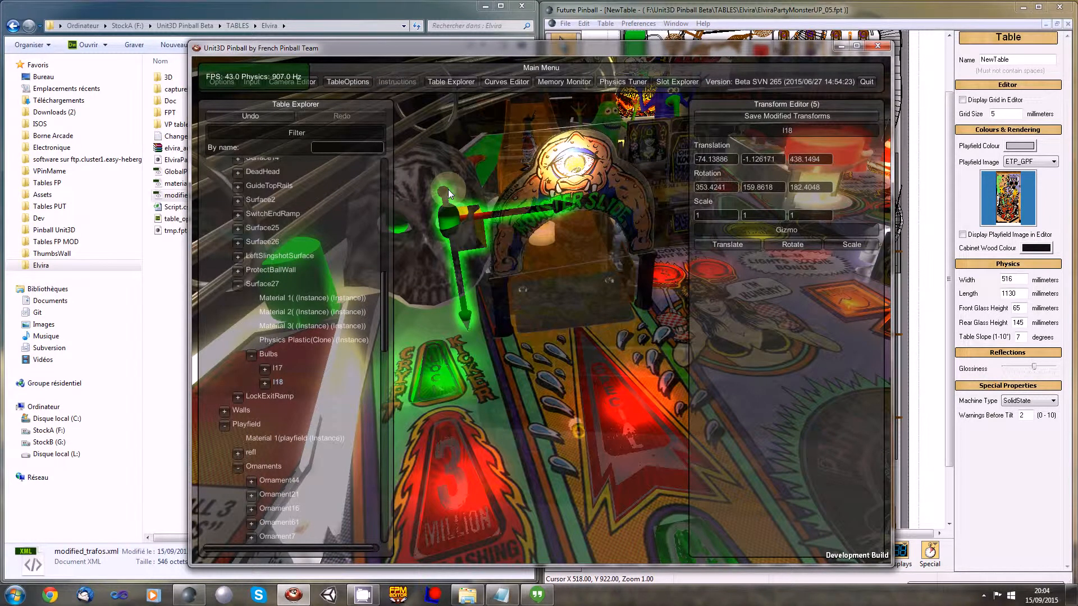
drag(448, 190, 449, 188)
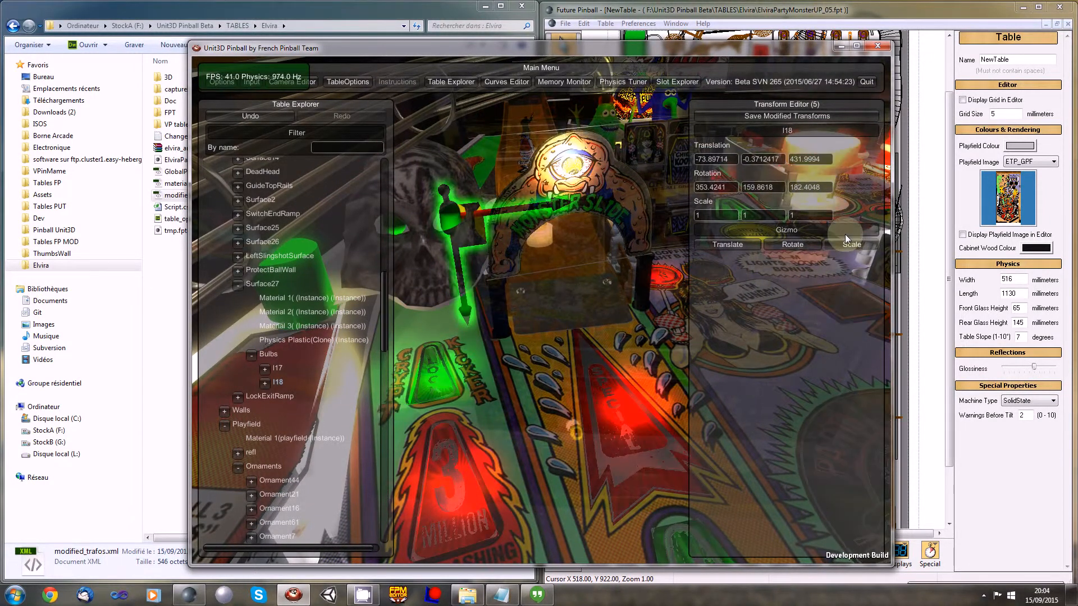
Rotate bulb I18 to about 322.68, 158.31, 183.00 and hide the Table Explorer to check the skull's eyes
click(793, 245)
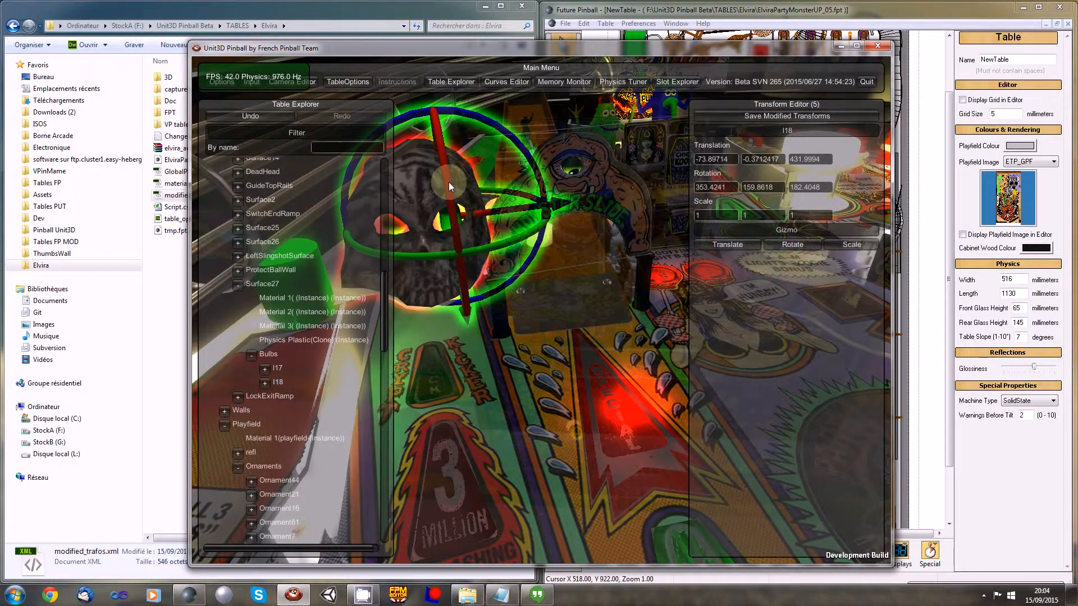
drag(449, 182, 457, 198)
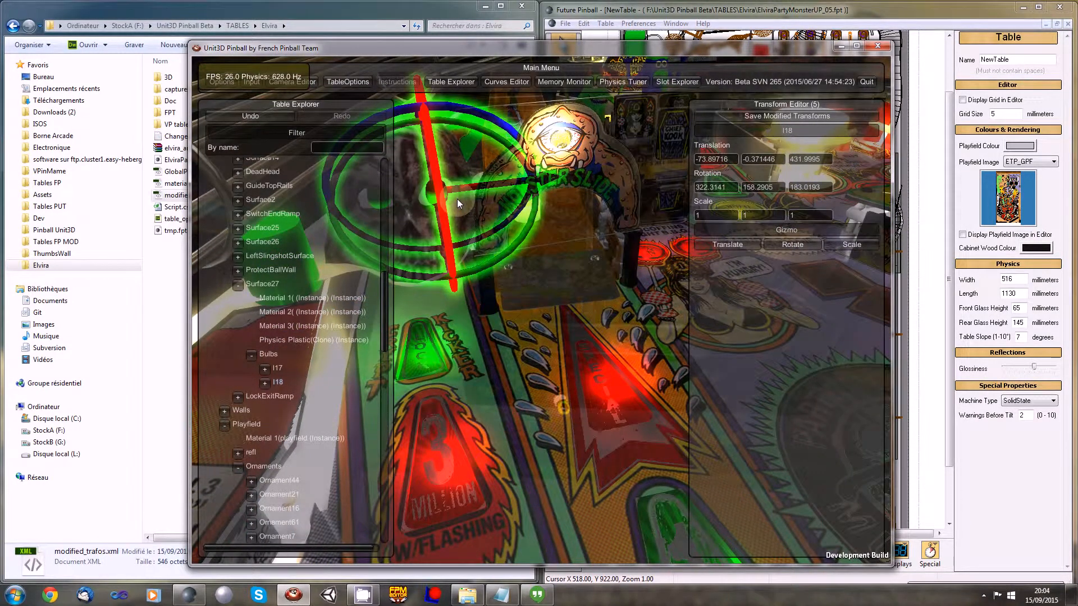
drag(457, 200, 457, 201)
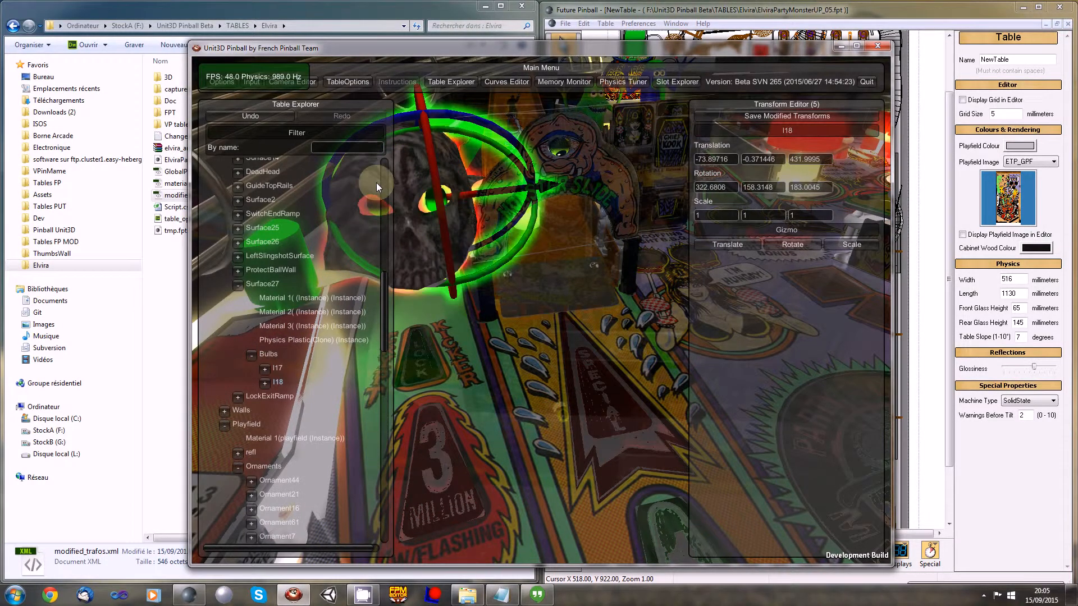
click(456, 78)
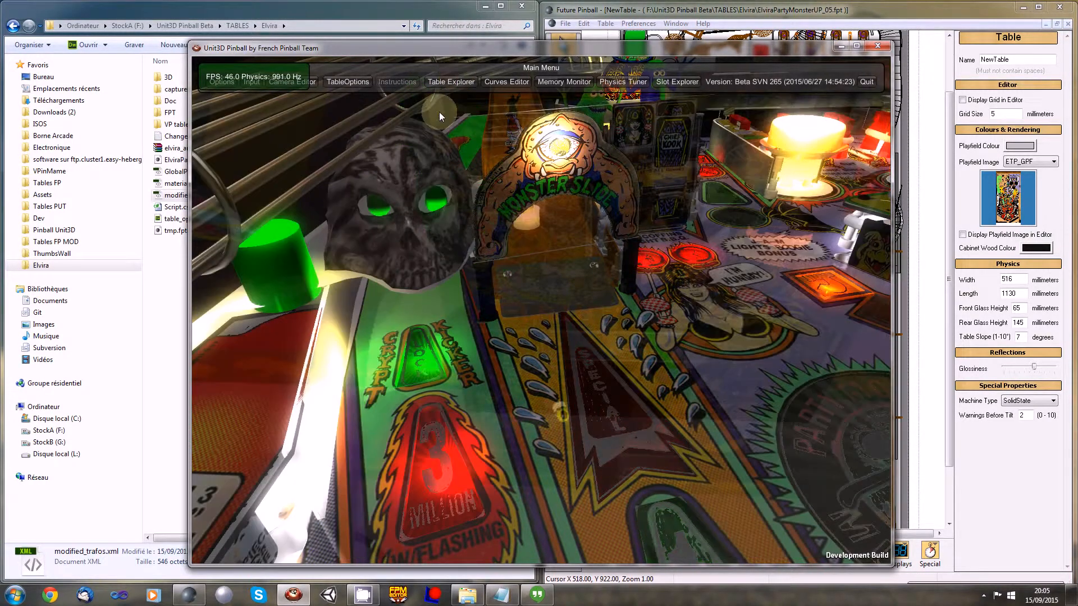
Reselect bulb I17 in the Table Explorer and move it to a translation of about -50.56, 2.35, 437.56
click(450, 86)
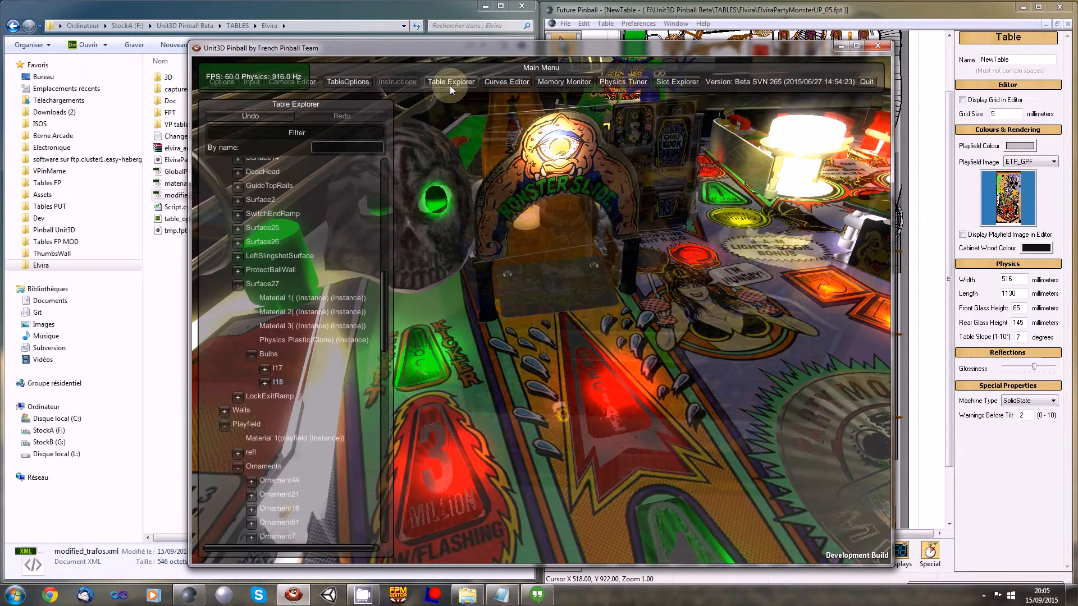
click(278, 369)
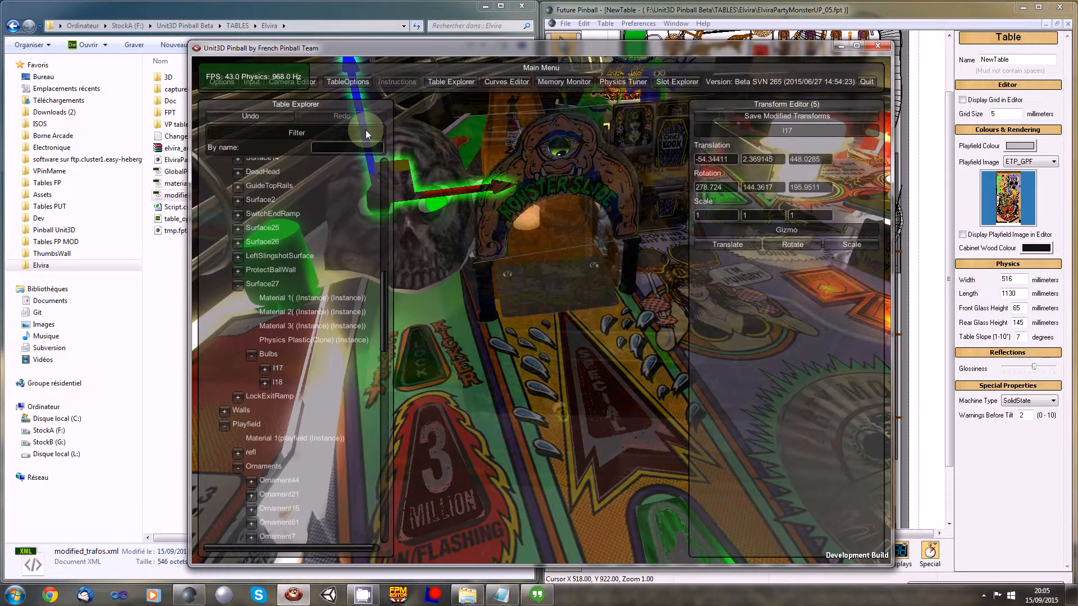
drag(365, 130, 357, 98)
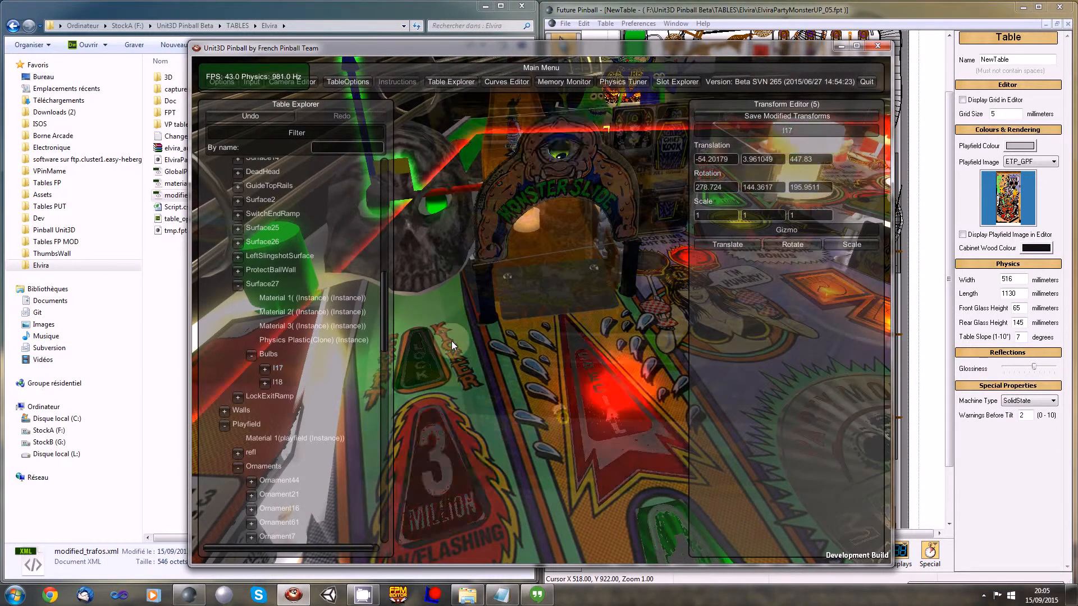
right_drag(452, 342, 514, 190)
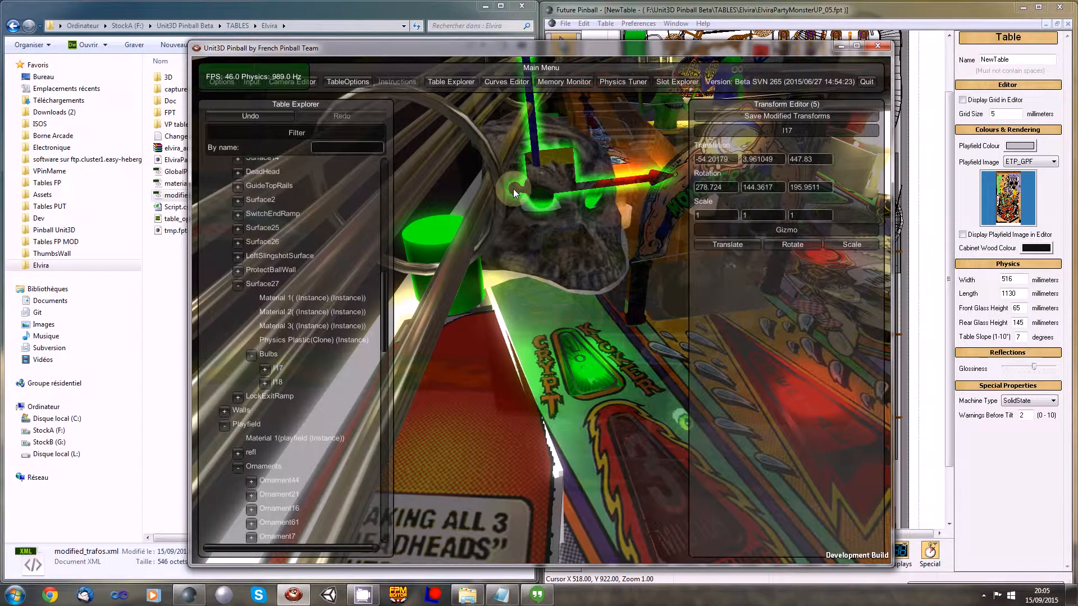
drag(514, 189, 512, 190)
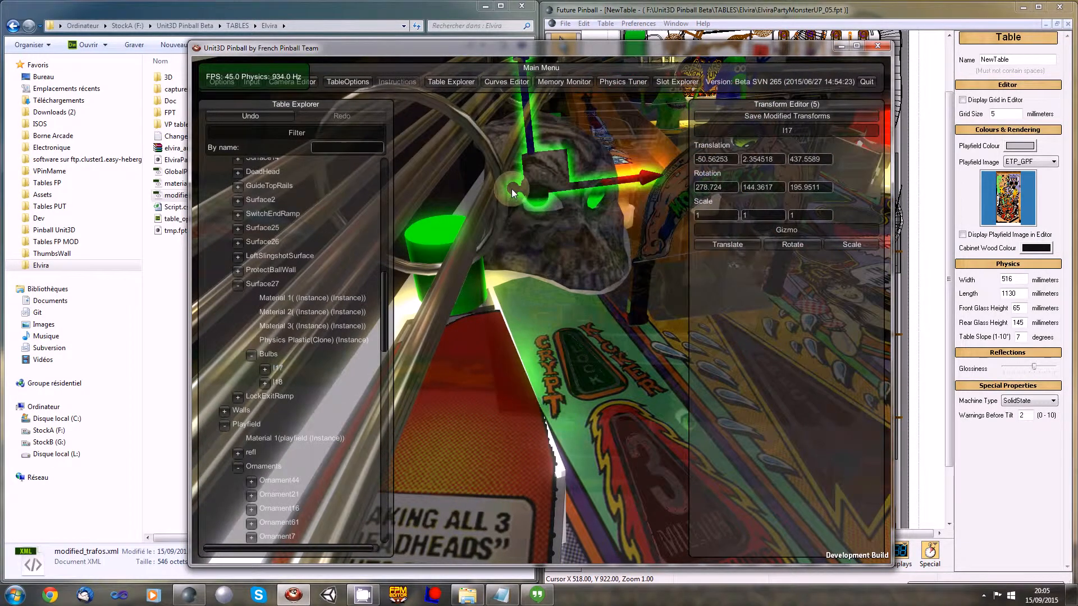
Select bulb I18 again and rotate it to about 284.34, 150.75, 189.69
click(277, 382)
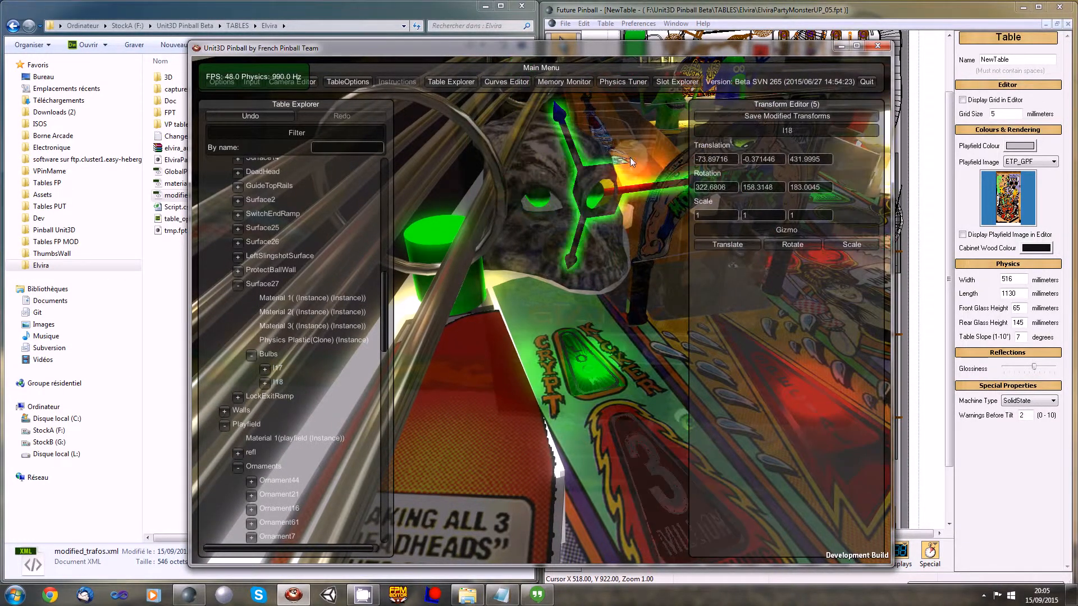
right_drag(605, 197, 601, 215)
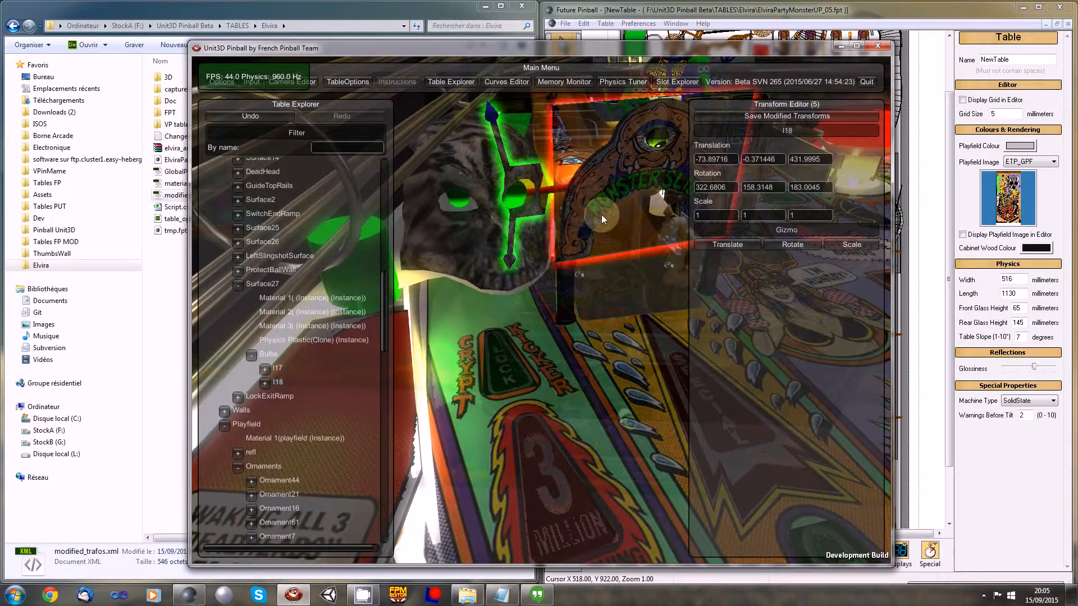
key(e)
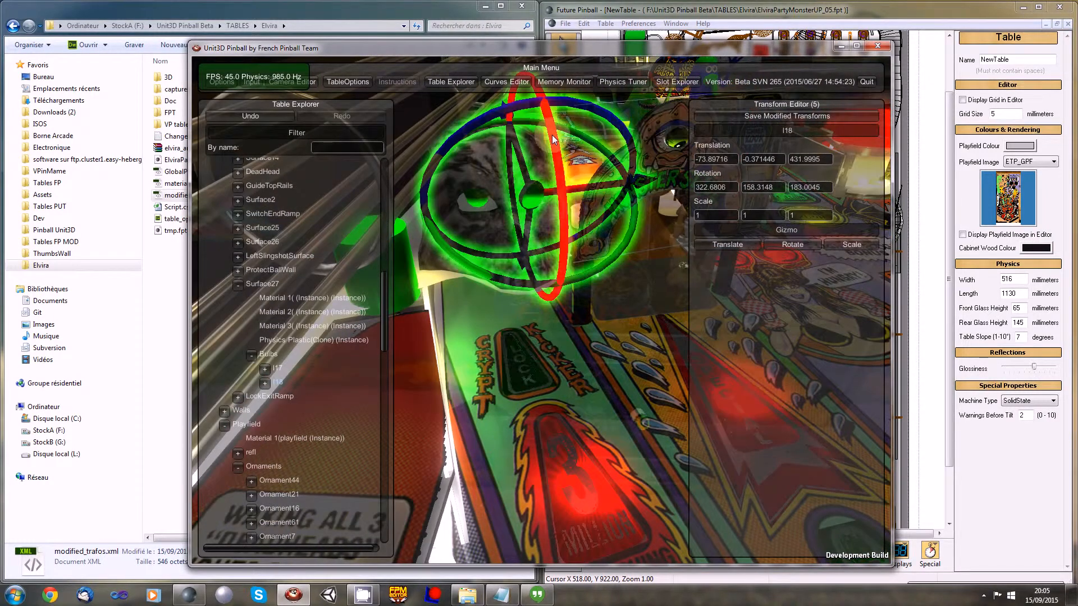
drag(551, 135, 558, 156)
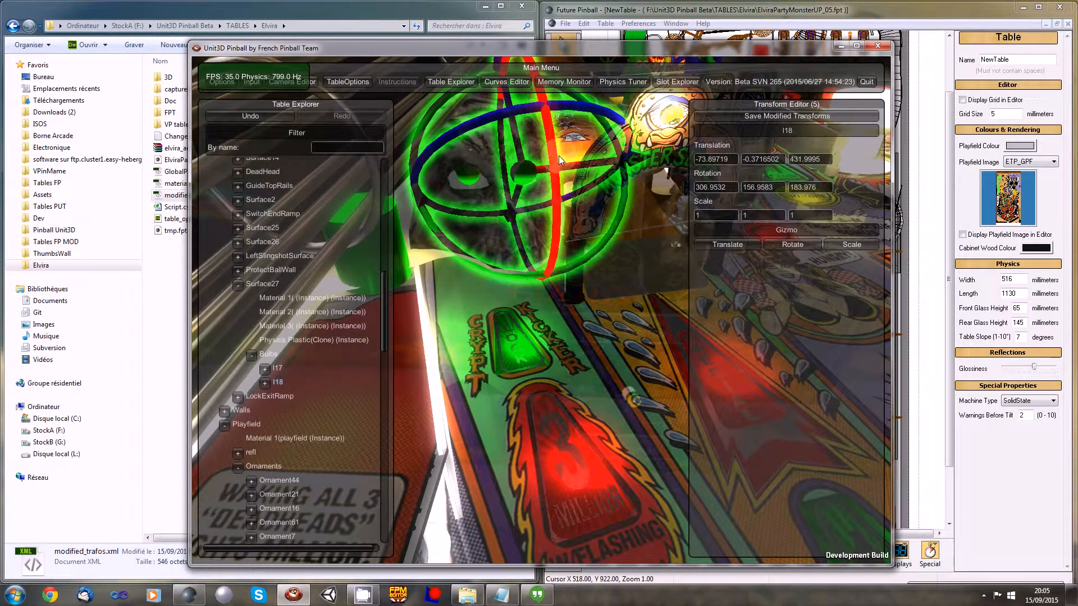
drag(558, 156, 741, 253)
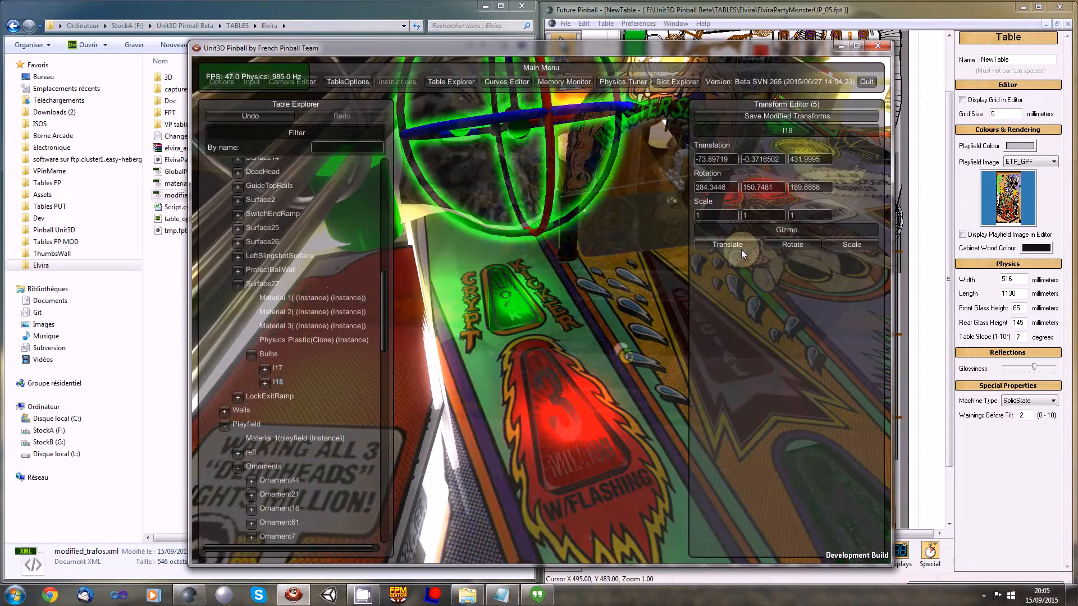
Move bulb I18 to a translation of about -73.01, 0.93, 424.47 and hide the Table Explorer to check the eyes
click(727, 245)
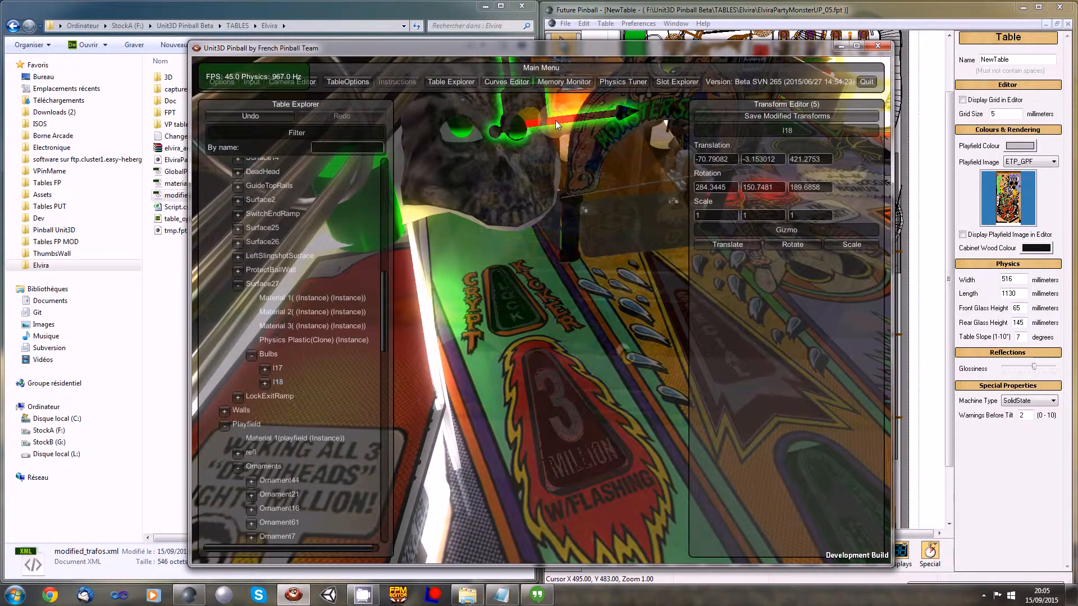
drag(554, 120, 507, 58)
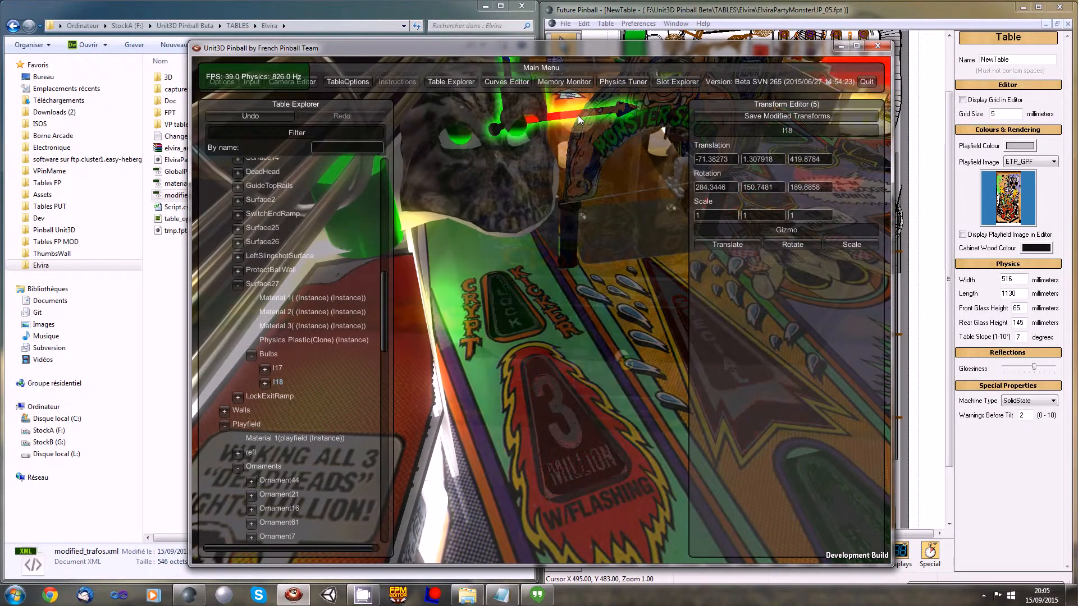
drag(578, 115, 536, 93)
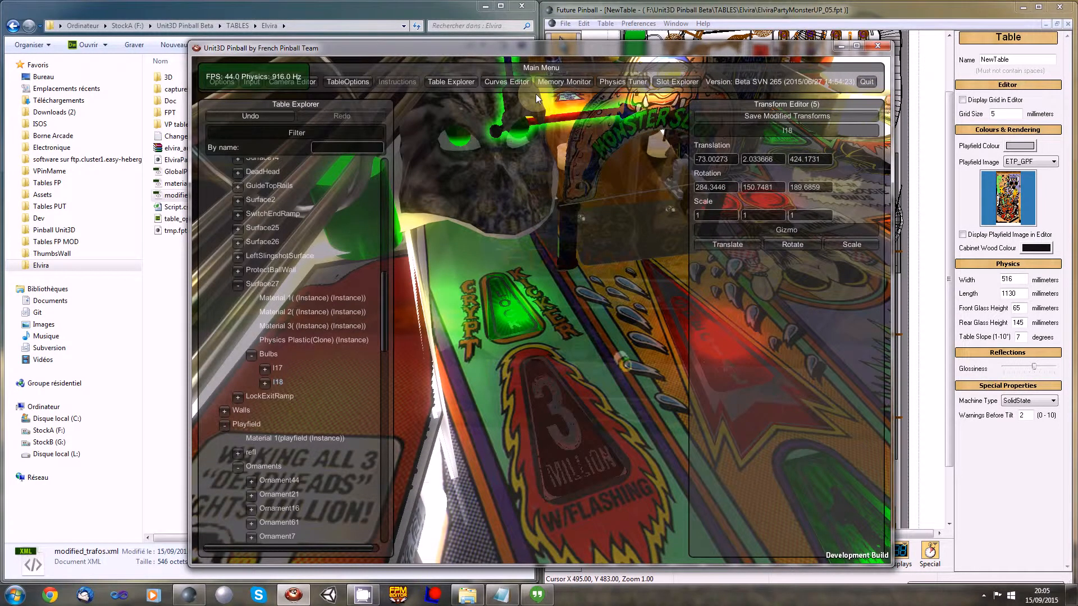
click(452, 82)
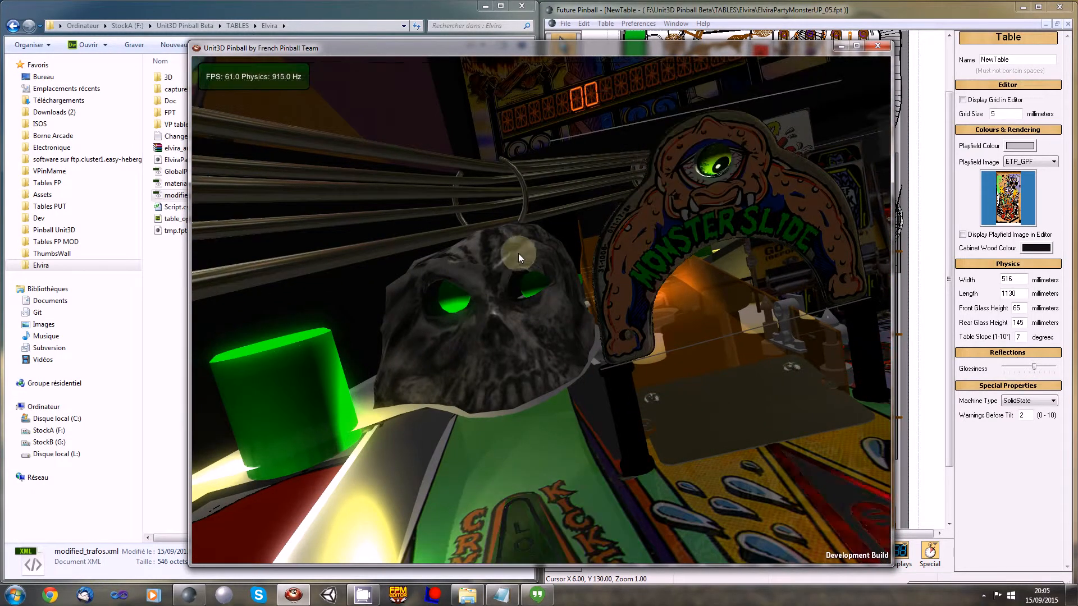
Reopen the Table Explorer, select bulb I18 and shift it to a translation of about -76.57, 2.61, 442.39
click(456, 83)
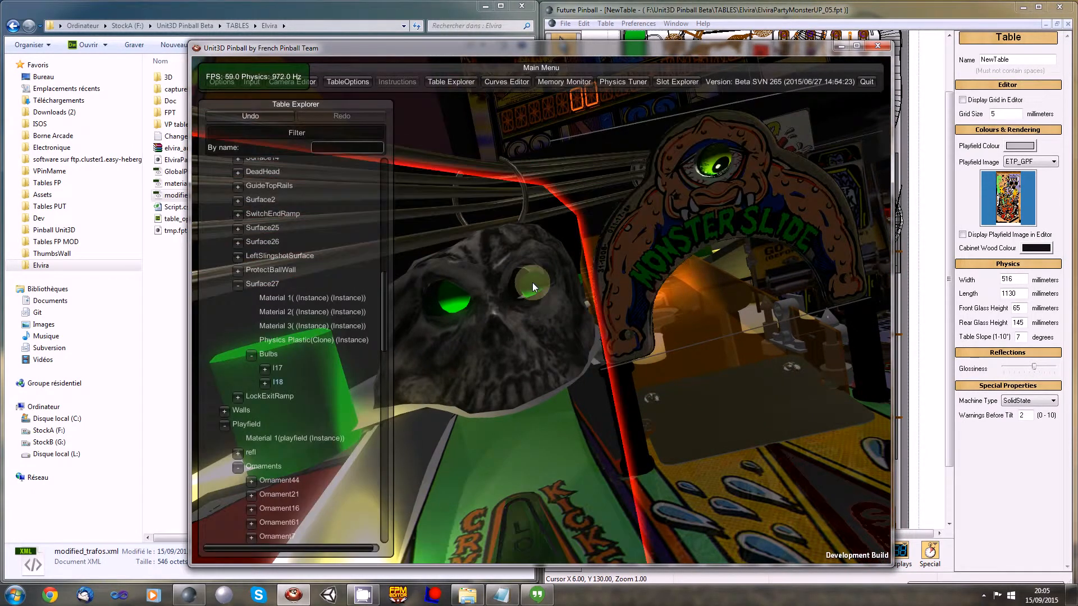
click(278, 383)
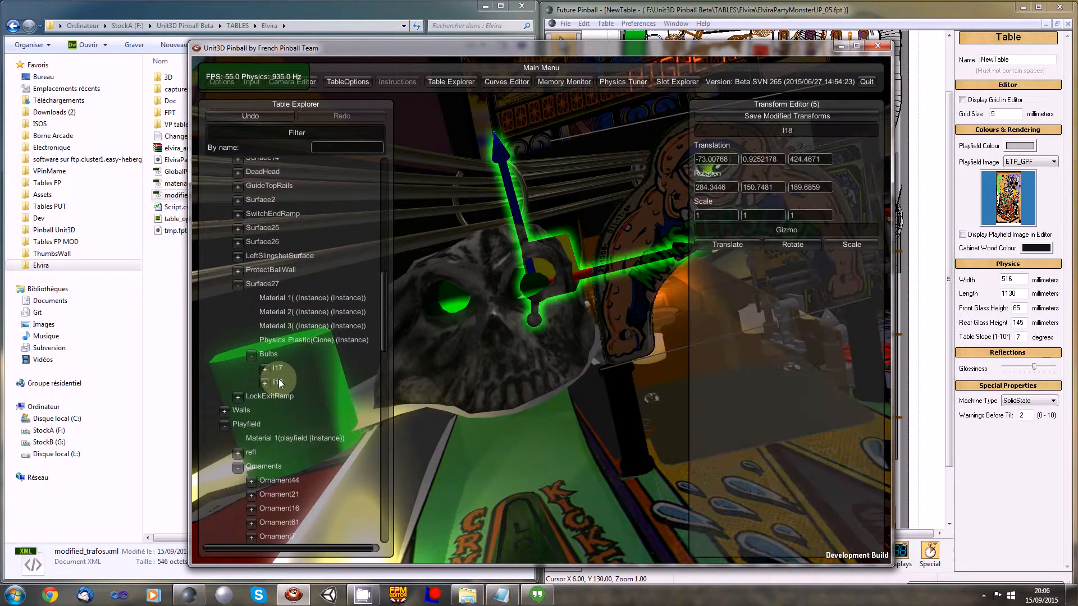
drag(555, 245, 554, 246)
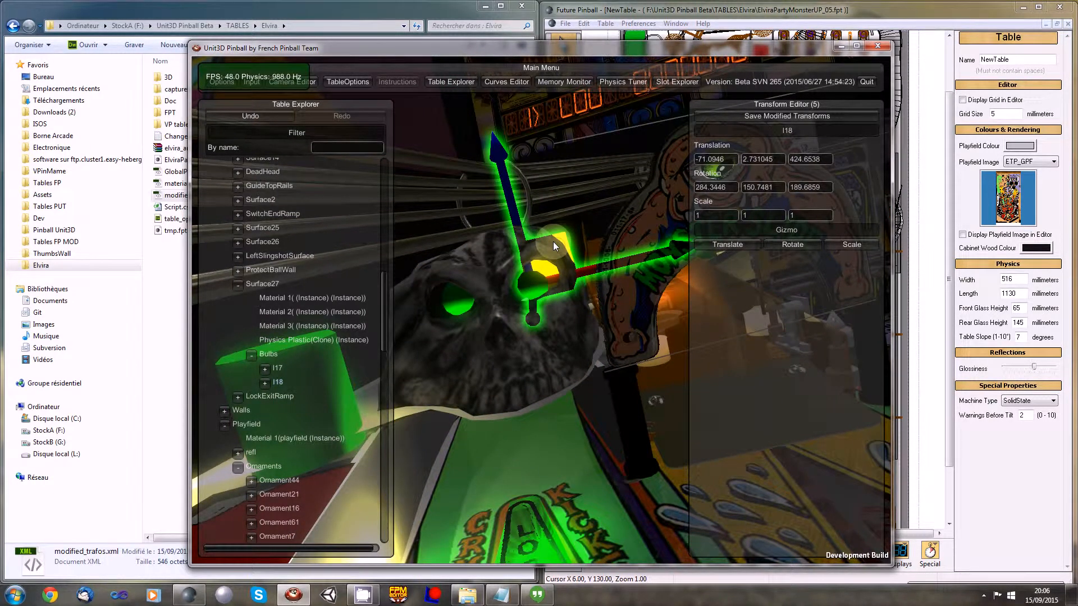
mouse_move(553, 245)
mouse_down()
mouse_move(519, 218)
mouse_move(540, 317)
mouse_move(561, 242)
mouse_up()
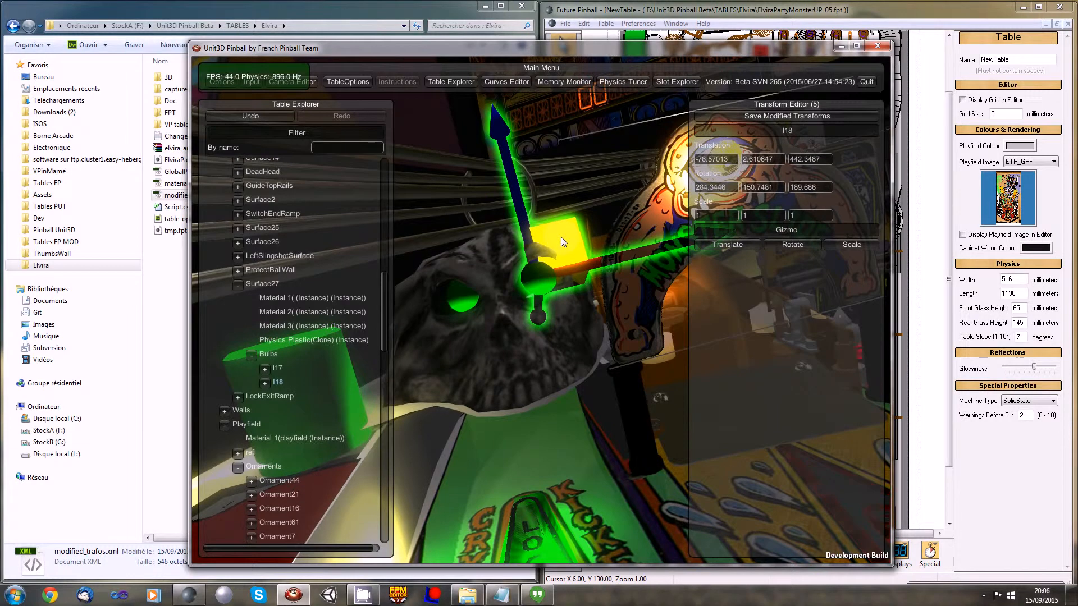
Select bulb I17 in the Table Explorer and move it to a translation of about -53.11, 1.81, 447.14
click(315, 371)
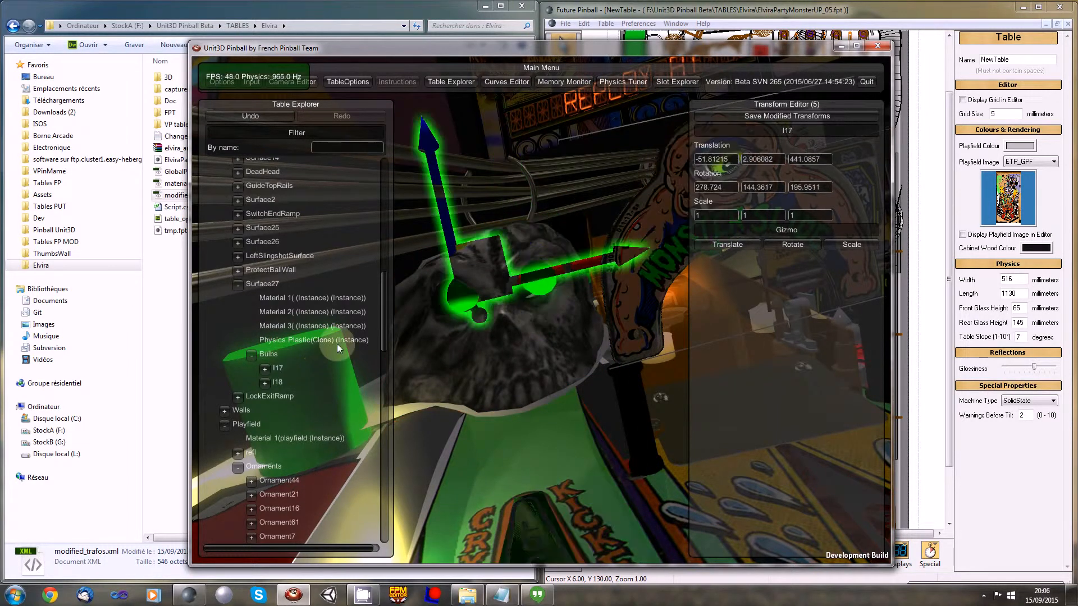
drag(487, 255, 484, 262)
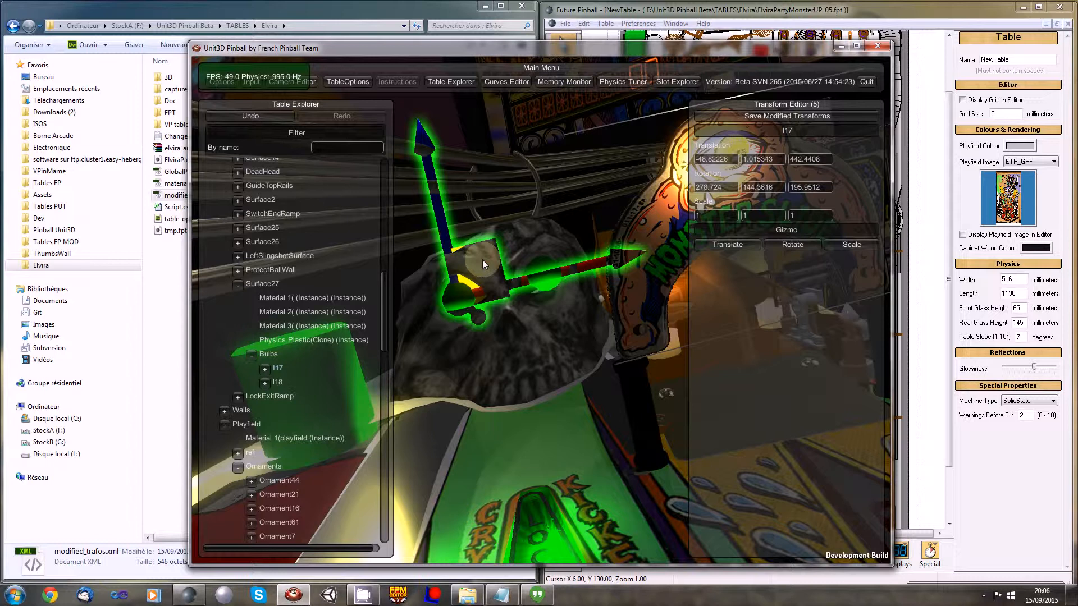
mouse_move(483, 260)
mouse_down()
mouse_move(481, 320)
mouse_move(477, 262)
mouse_up()
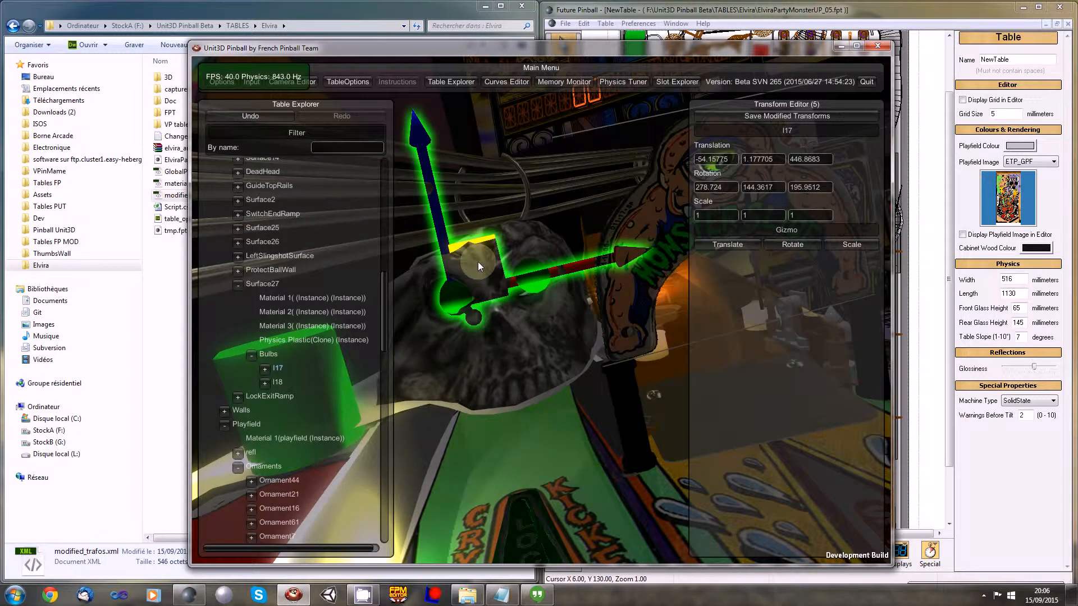
drag(477, 262, 476, 279)
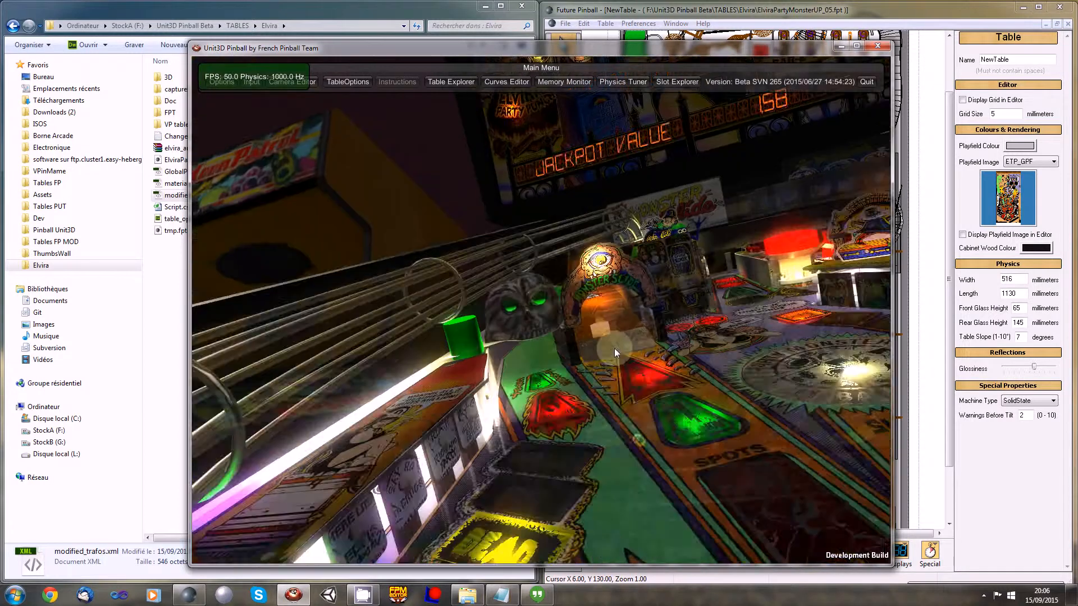
Check the skull's eyes from farther away, reopen the Table Explorer, and select bulb I17 to save the modified transforms
middle_drag(614, 348, 656, 331)
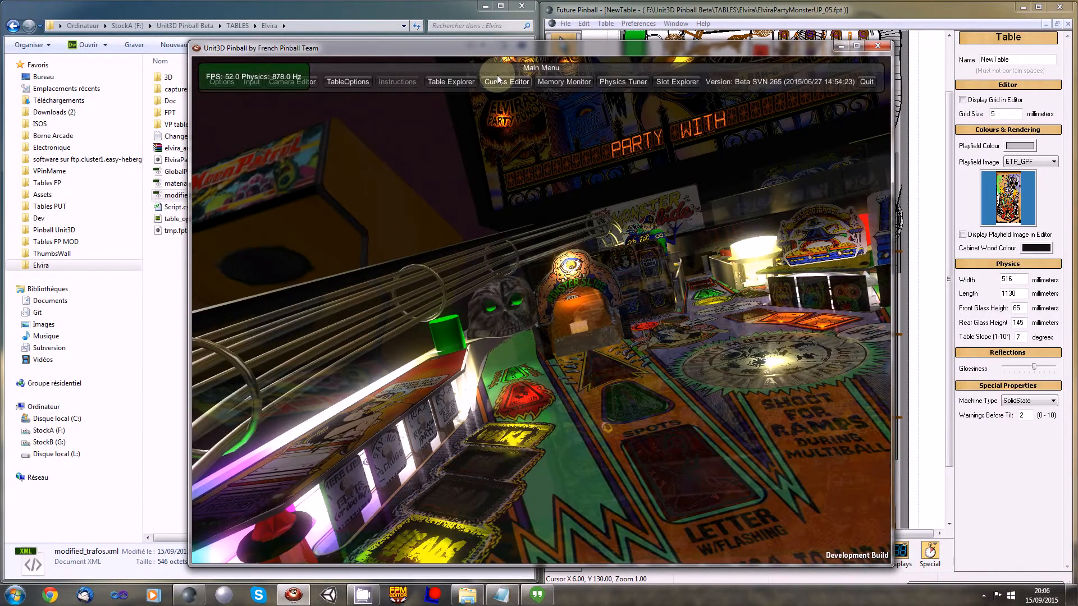
click(470, 81)
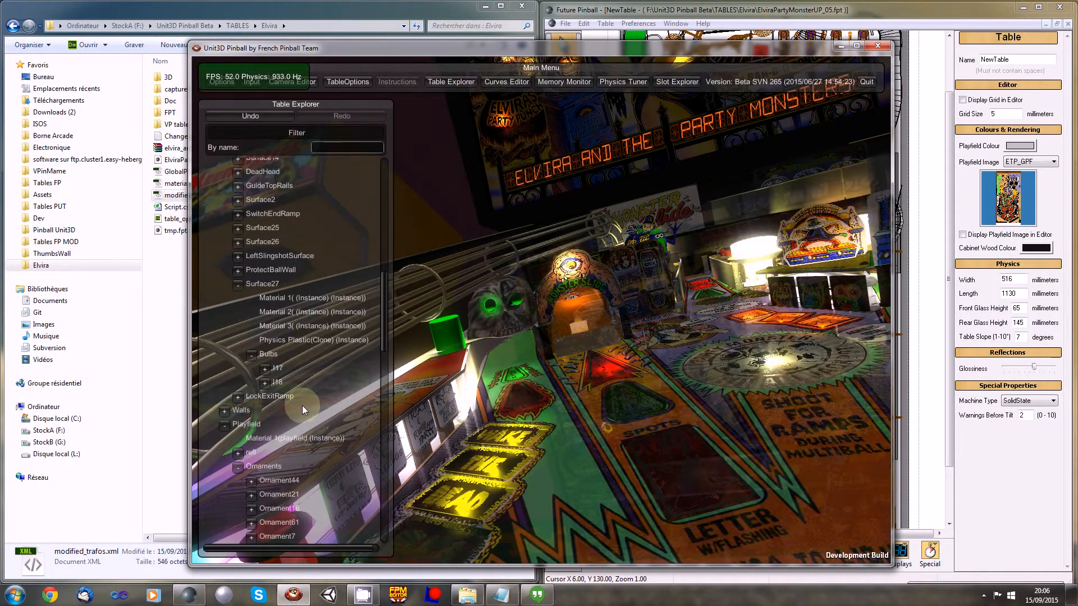
click(281, 368)
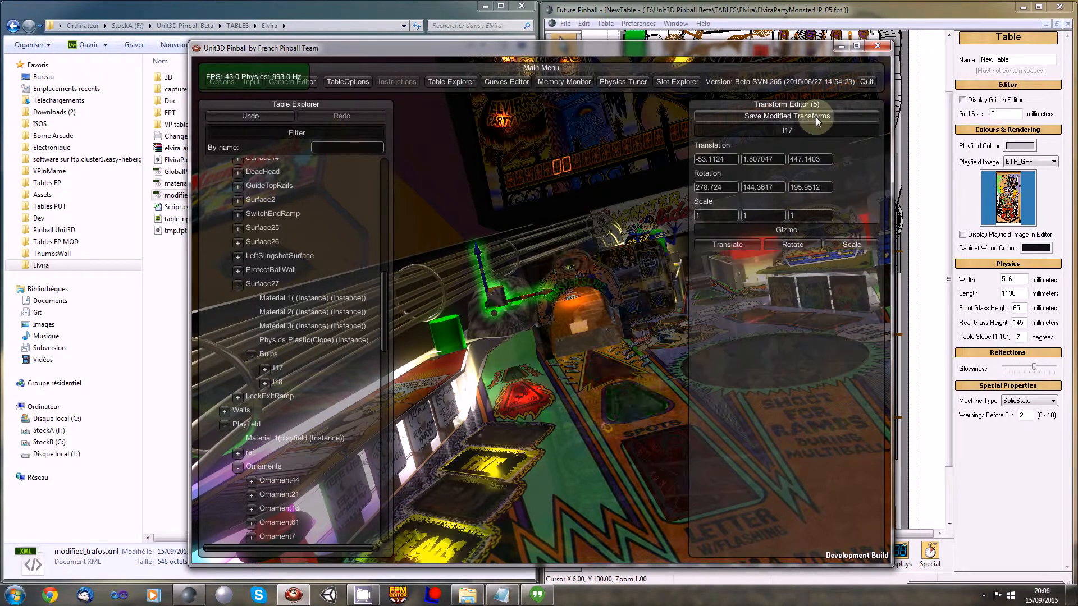
Open modified_trafos.xml from the Elvira folder, review the saved transforms of the toys, Ornament56 and both bulbs, and close the file
click(344, 18)
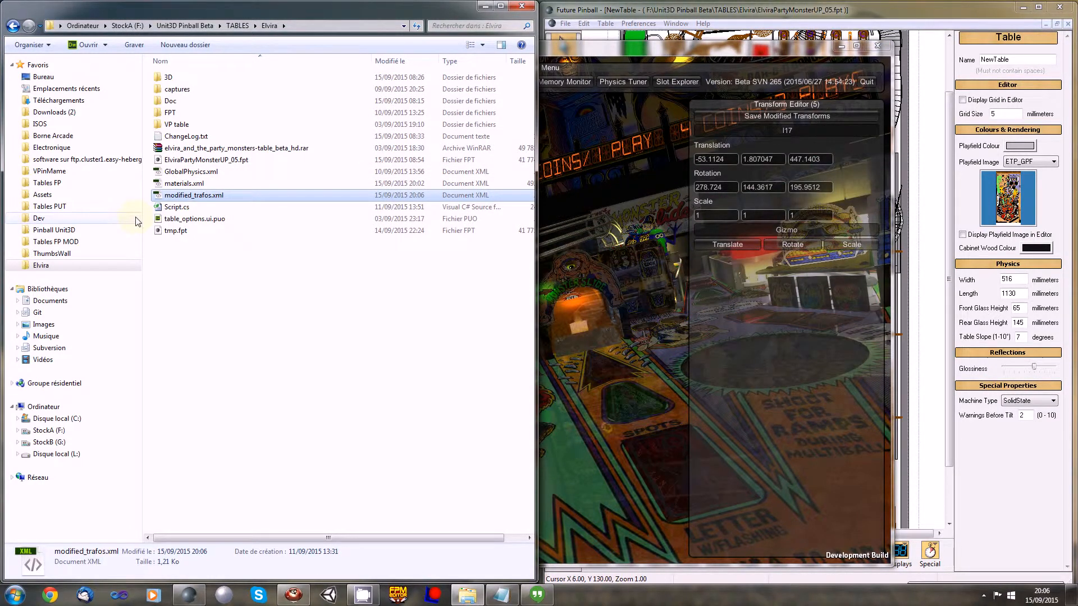
double_click(194, 195)
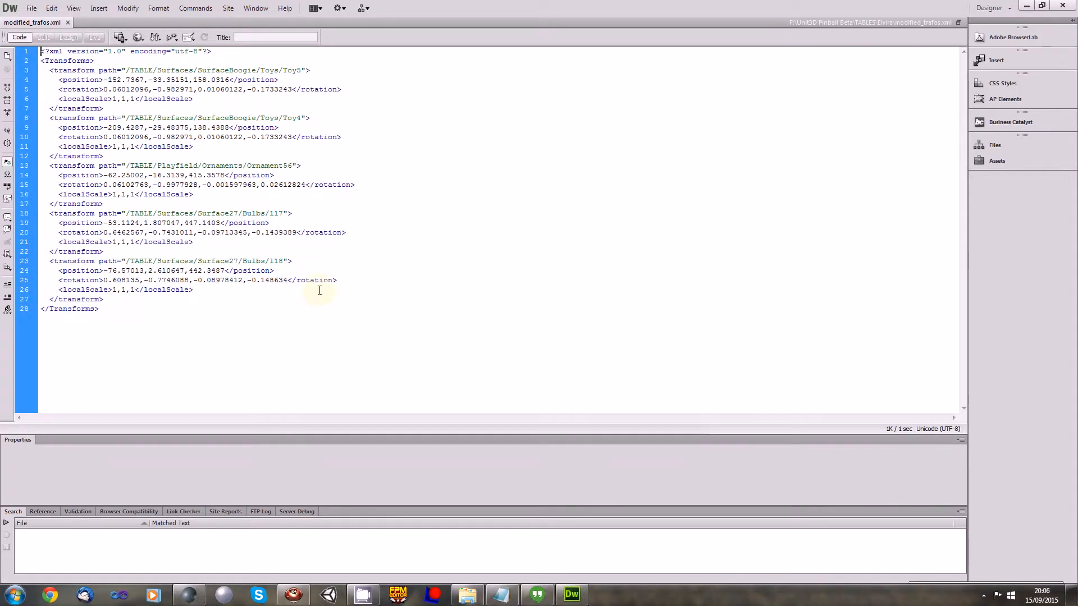
drag(42, 165, 180, 301)
drag(279, 194, 40, 137)
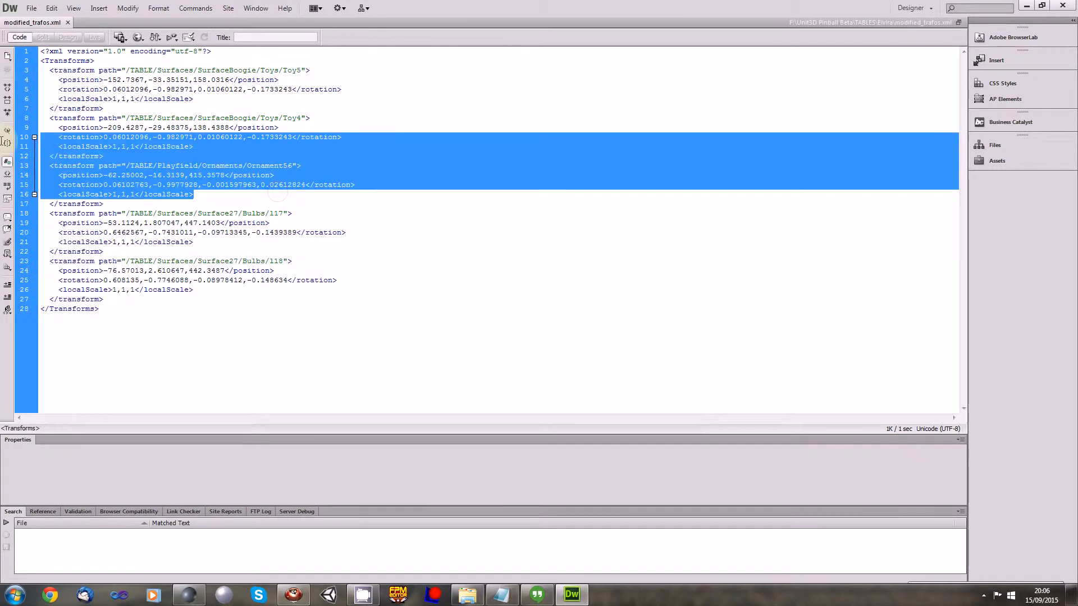
drag(214, 293, 41, 214)
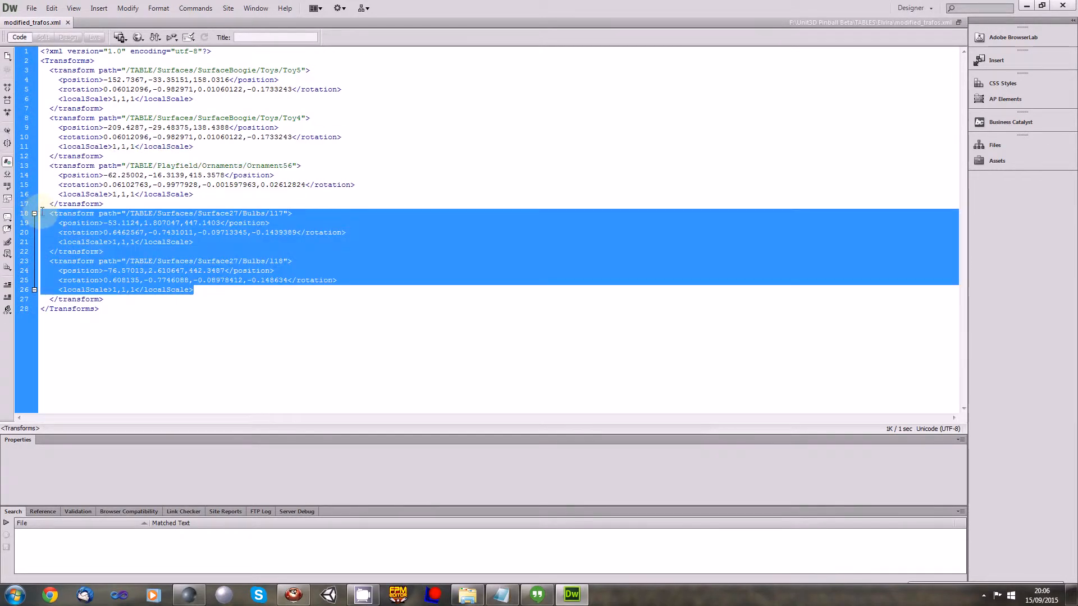
drag(194, 146, 40, 79)
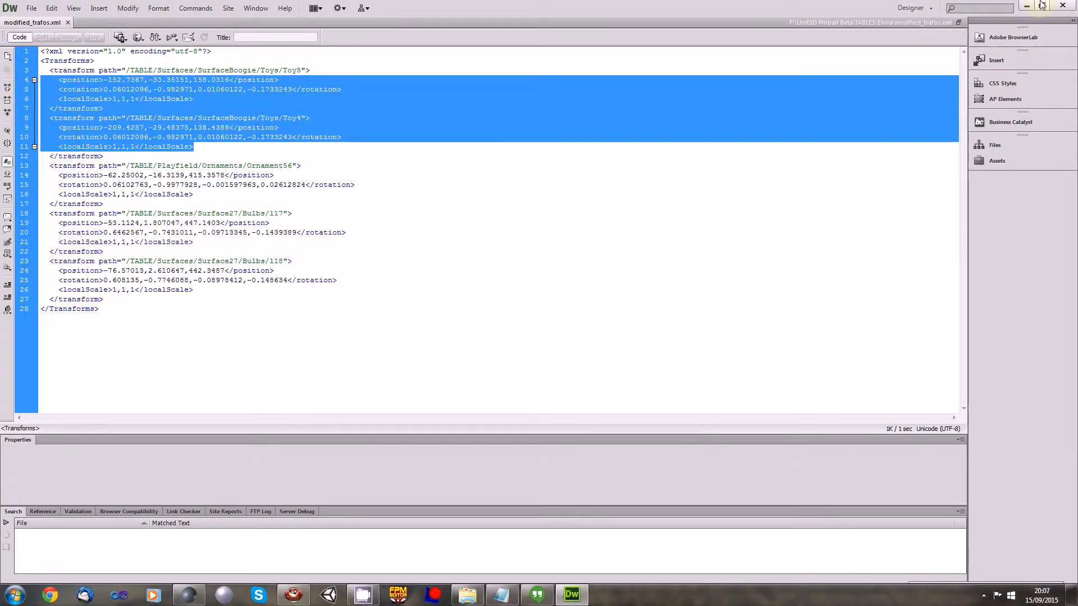
click(1063, 7)
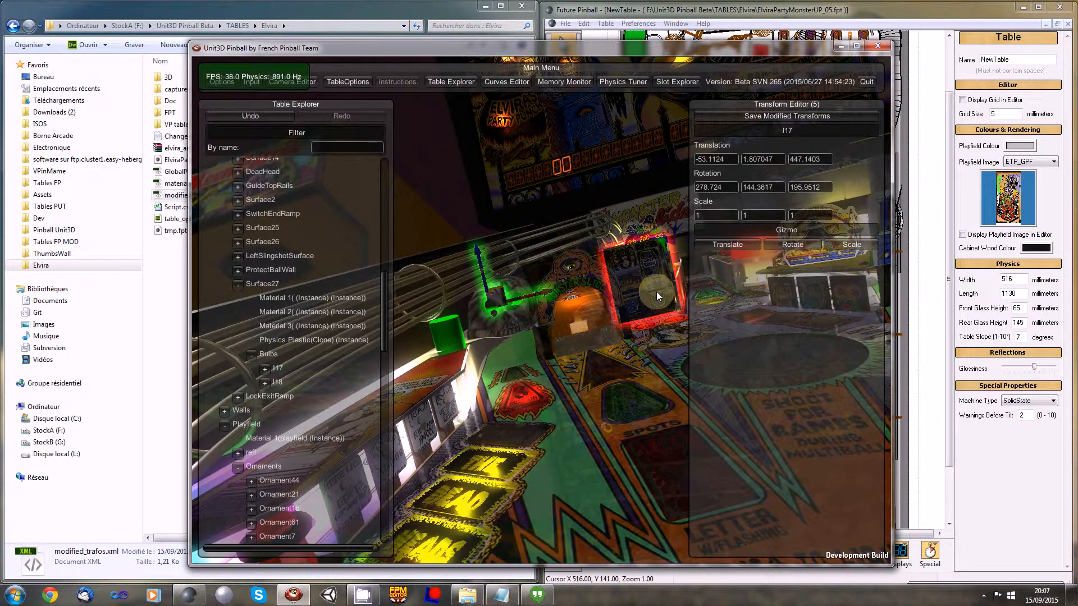
Hide the Table Explorer, add a credit, start a game and launch the ball, and examine the skull and its eyes up close
click(461, 82)
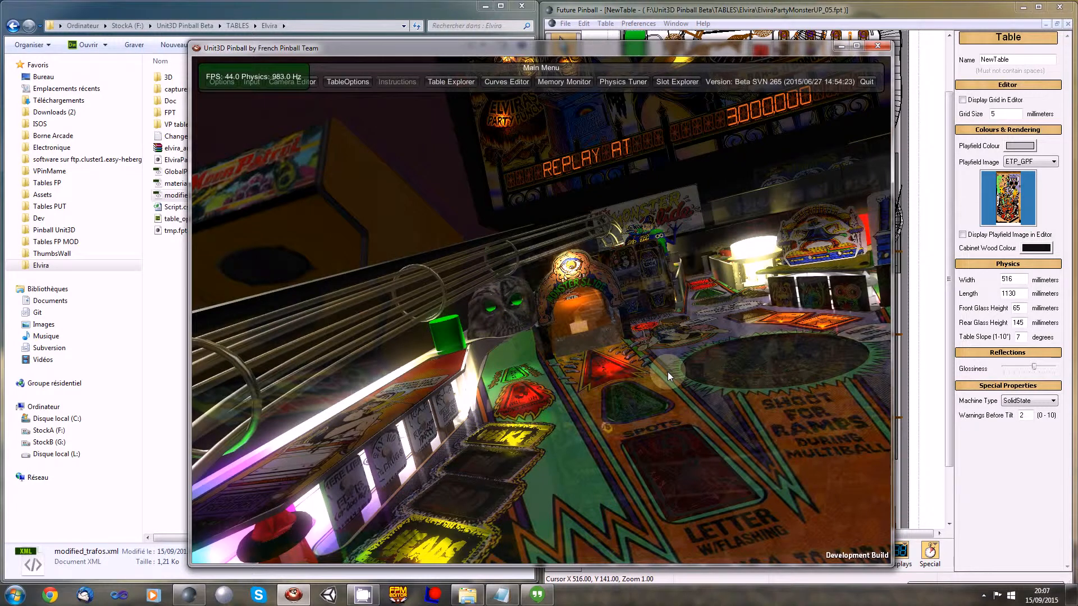
key(c)
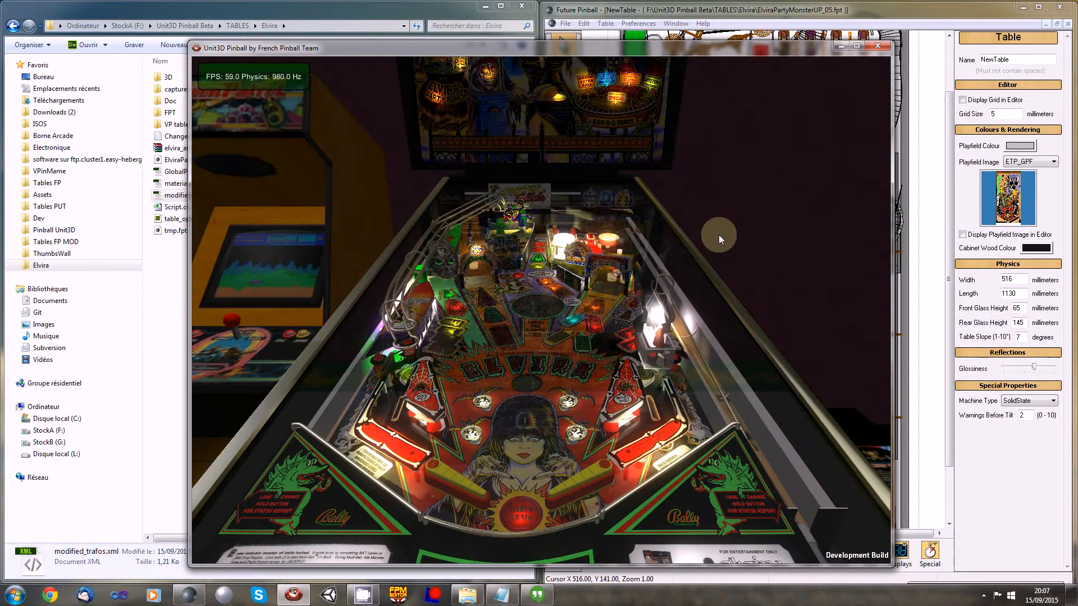
key(5)
key(1)
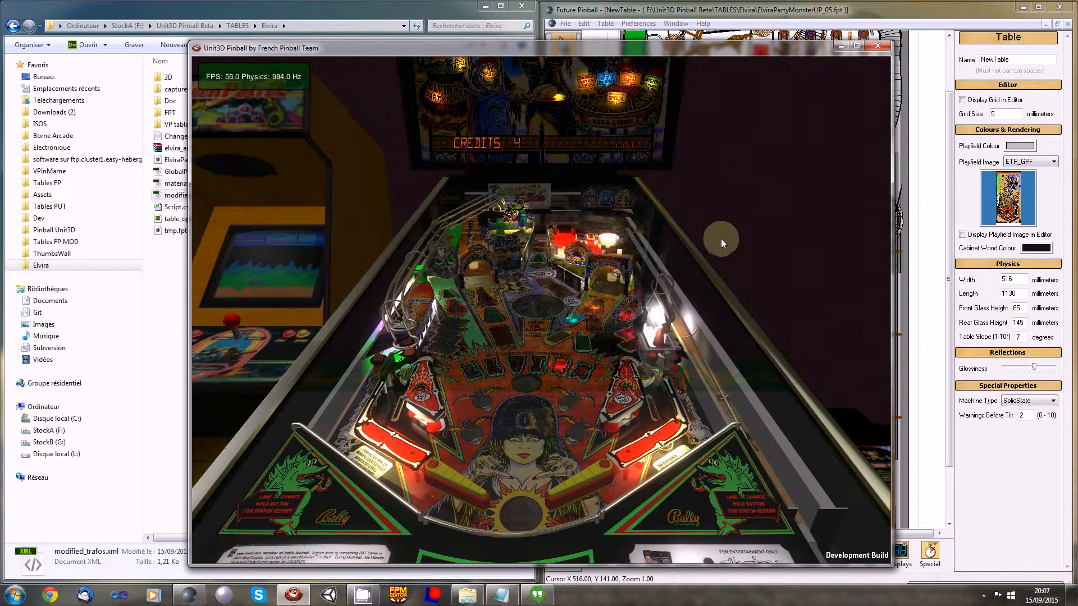
key(Return)
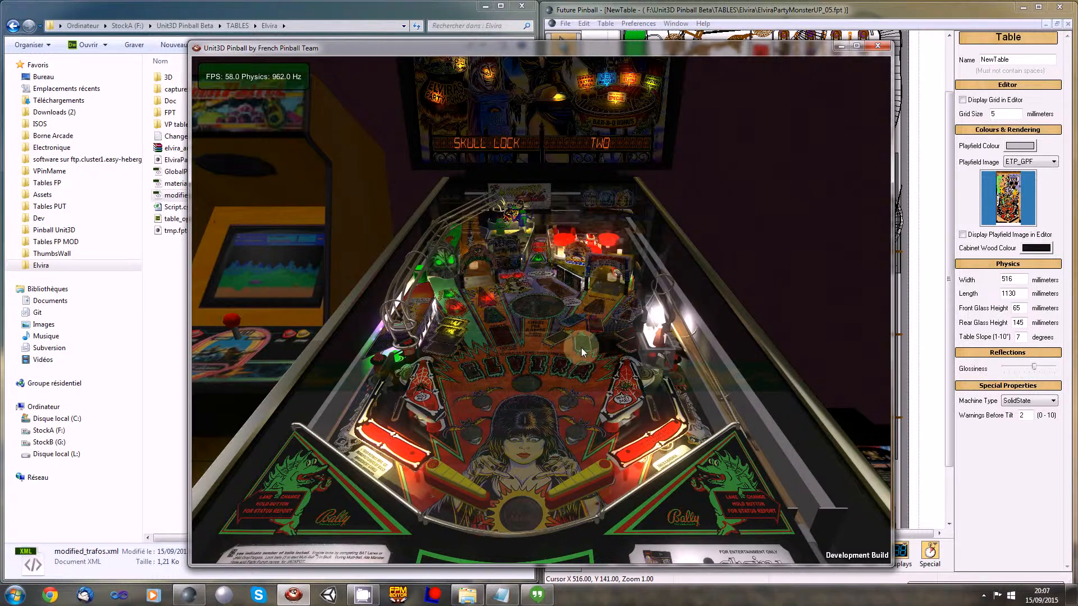
right_drag(504, 368, 475, 323)
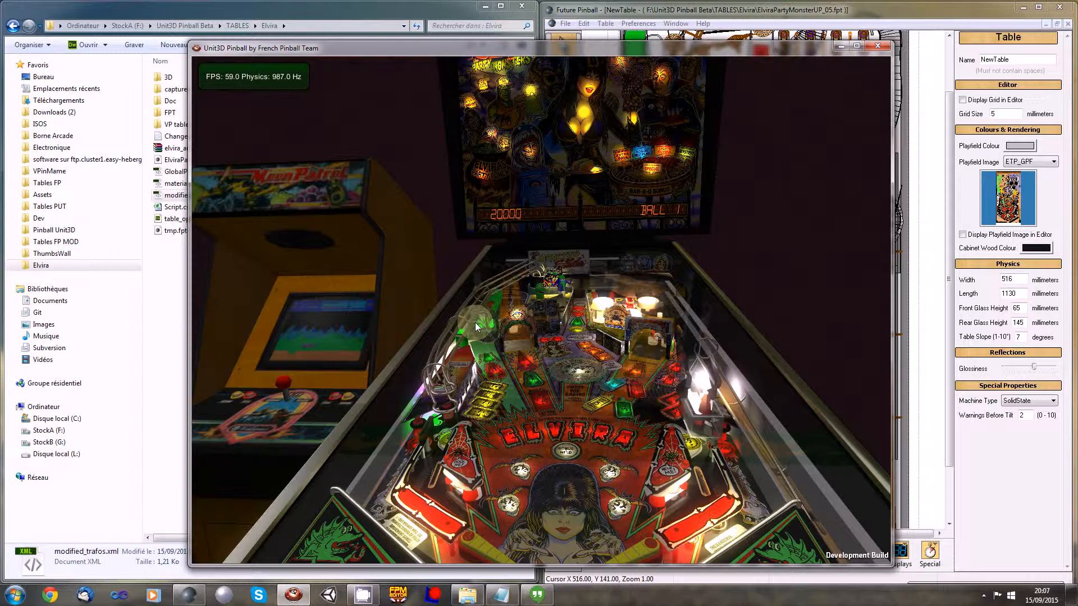
scroll(407, 306, up, 5)
right_drag(475, 323, 460, 275)
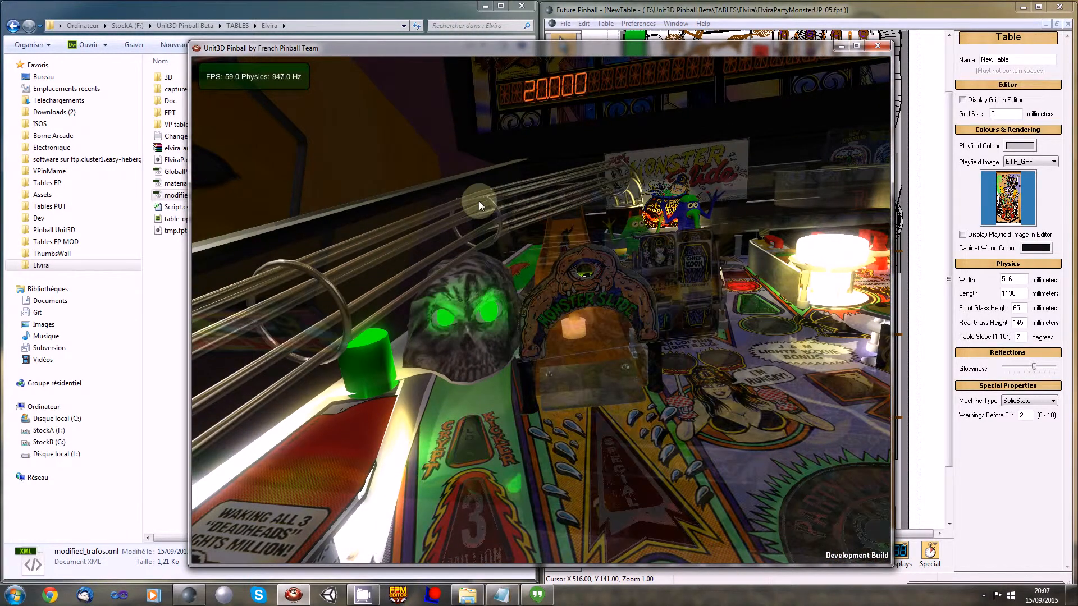
Reopen the Table Explorer, select the skull ornament on the table, and open the Ornament56 material for editing
key(Escape)
click(449, 82)
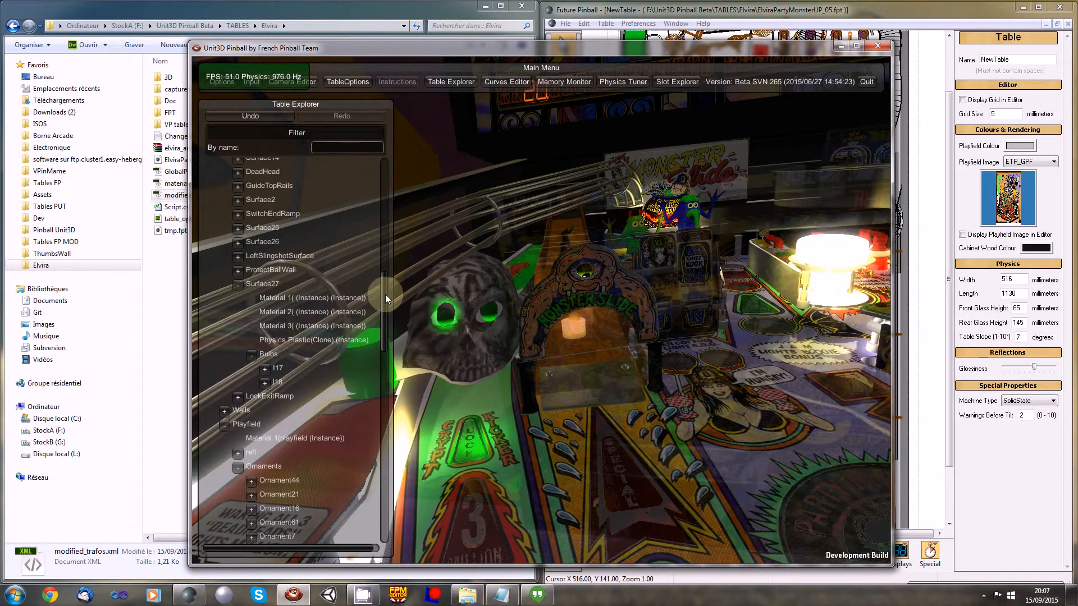
click(467, 292)
click(470, 278)
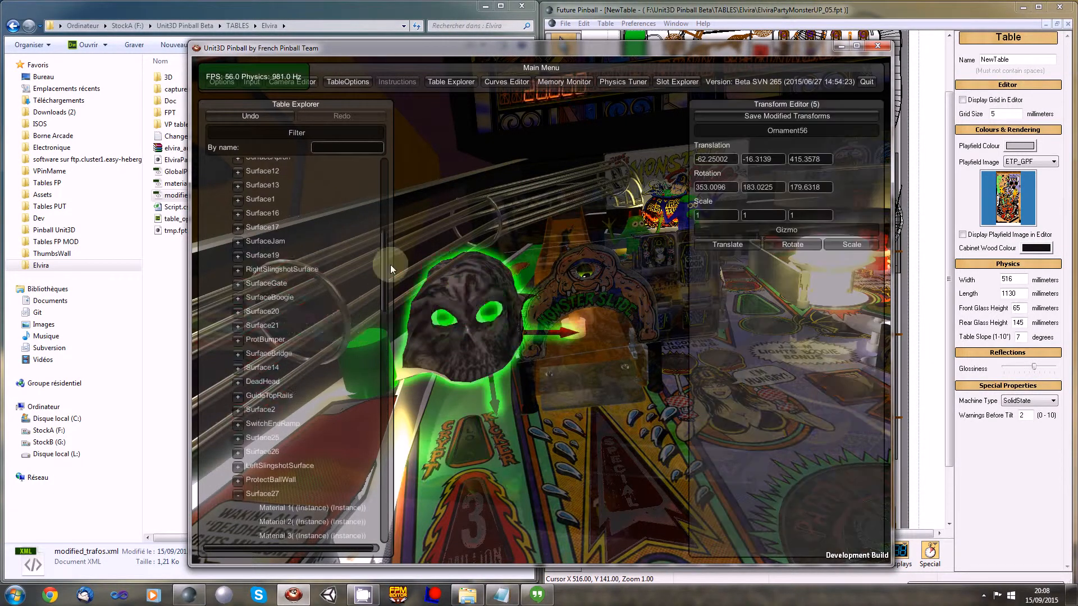
drag(383, 295, 385, 475)
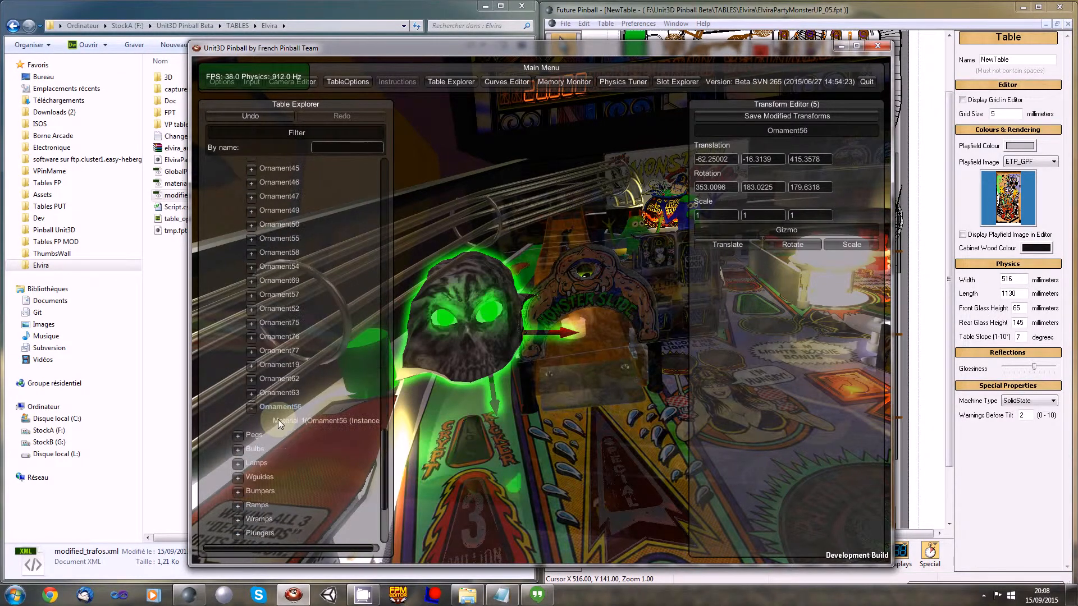
click(293, 422)
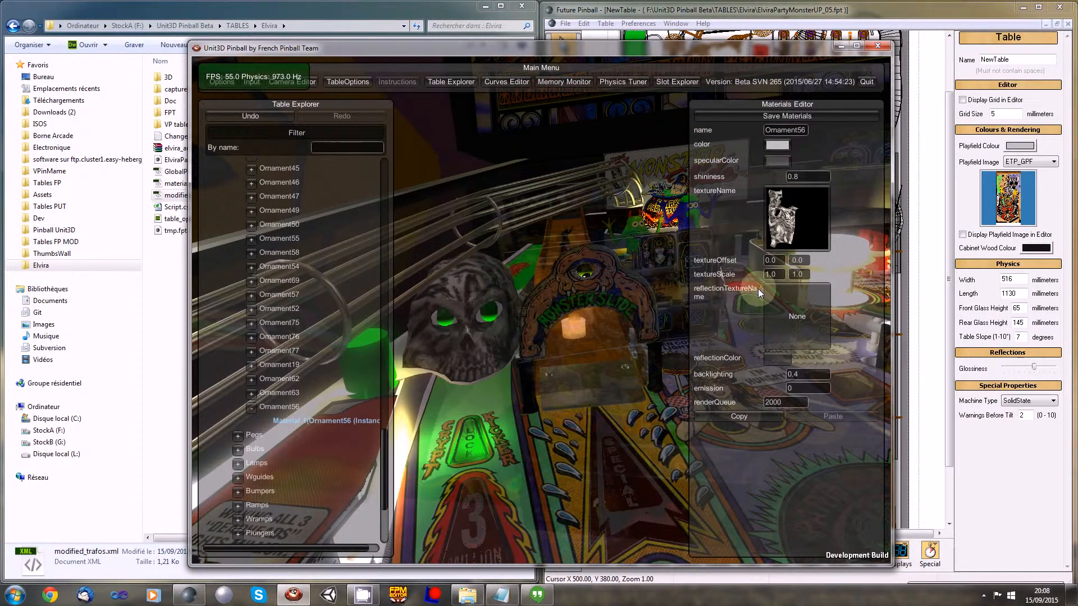
Try a yellow tint on the Ornament56 material and set its color to RGB 235, 235, 235 instead
click(786, 148)
click(751, 166)
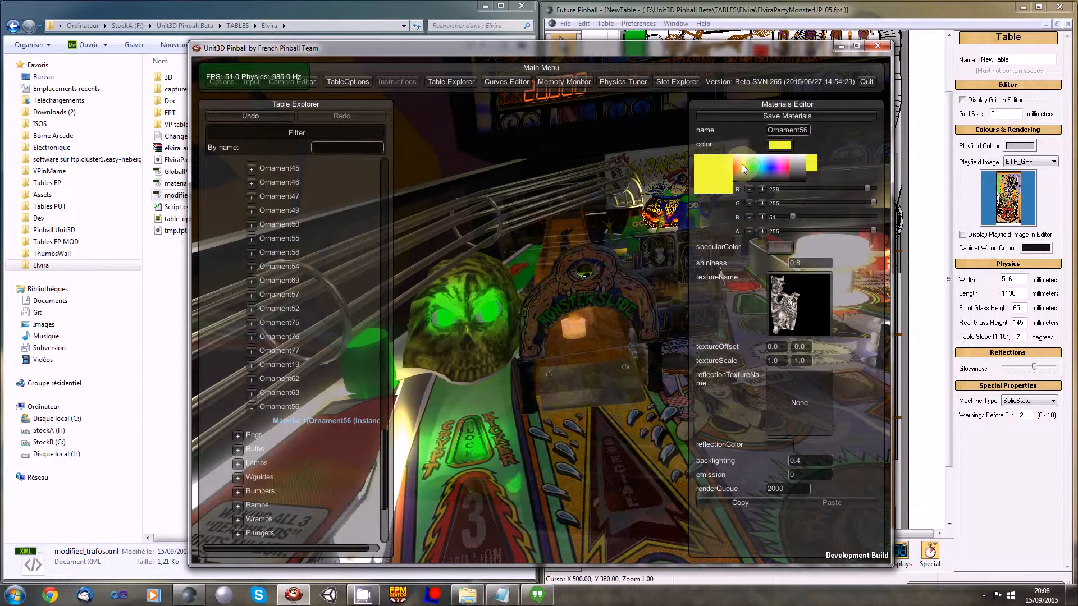
drag(742, 164, 811, 164)
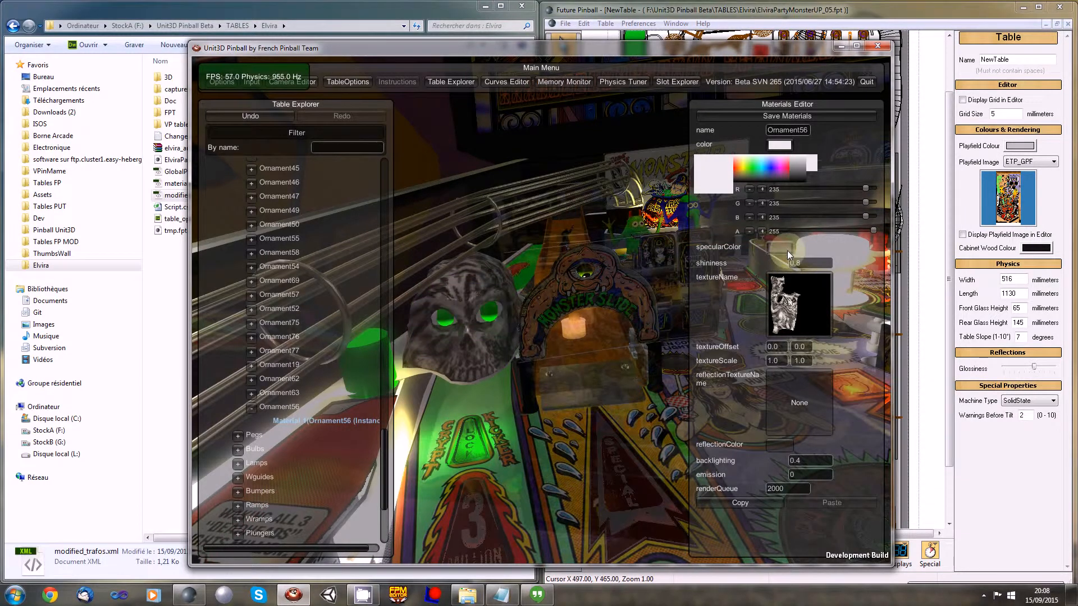
click(779, 145)
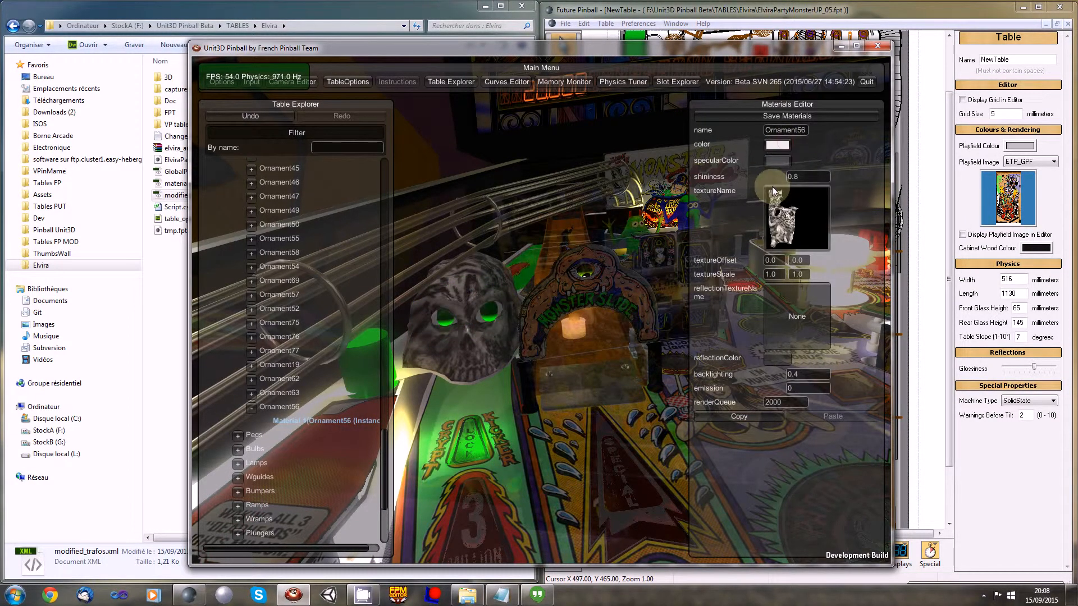
Set the skull material's specular color alpha to 205 and its shininess to 0.7
click(777, 161)
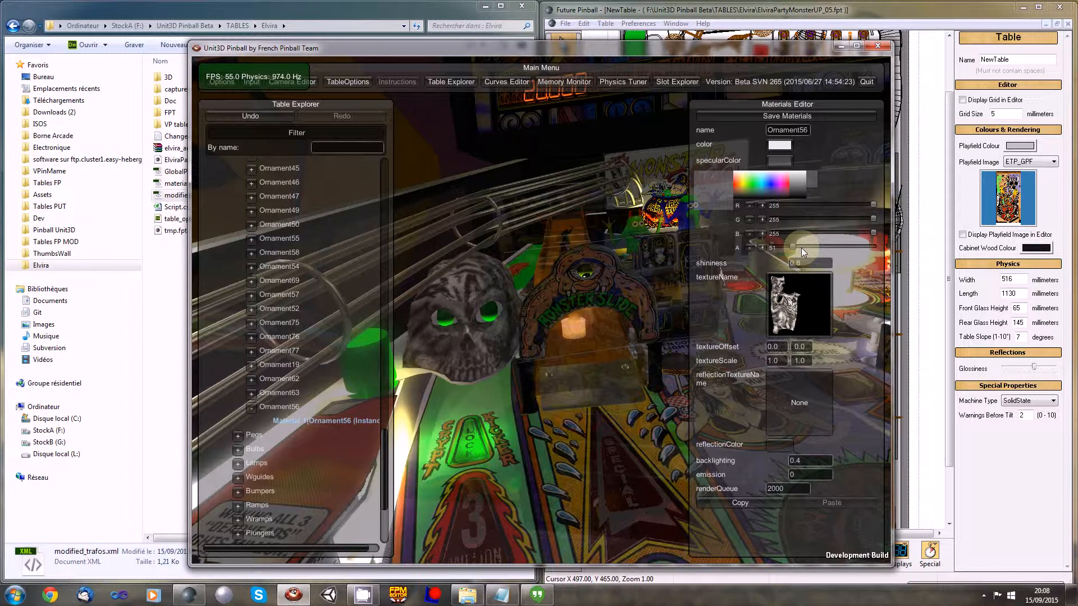
mouse_move(801, 247)
mouse_down()
mouse_move(862, 250)
mouse_move(810, 251)
mouse_up()
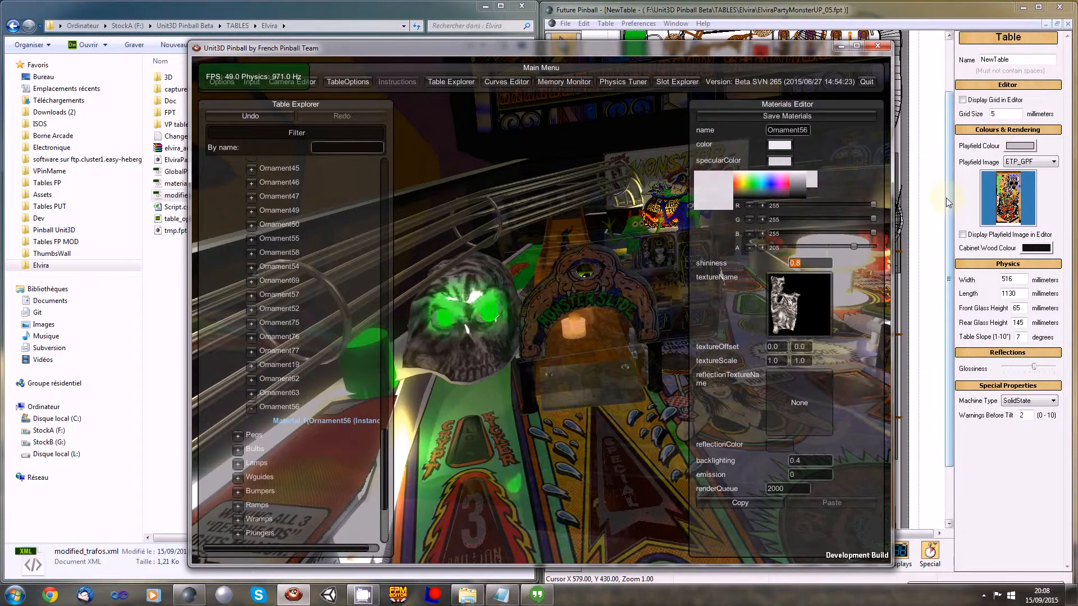
text(0.)
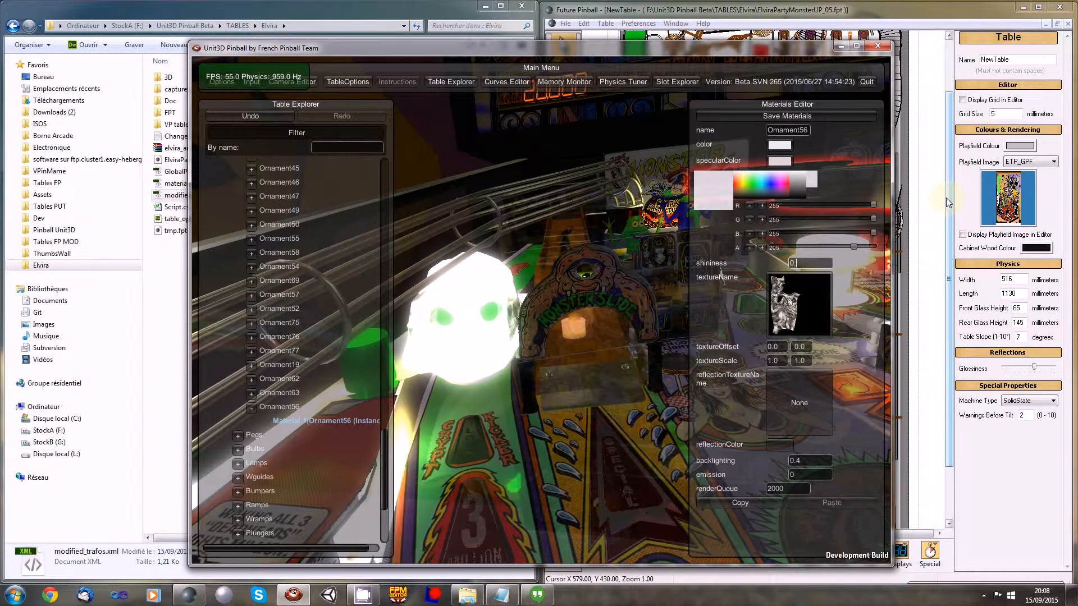
text(768)
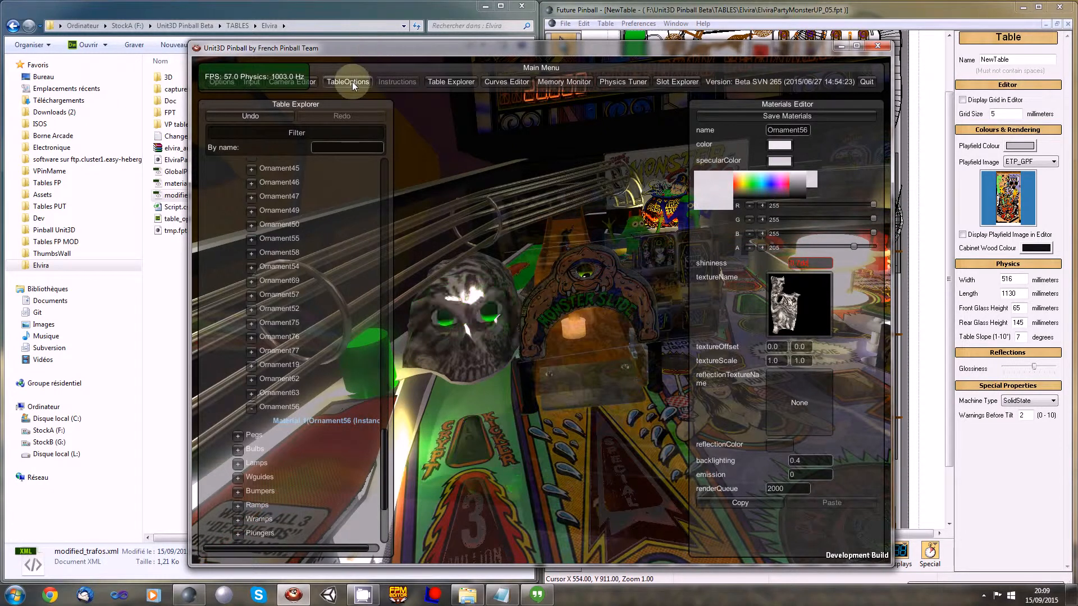
Hide the Table Explorer and examine the skull's specular highlights from several angles
click(451, 81)
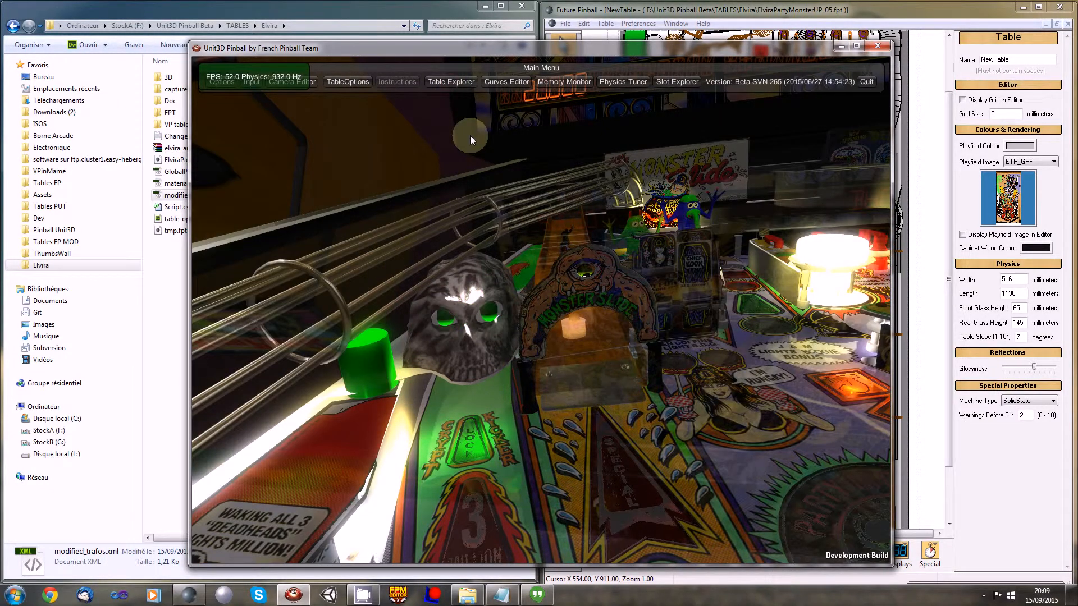
scroll(470, 141, down, 1)
right_drag(633, 511, 526, 427)
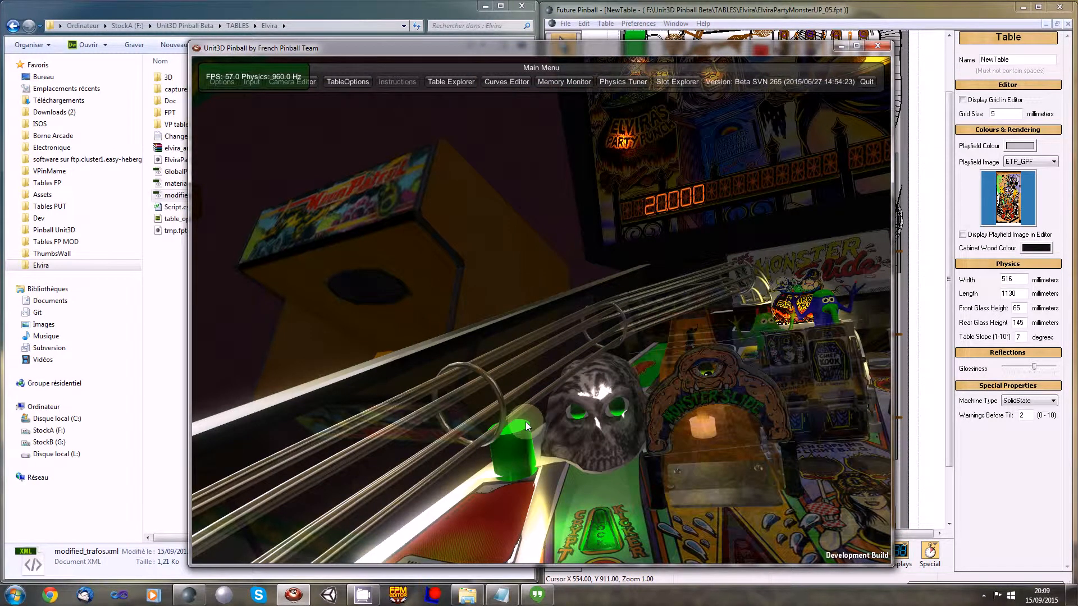
right_drag(527, 426, 588, 362)
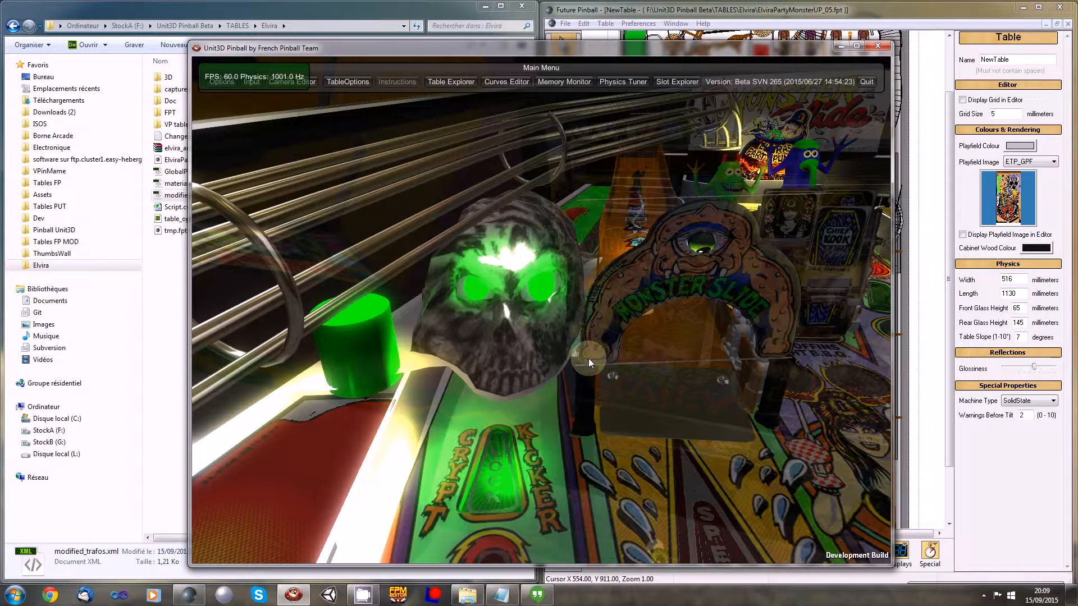
Reopen the skull's Ornament56 material, set its backlighting to 0.15, and save the materials
click(588, 358)
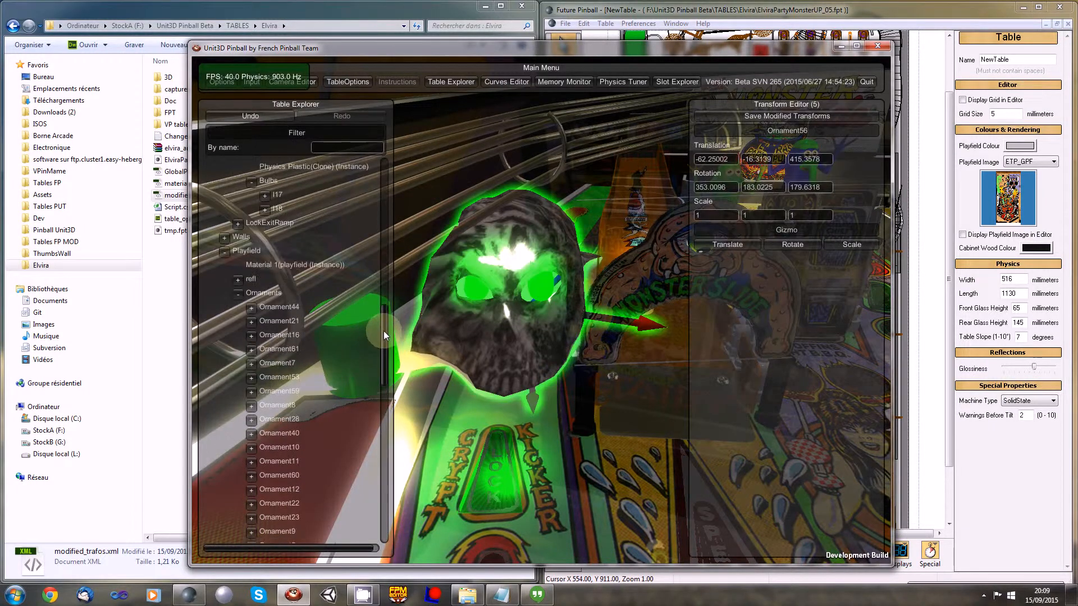
drag(383, 331, 382, 494)
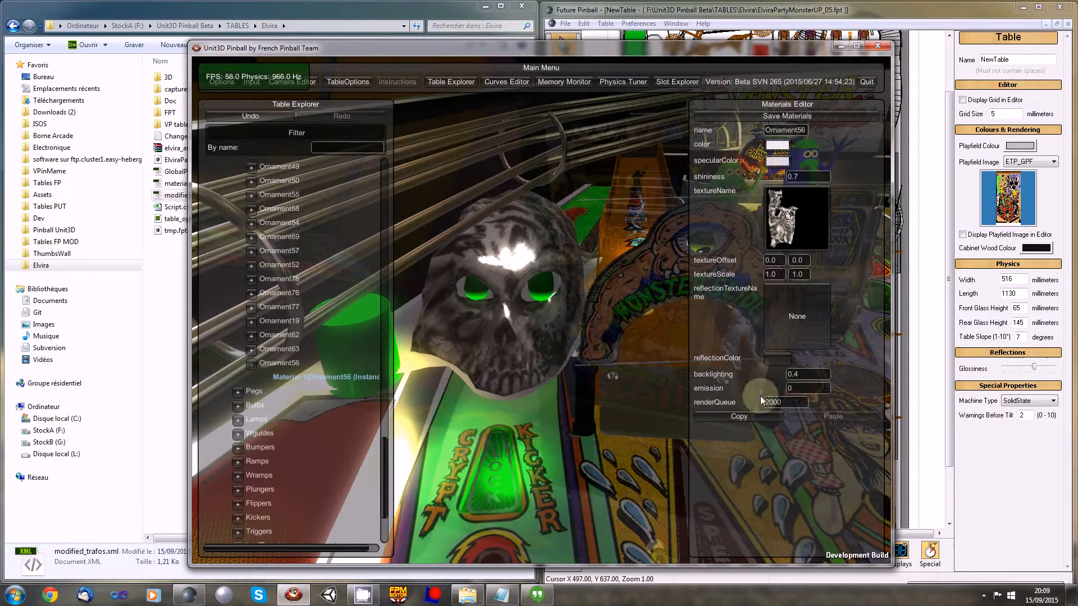
click(787, 375)
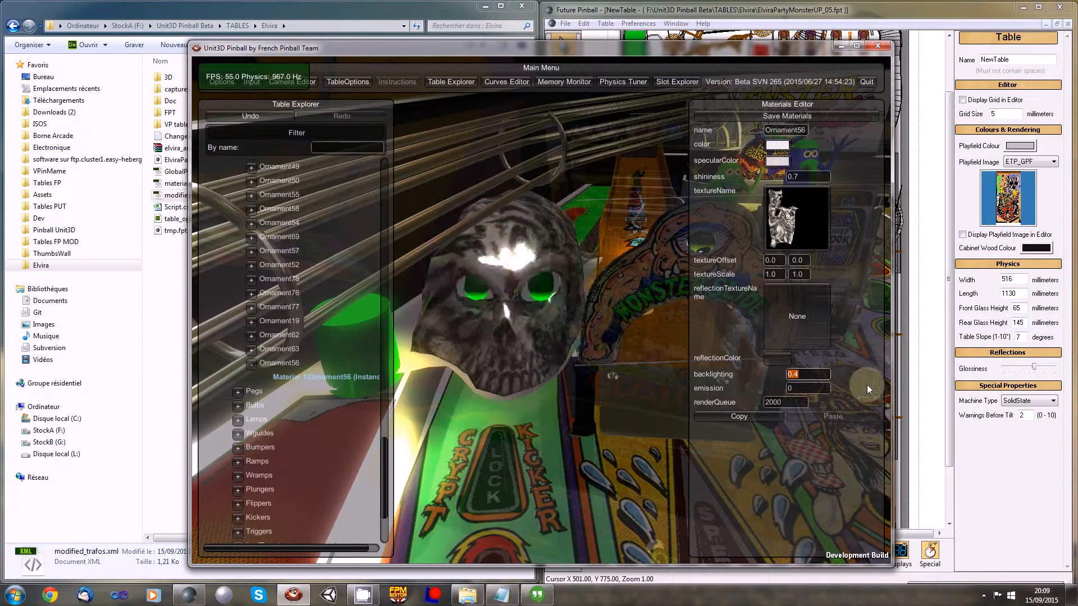
click(801, 374)
drag(800, 373, 780, 372)
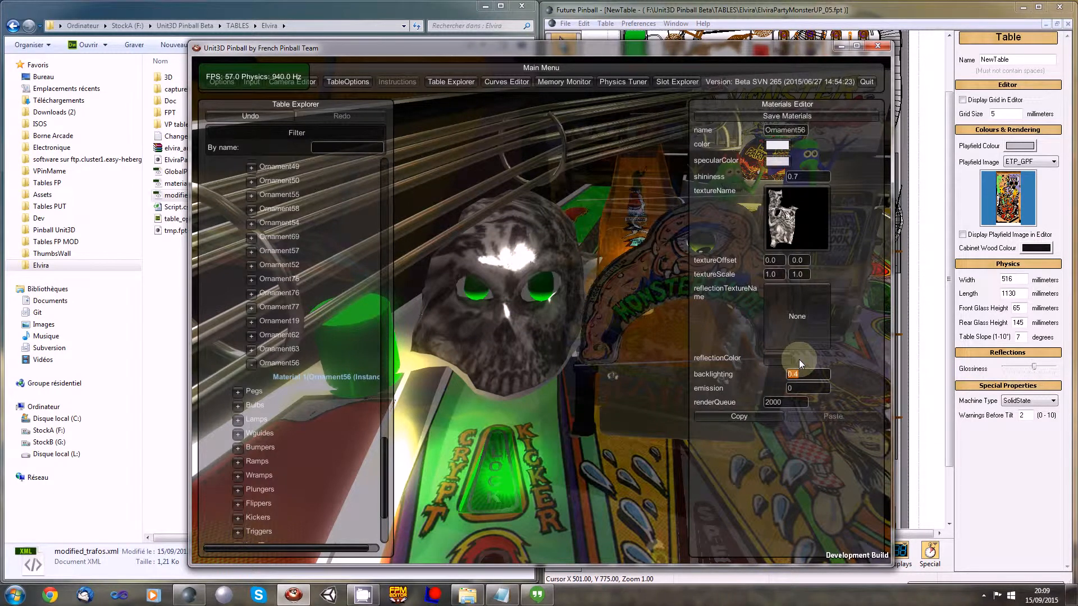
text(0)
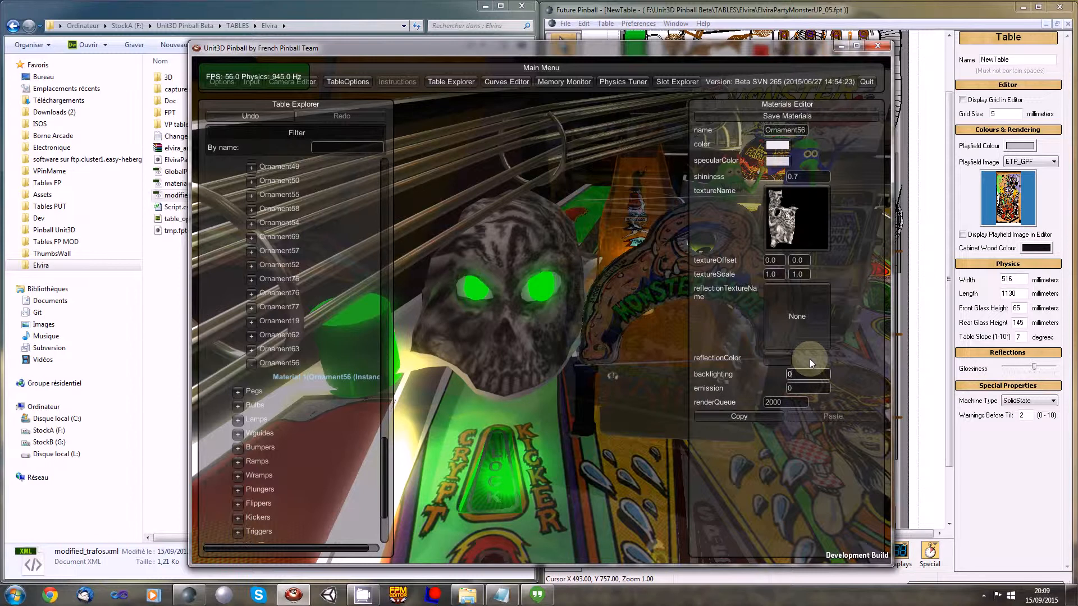
text(1)
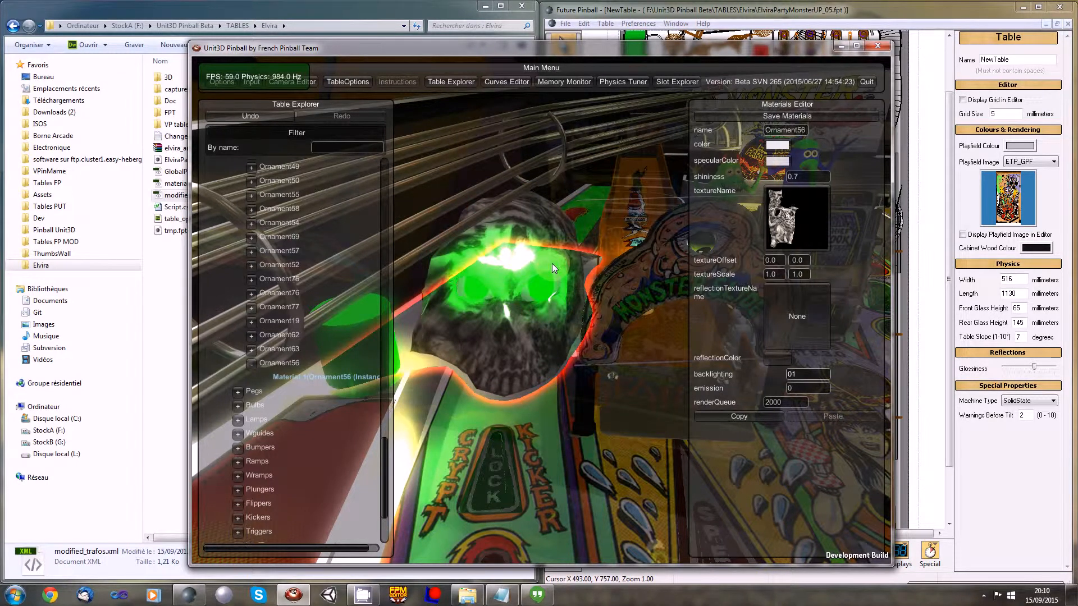
key(BackSpace)
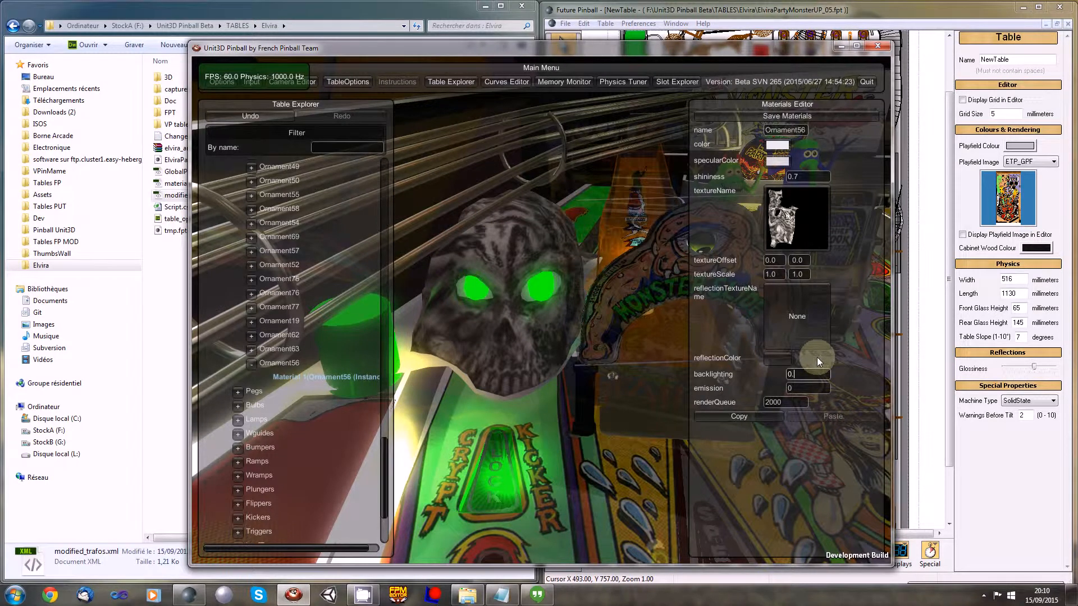
text(.15)
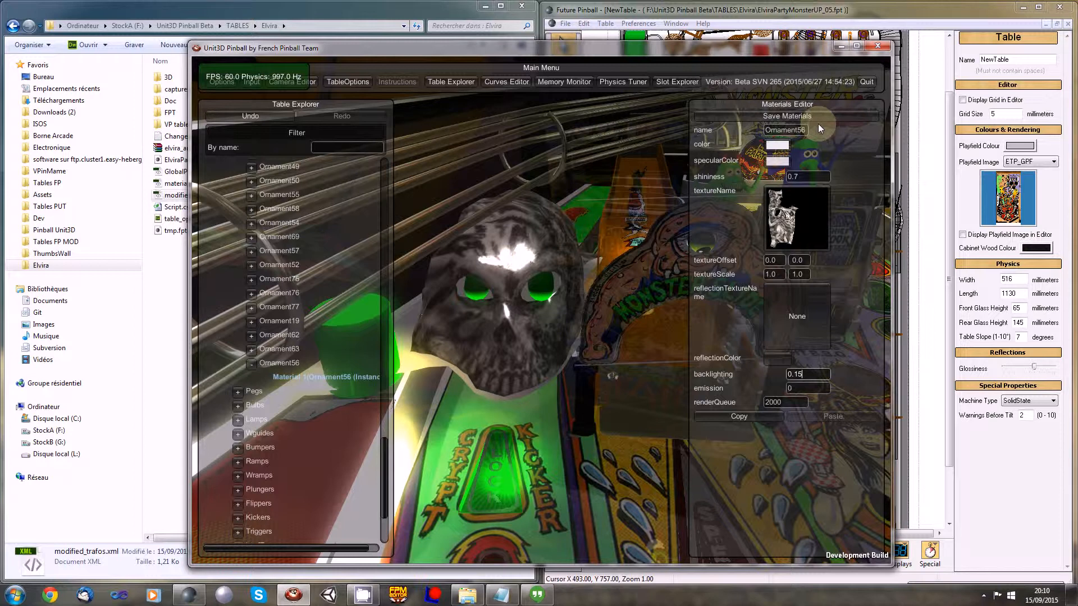
Open modified_materials.xml from the Elvira folder, examine the saved Ornament56 material block, and close the file
click(291, 341)
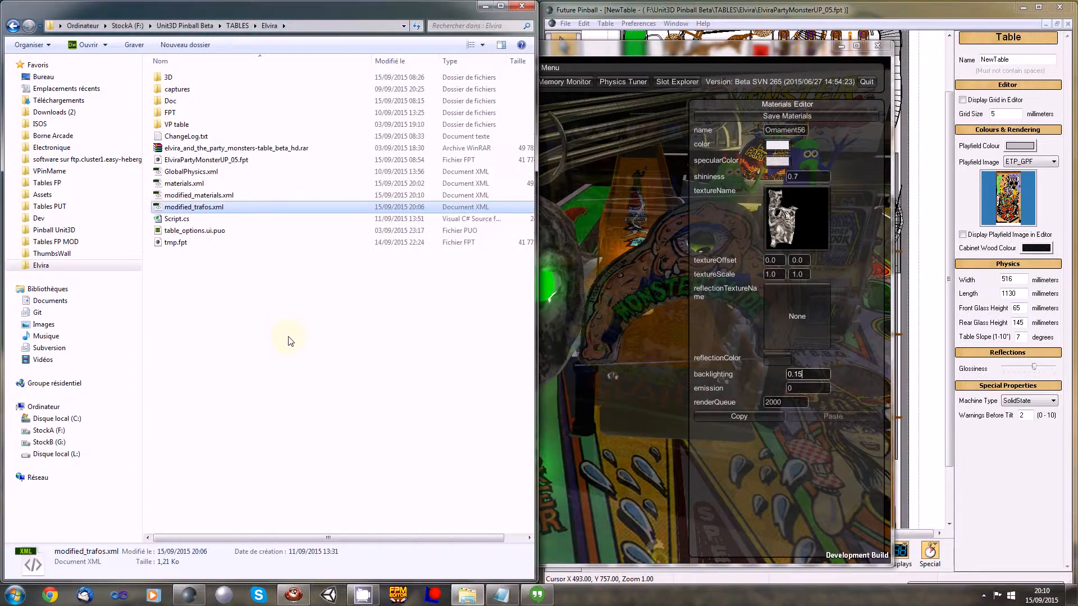
click(291, 341)
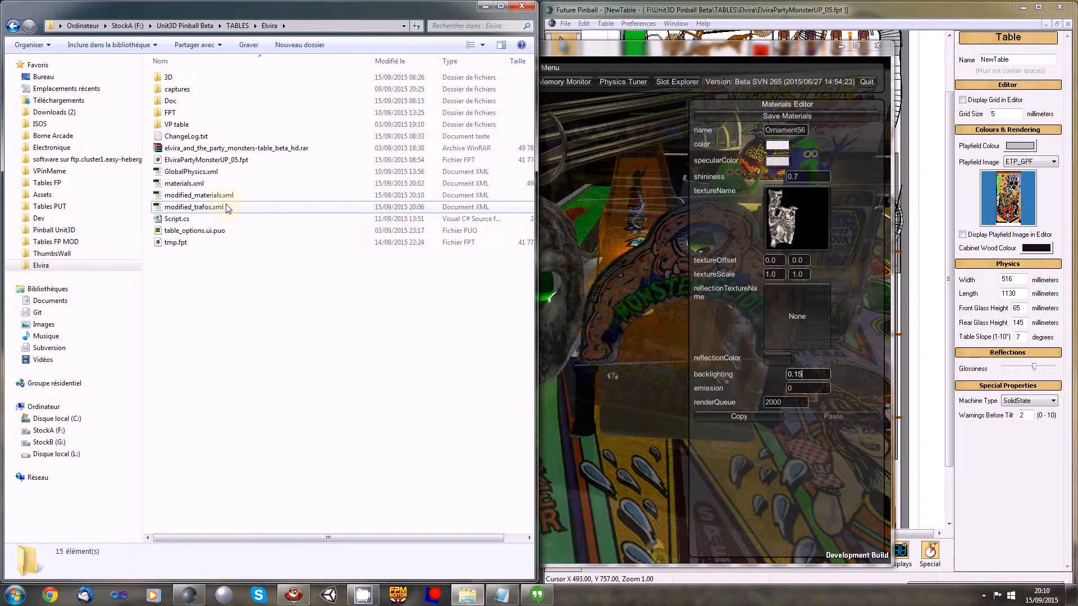
click(225, 196)
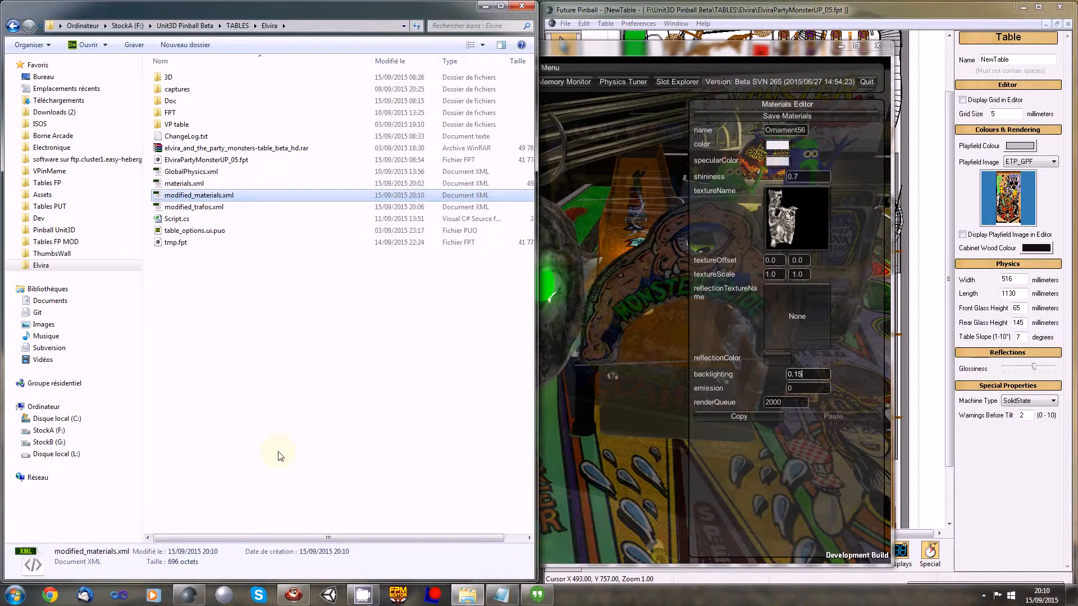
click(327, 425)
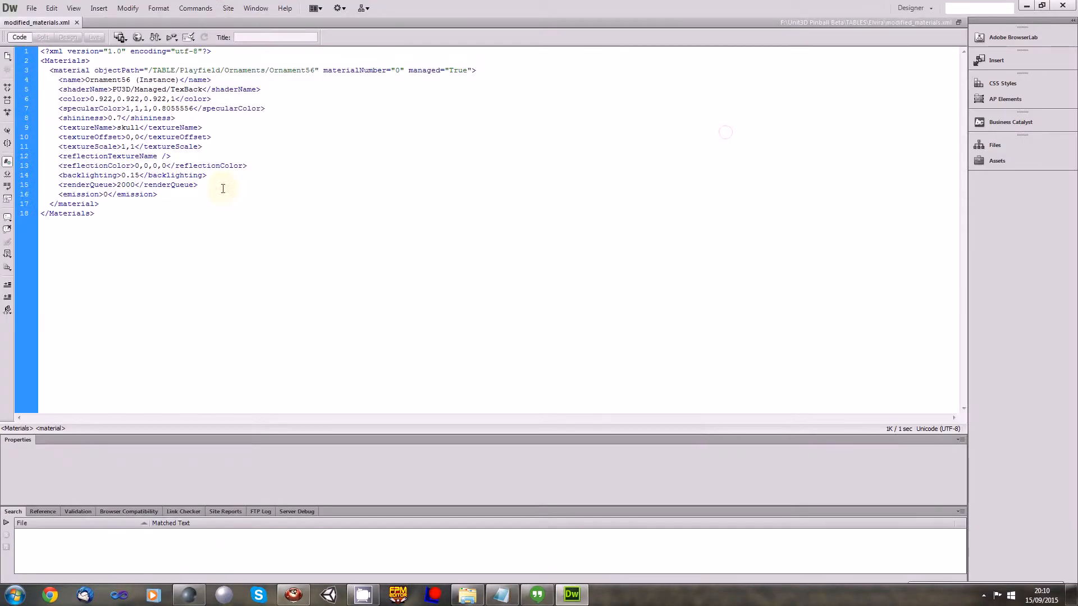
drag(100, 203, 397, 69)
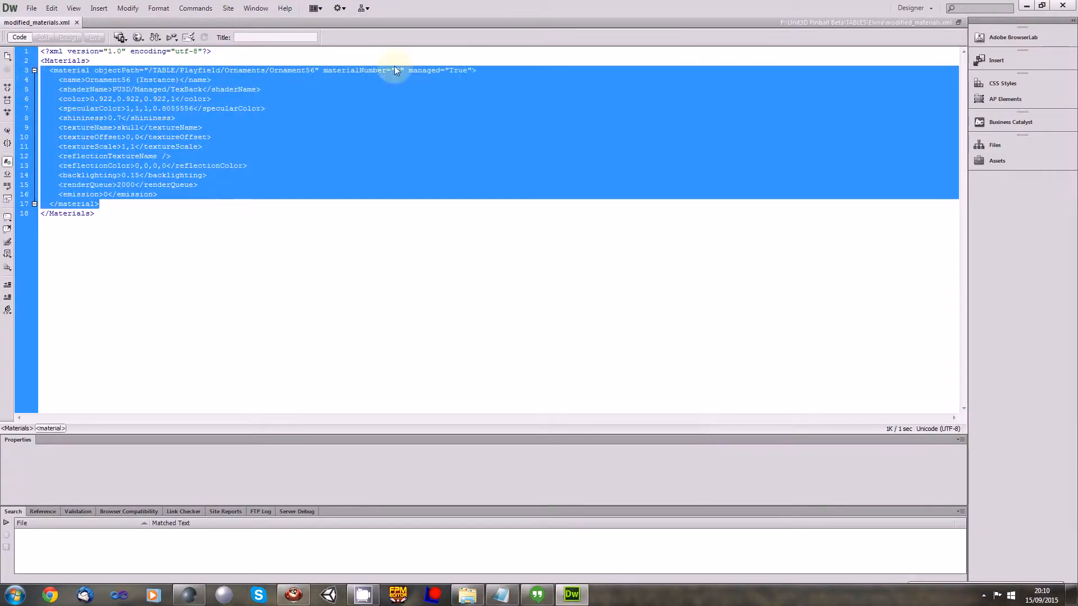
click(1061, 6)
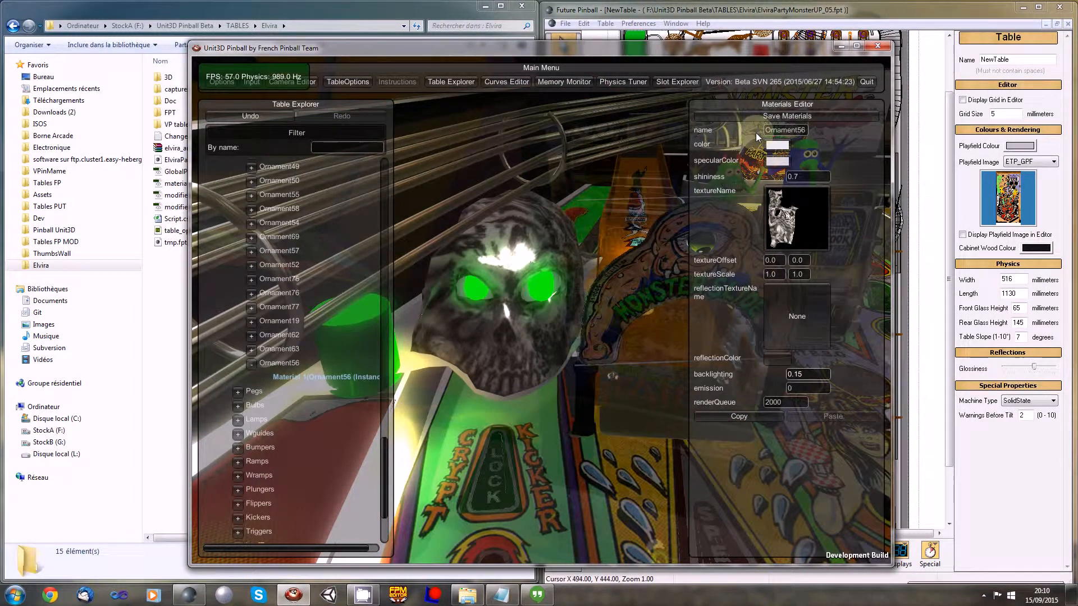
Hide the Table Explorer and, in the table options, try a brighter grey ambient light before setting it to black
click(461, 80)
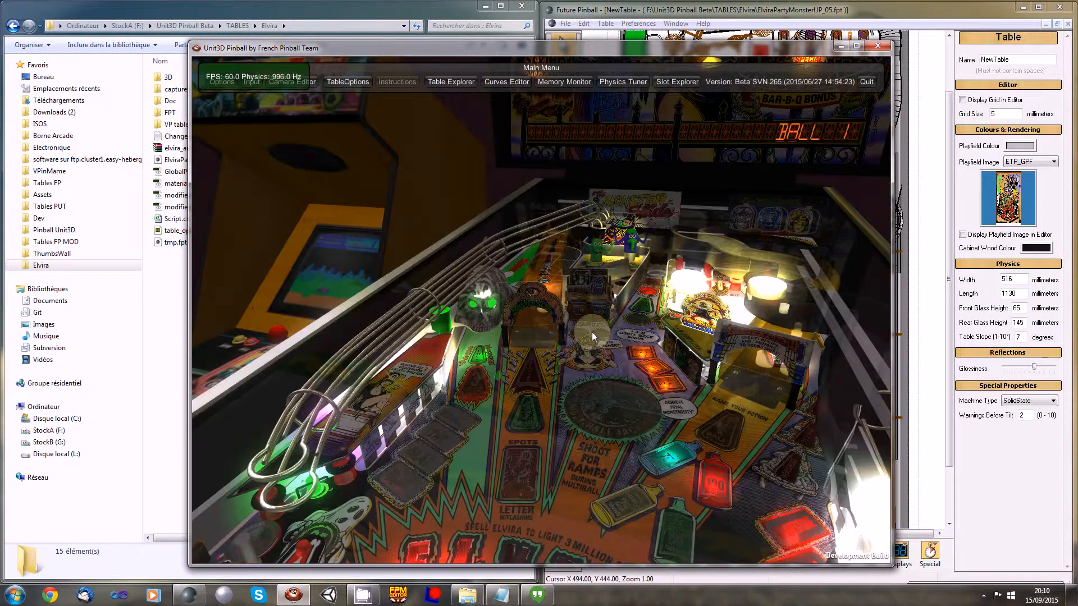
middle_drag(592, 332, 601, 393)
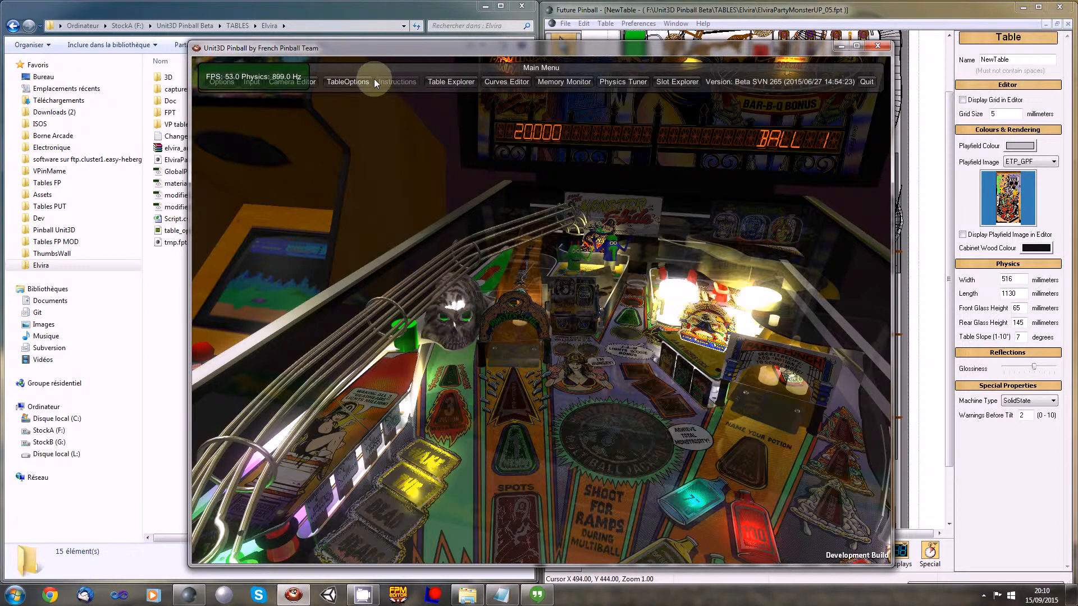
click(348, 83)
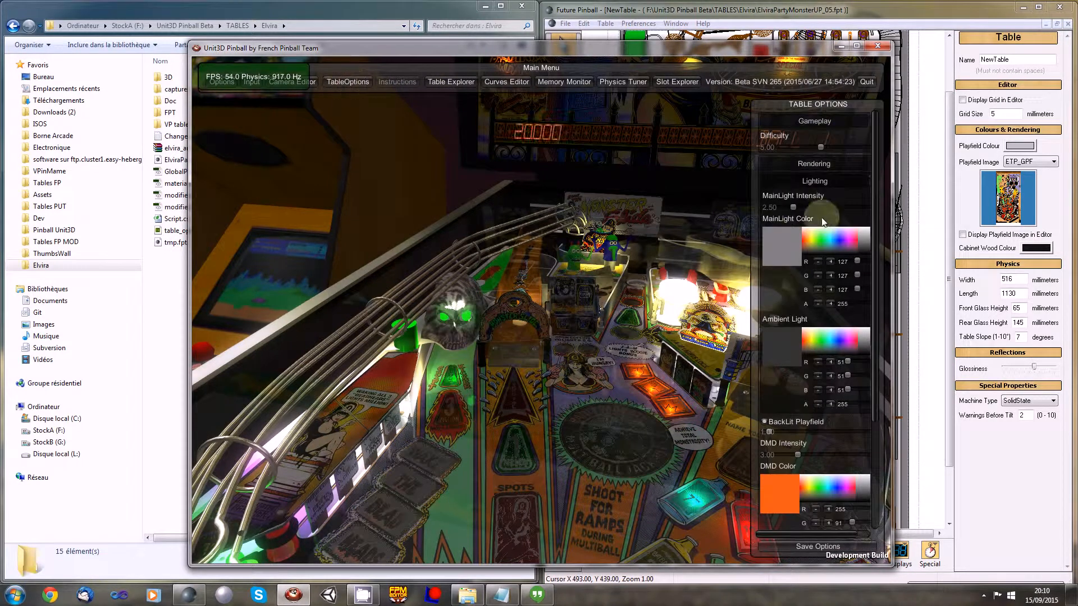
click(864, 342)
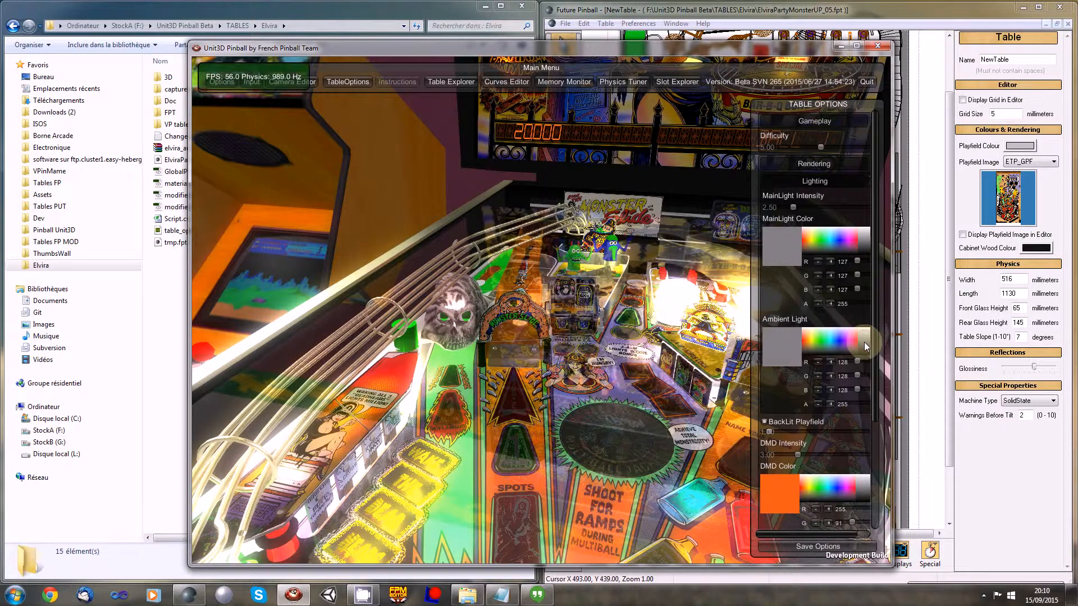
drag(864, 342, 864, 354)
click(864, 354)
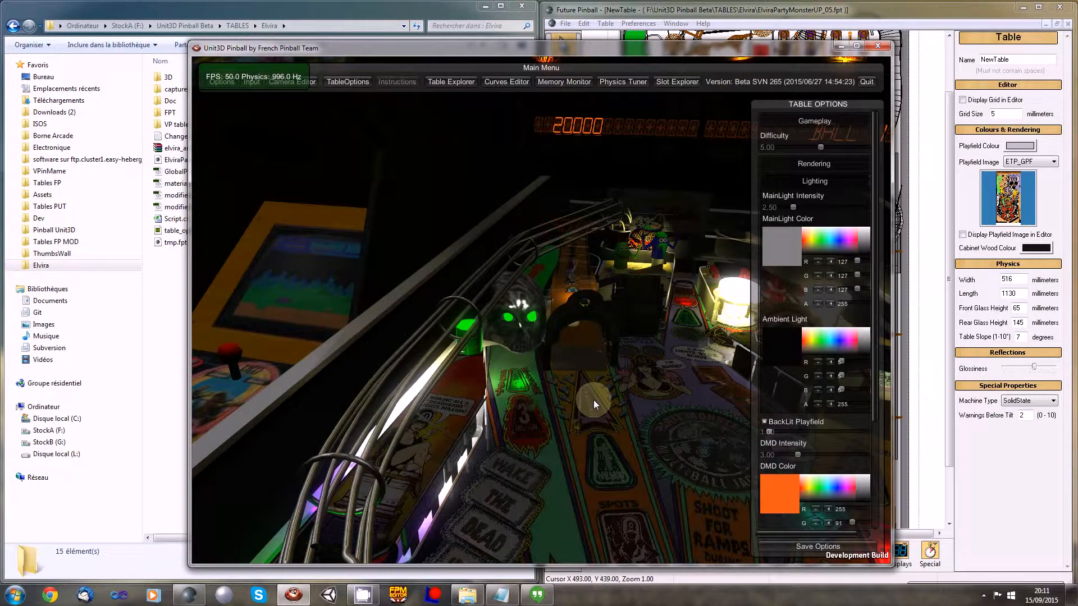
Set the main light color to purple, RGB 120, 47, 194, and inspect the skull's highlights under it
click(840, 239)
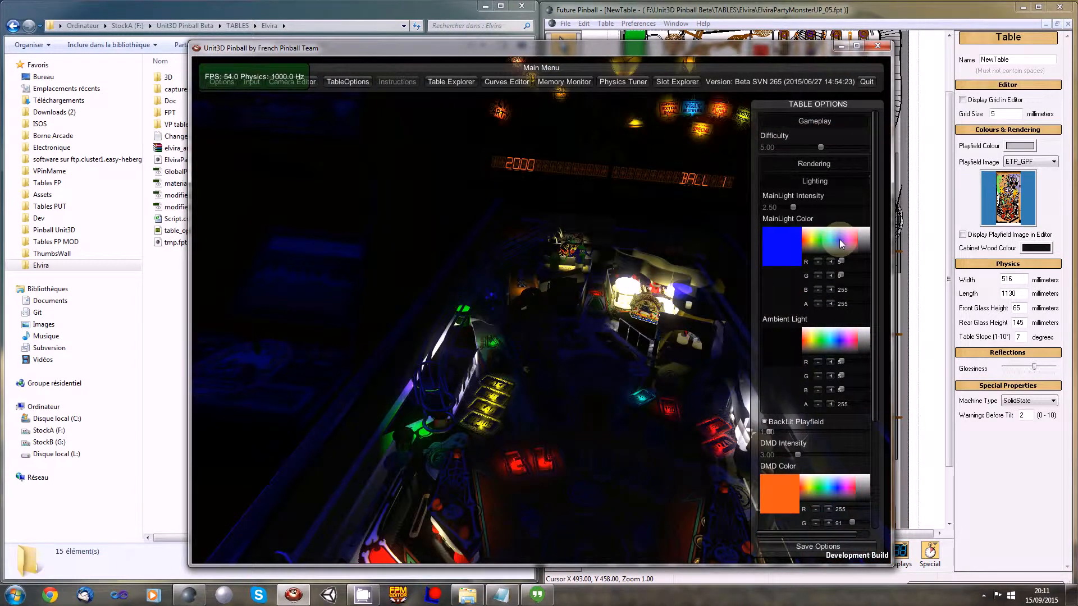
click(840, 235)
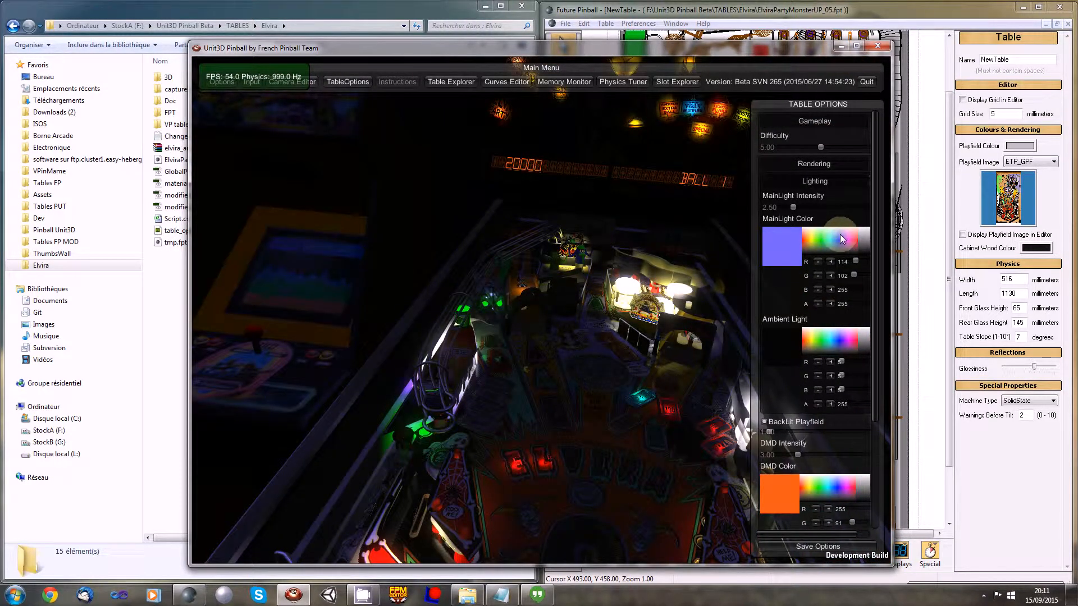
click(843, 236)
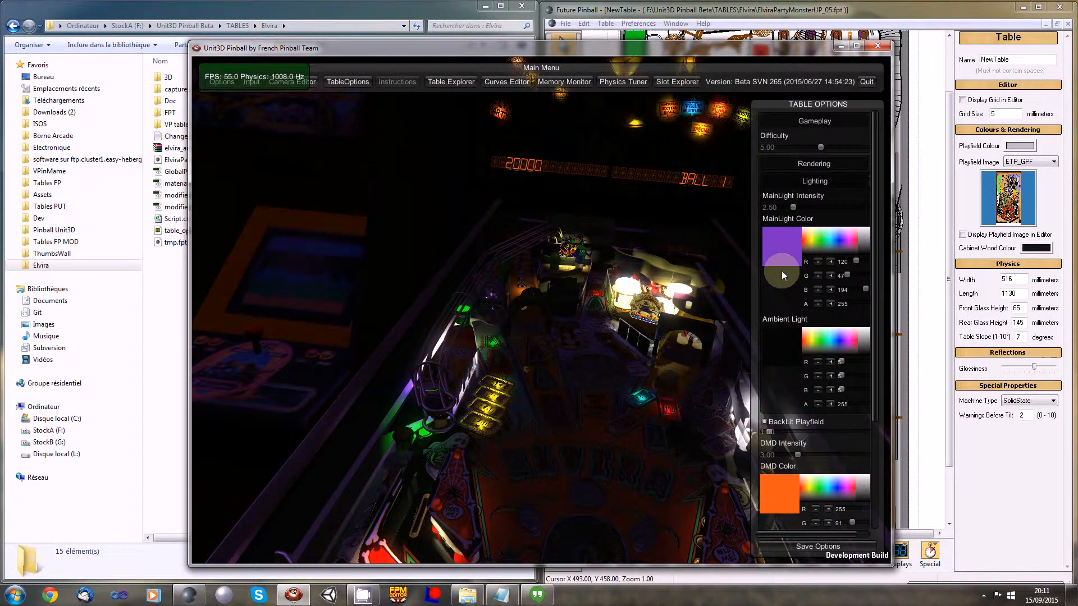
right_drag(634, 359, 582, 470)
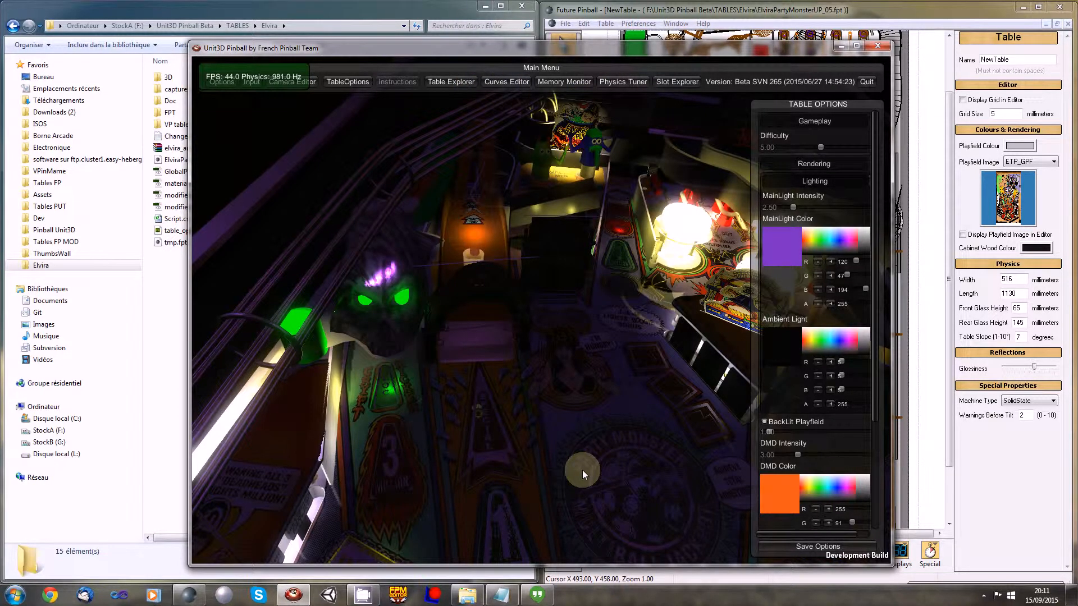
right_drag(581, 470, 561, 429)
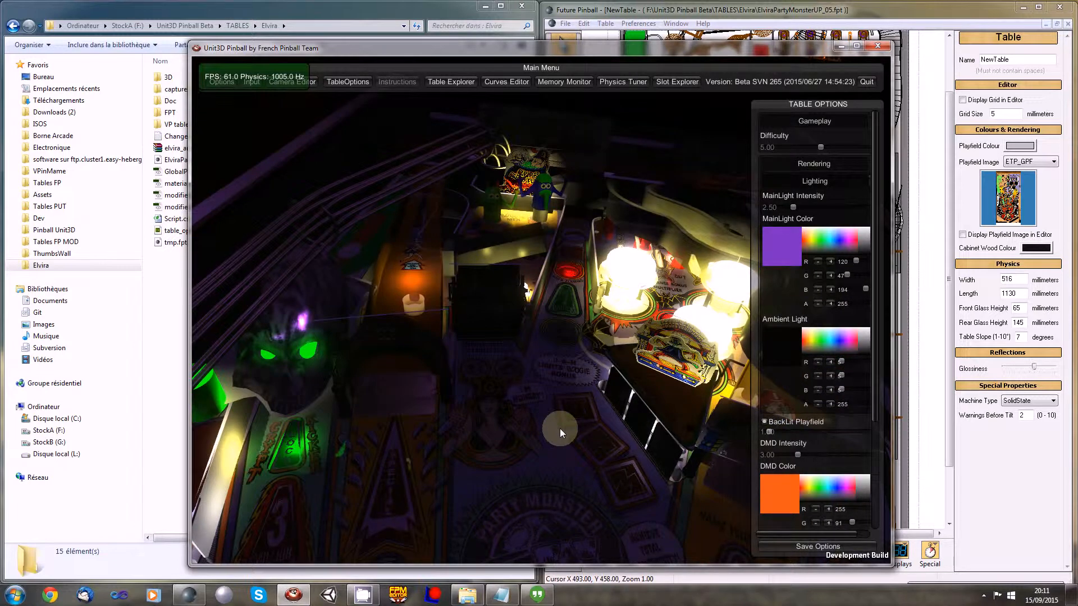
right_drag(561, 429, 571, 449)
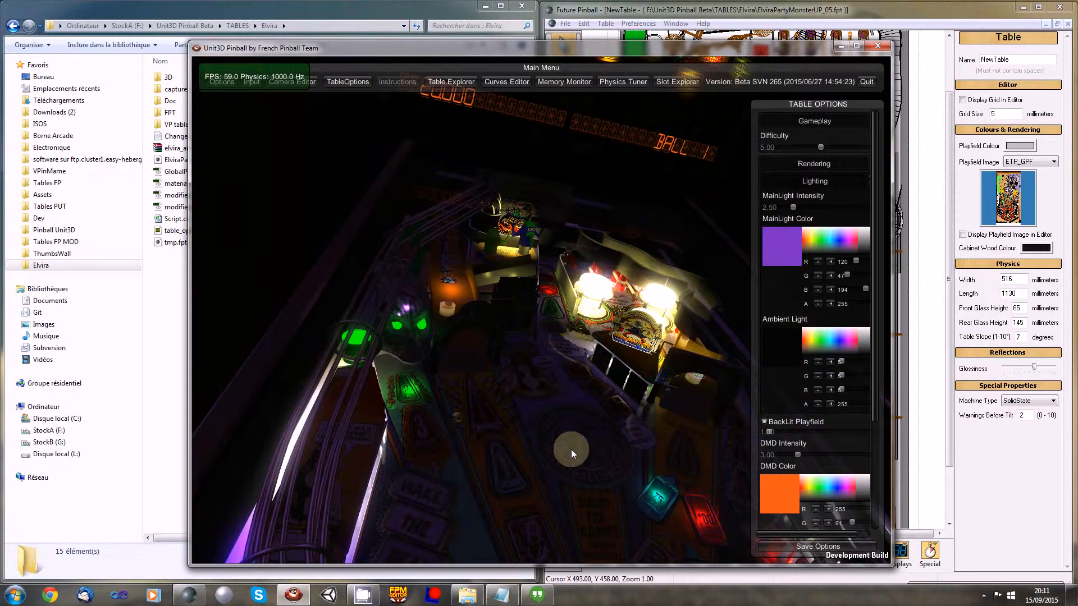
right_drag(571, 449, 553, 295)
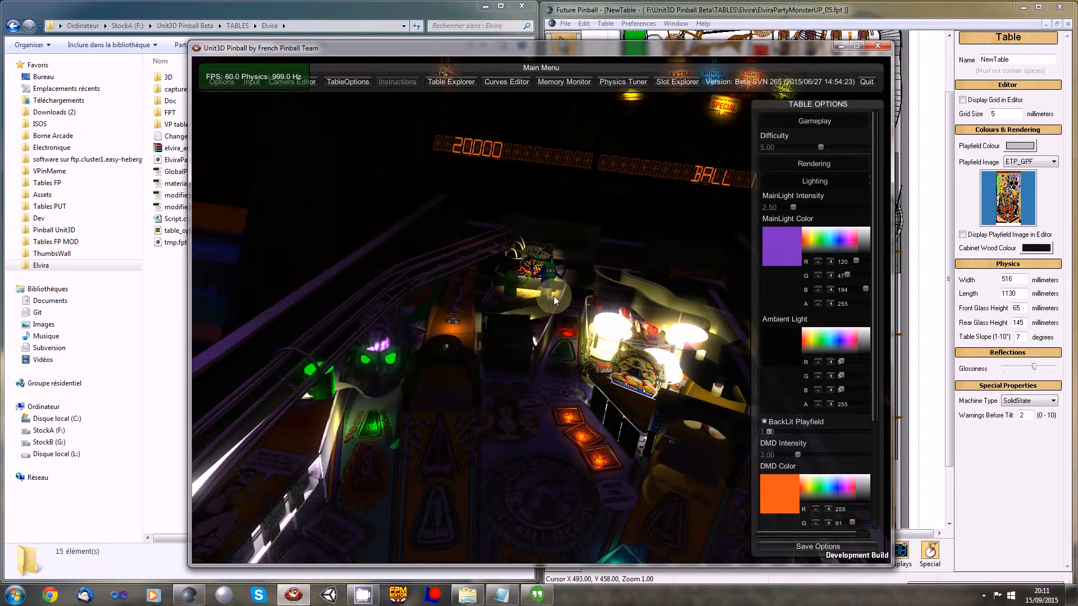